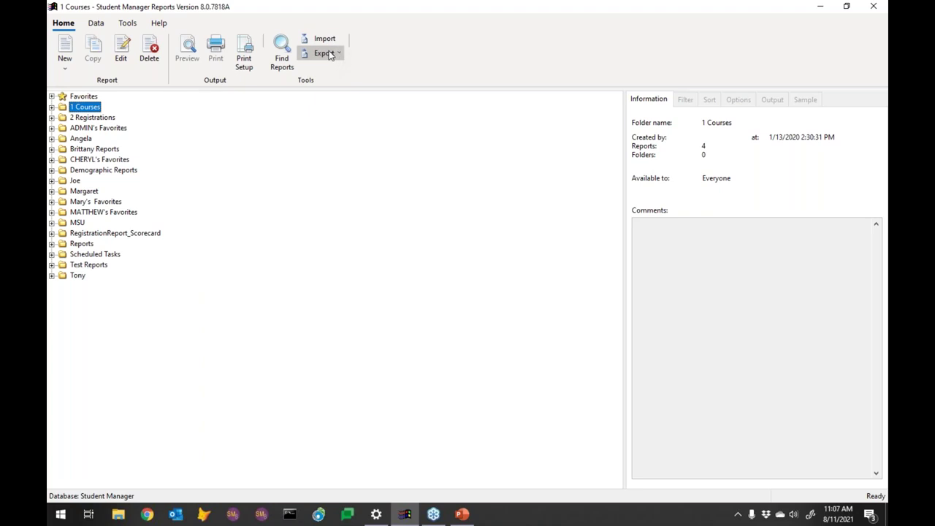
Step: Inspect the available actions for Course Test Report in the 1 Courses folder
click(52, 107)
click(110, 118)
right_click(122, 118)
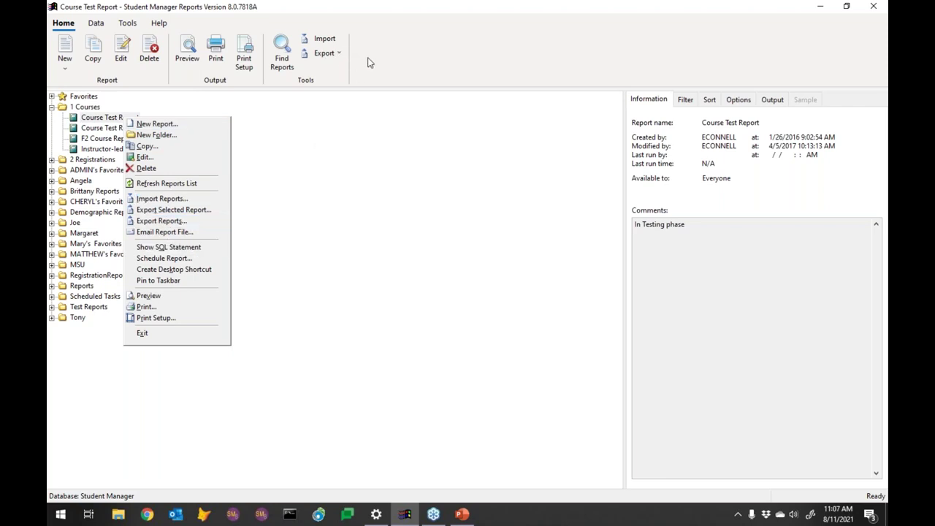
click(346, 38)
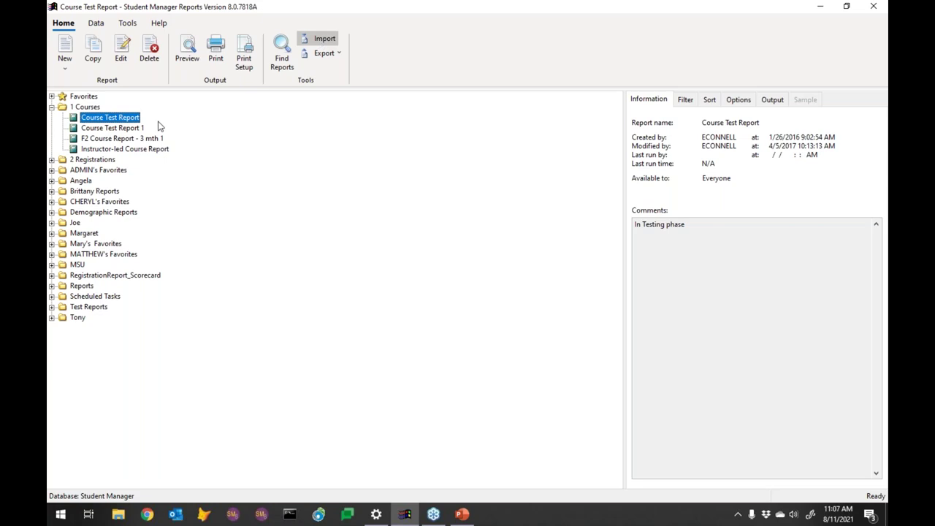
Step: Collapse the 1 Courses folder and switch the ribbon from Data to Tools
click(52, 106)
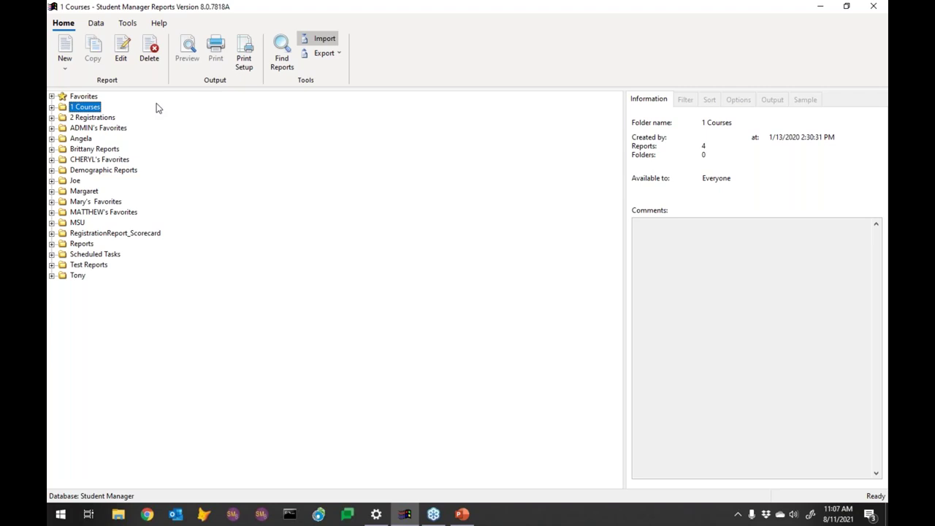
click(97, 27)
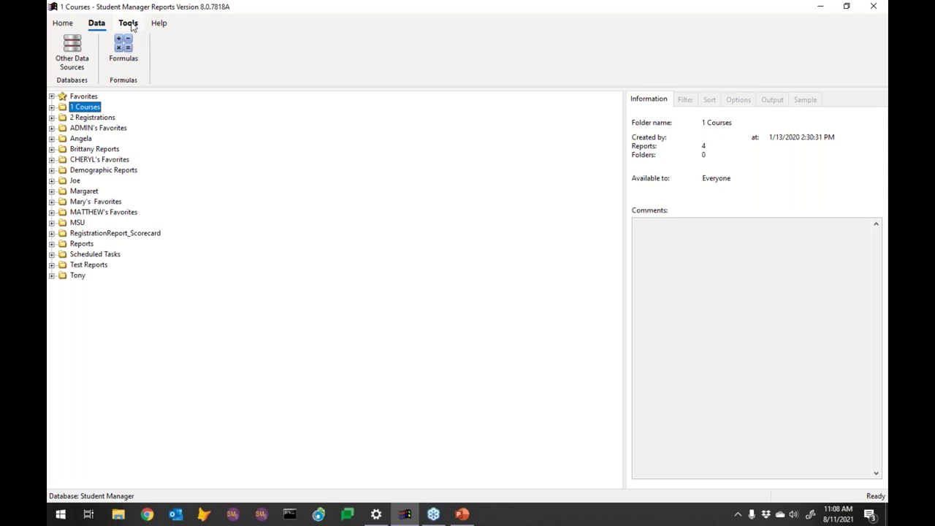
click(130, 23)
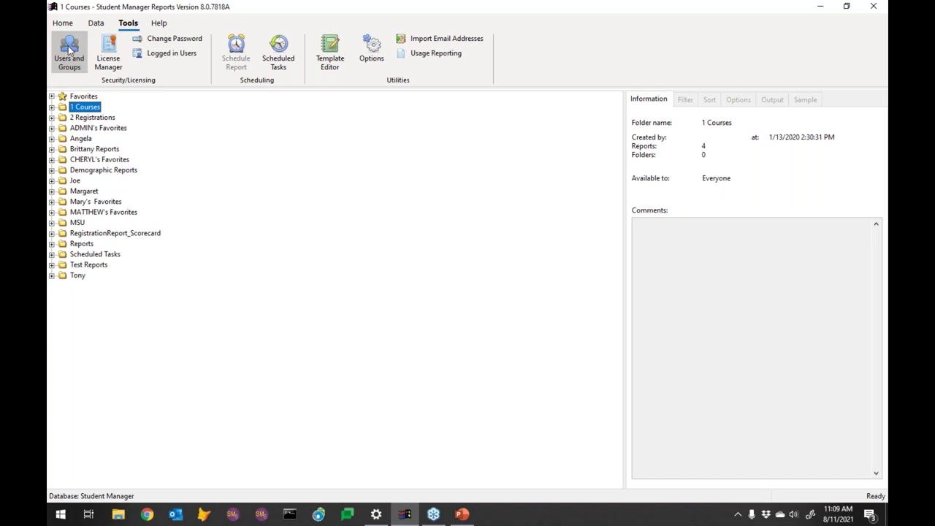
Step: In Users and Groups, try the administrator's Viewer and Ultimate version choices
click(70, 48)
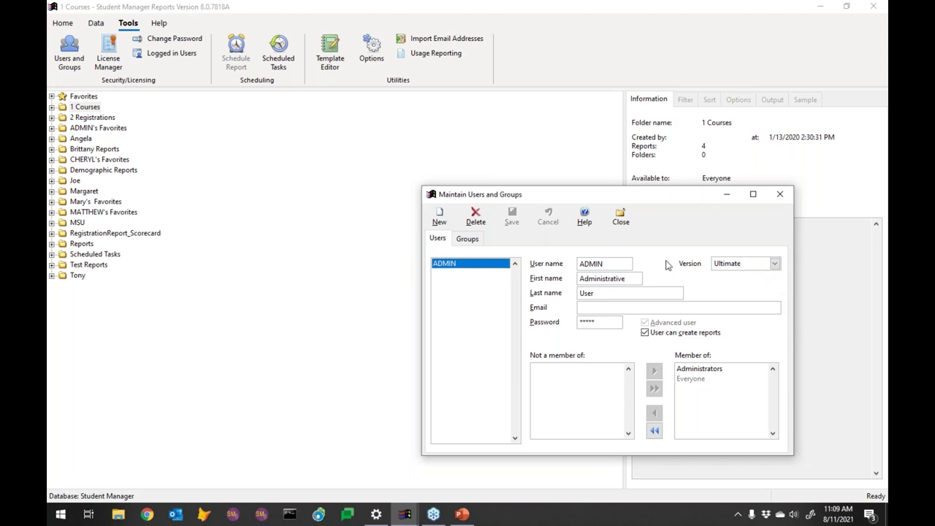
click(727, 268)
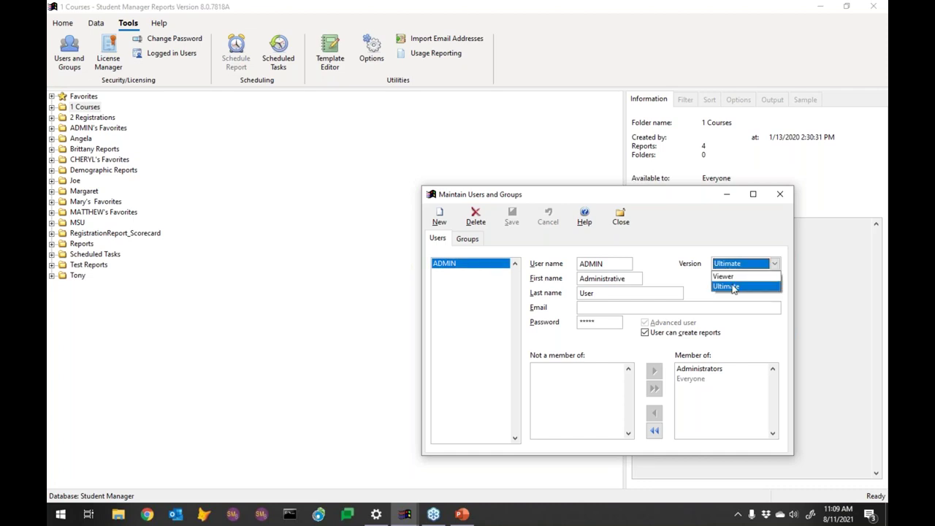
click(731, 277)
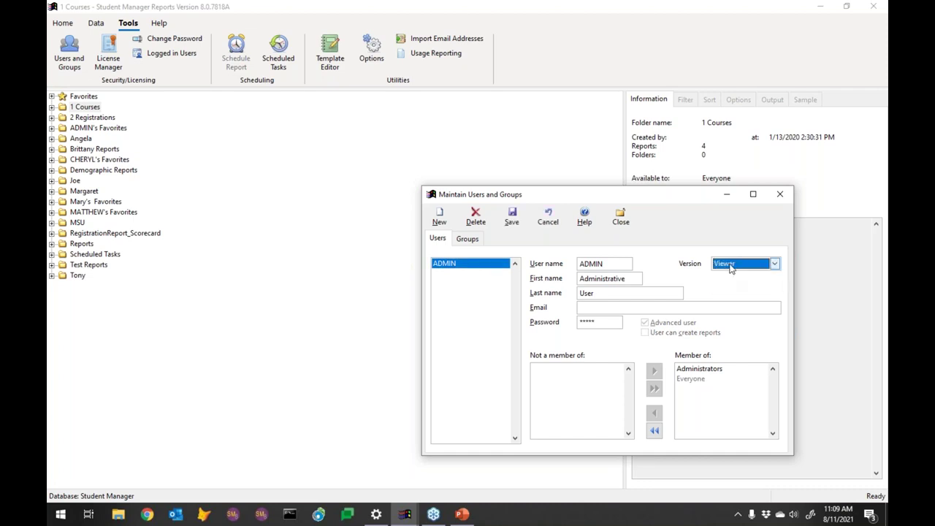
click(730, 267)
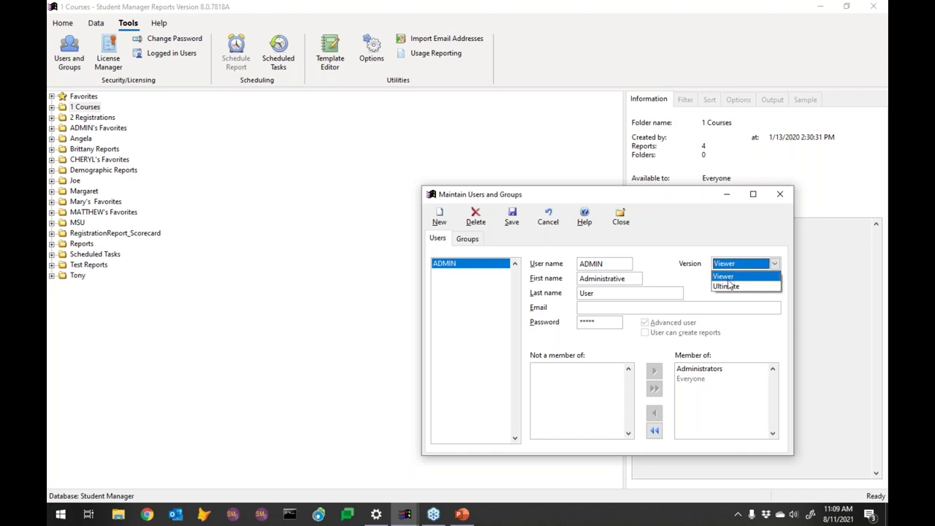
click(729, 287)
Step: Save the administrator as a Viewer version user and start a blank new user
click(729, 268)
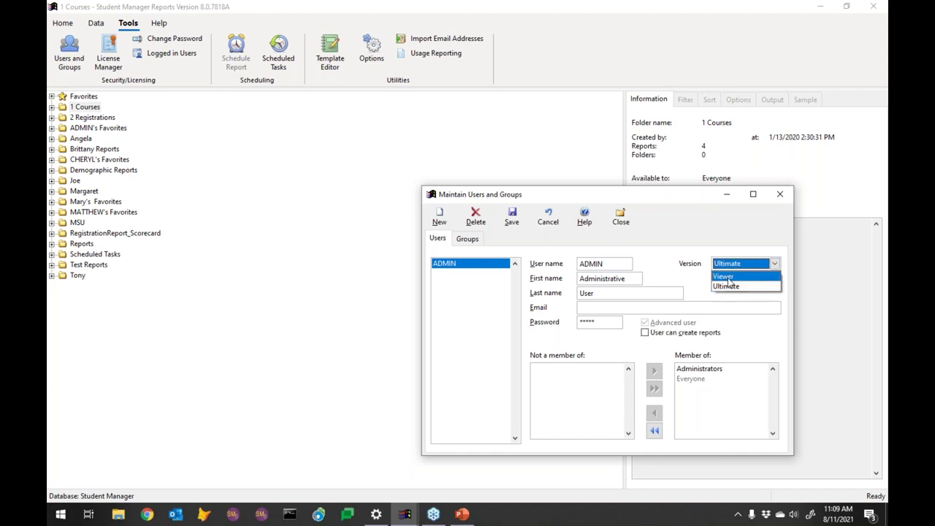
click(730, 279)
click(511, 217)
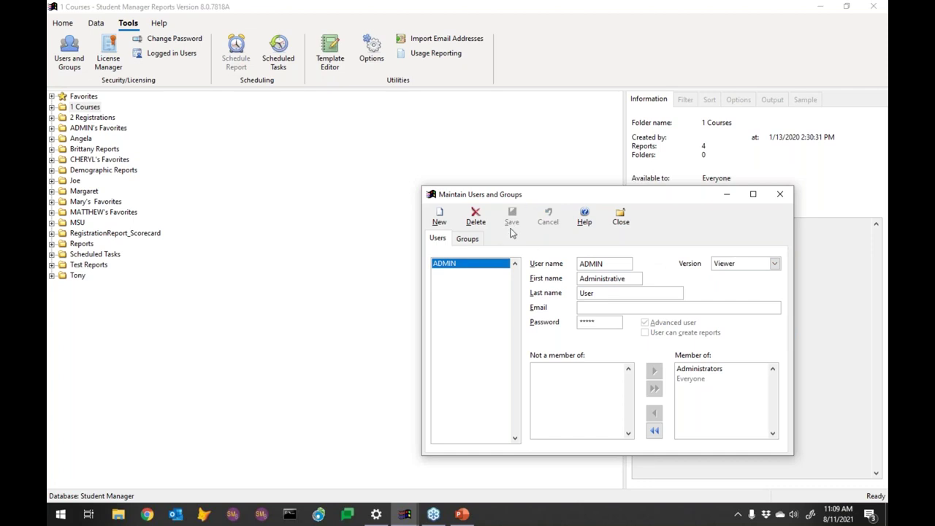
click(440, 218)
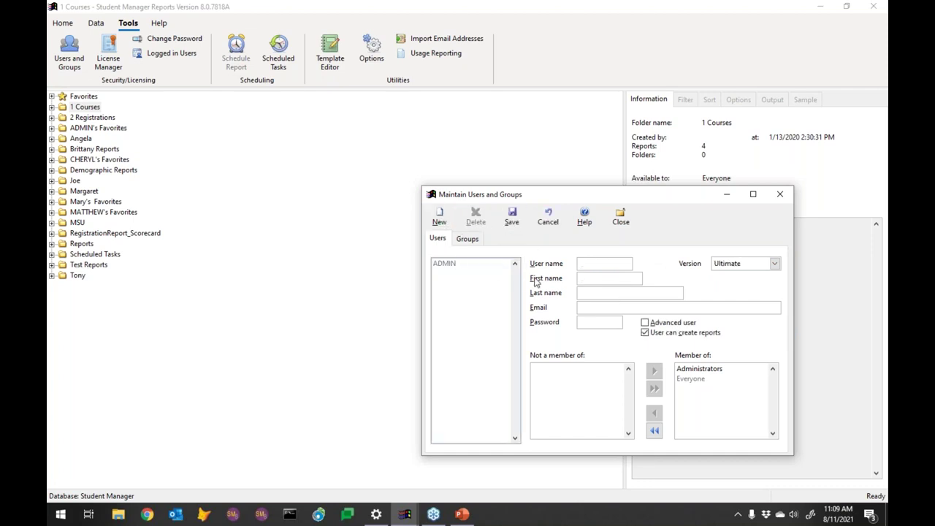
Step: Enter the new user's user name, names, email and password, grant Advanced user rights, and save
text(M)
text(ATTHEW)
text(m)
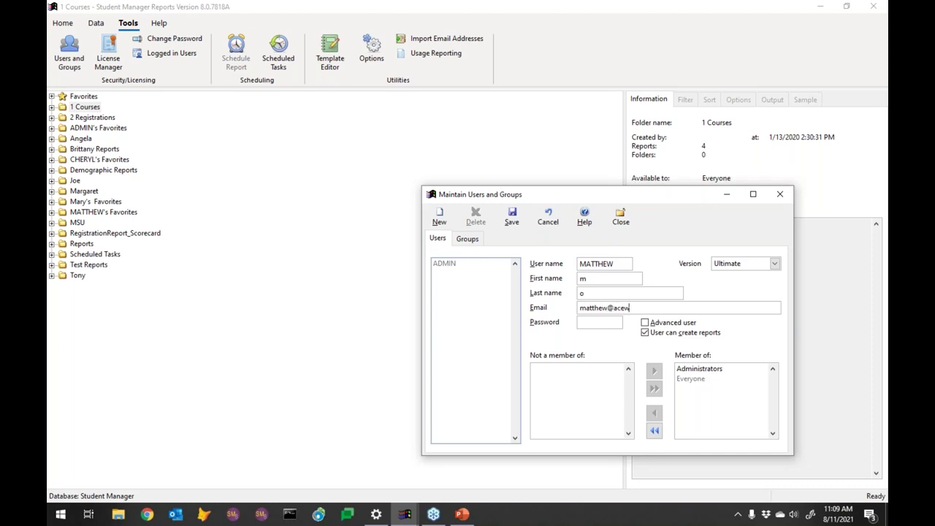
key(Tab)
key(Tab)
key(shift+Tab)
key(Tab)
key(space)
click(512, 217)
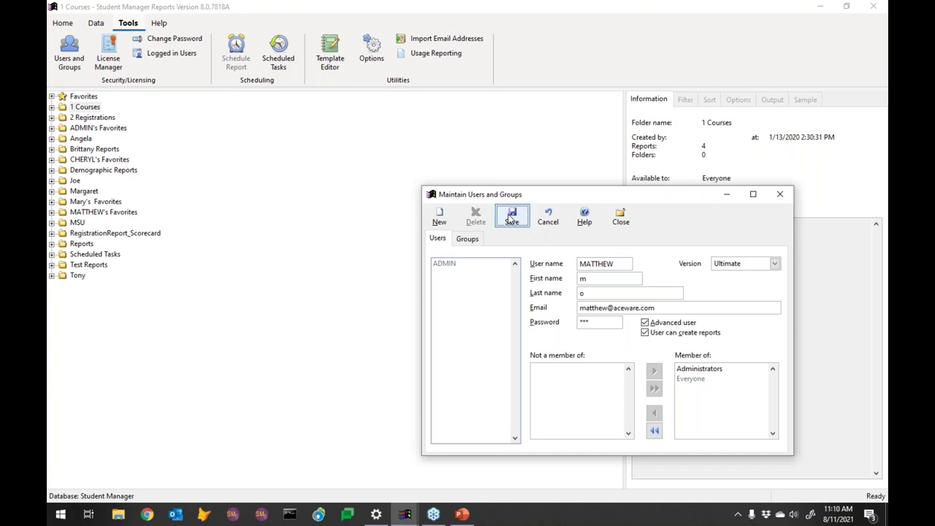
Step: Make the new user a Viewer and save that change when switching to ADMIN
click(731, 267)
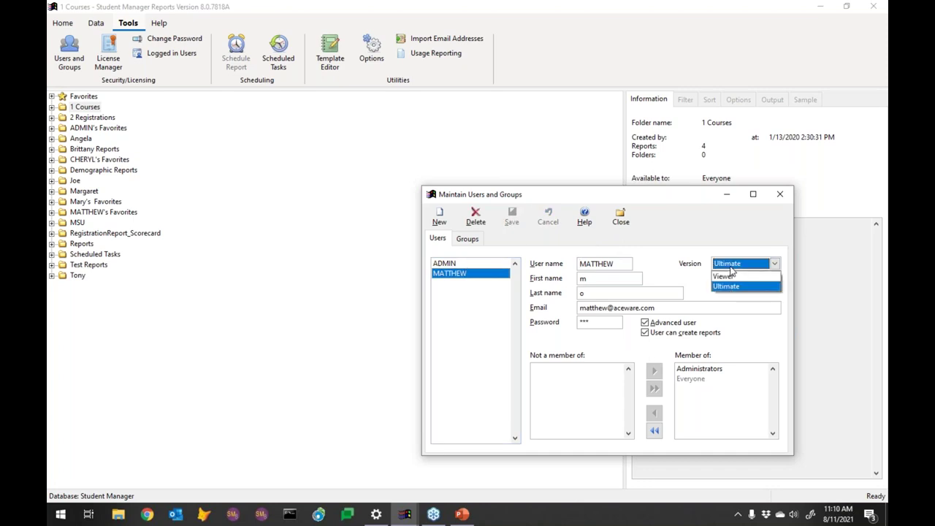
click(734, 276)
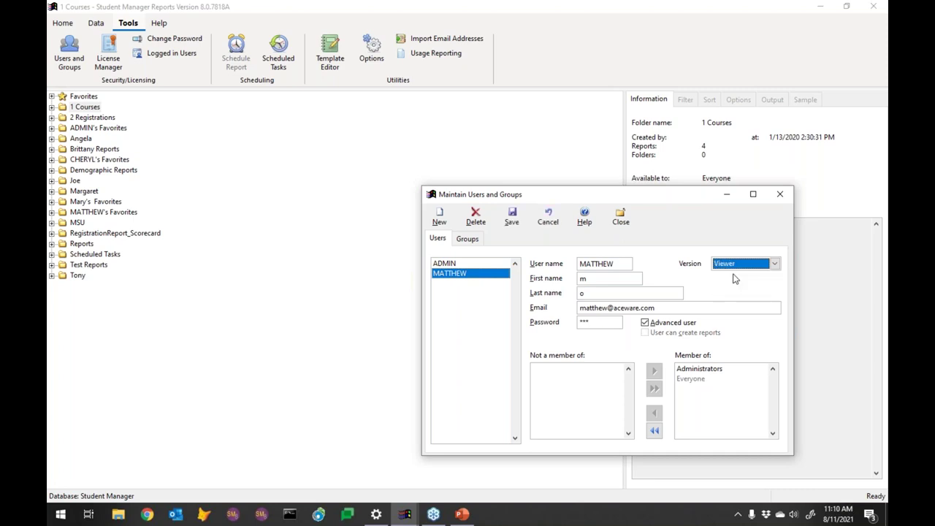
click(446, 263)
click(479, 294)
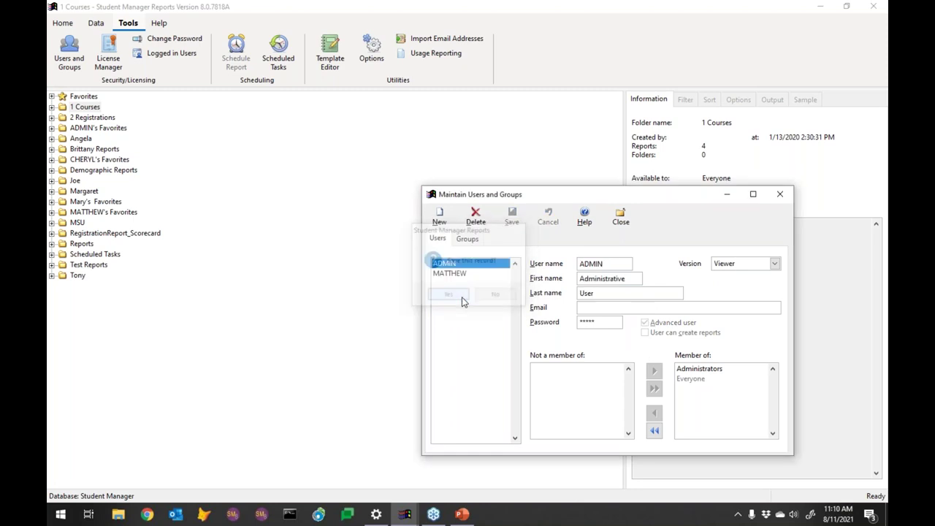
Step: Set ADMIN back to the Ultimate version, save, and close user maintenance
click(729, 267)
click(734, 292)
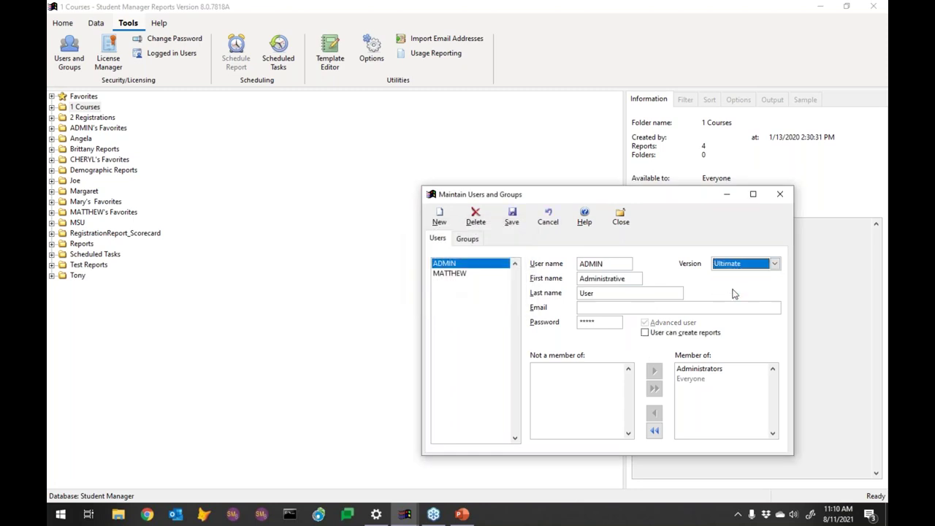
click(512, 217)
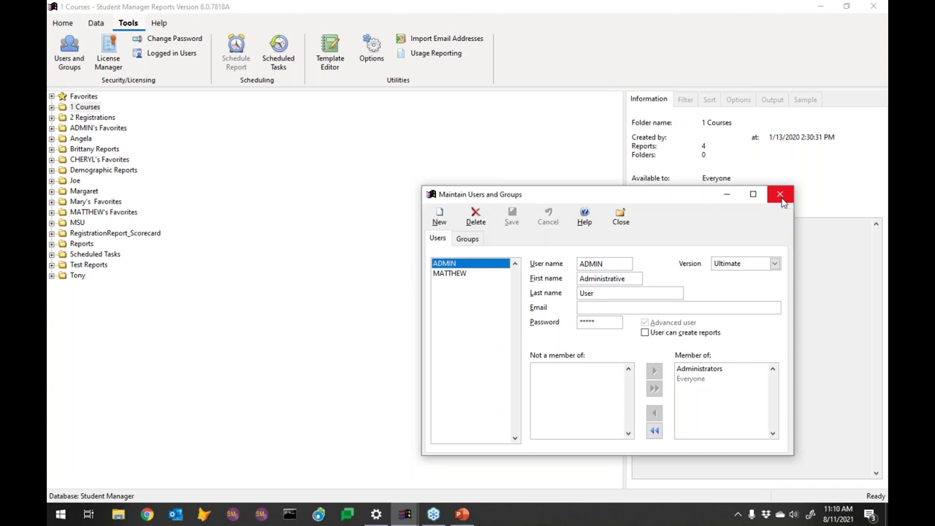
click(780, 195)
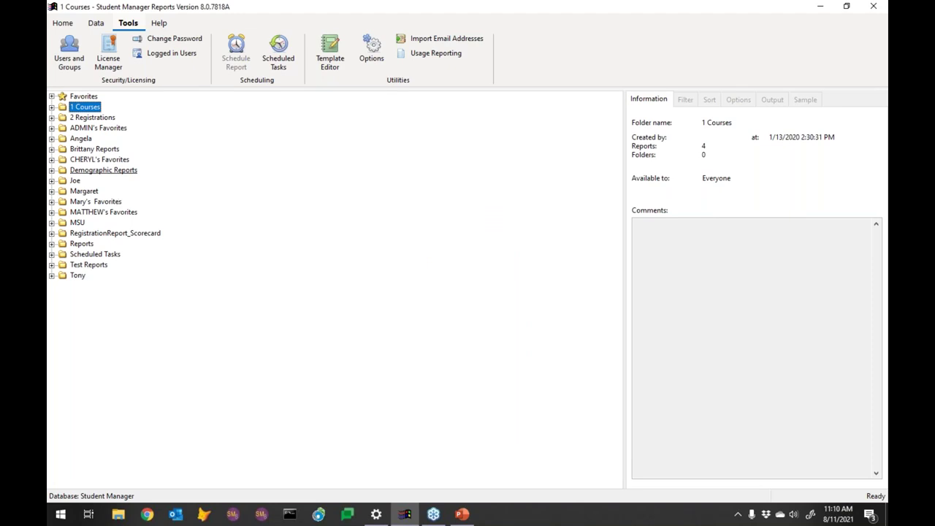
click(168, 52)
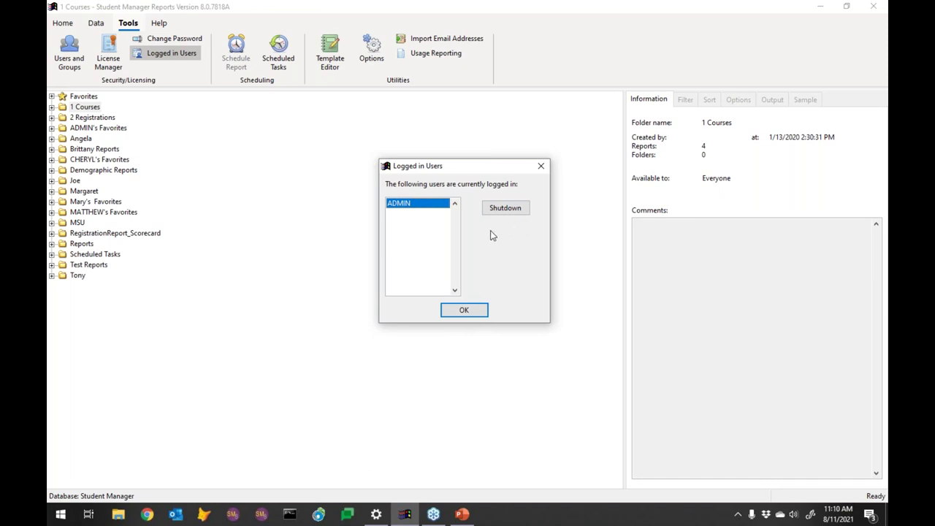
click(466, 311)
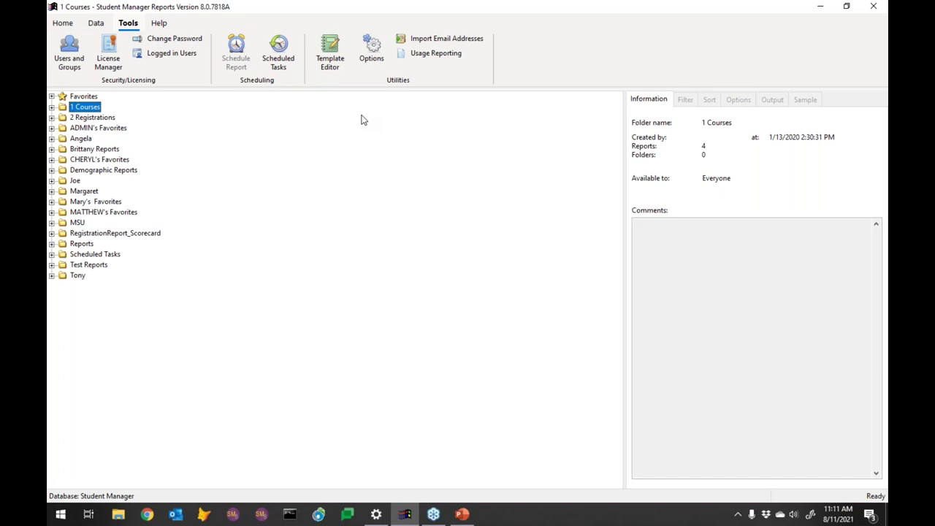
Step: Edit the Business Modern template from the Template Editor in the Advanced Report Designer
click(334, 57)
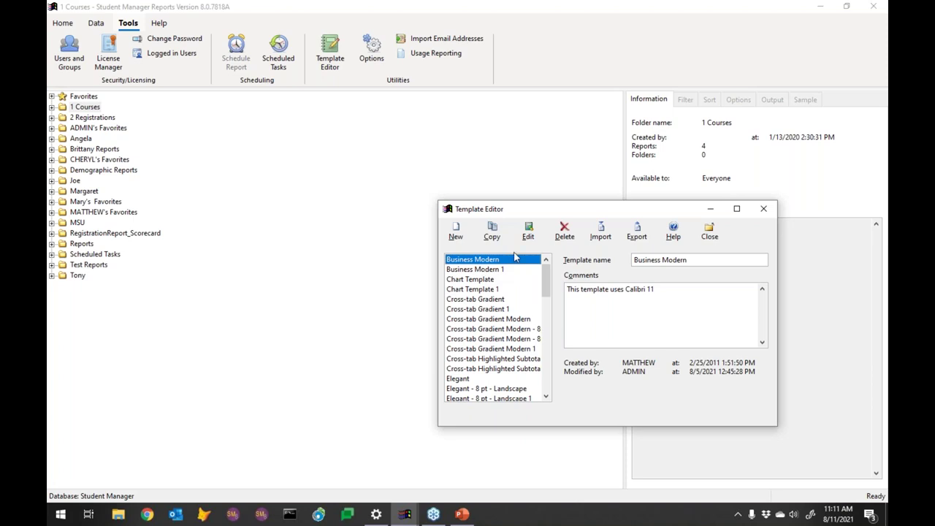
click(528, 230)
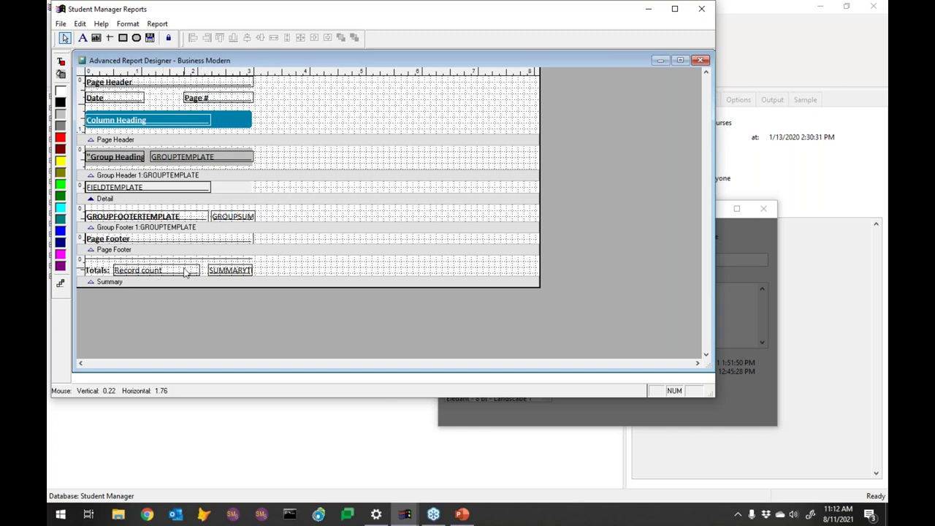
Step: Make the SUMMARYT field's text red in the Summary band
click(239, 271)
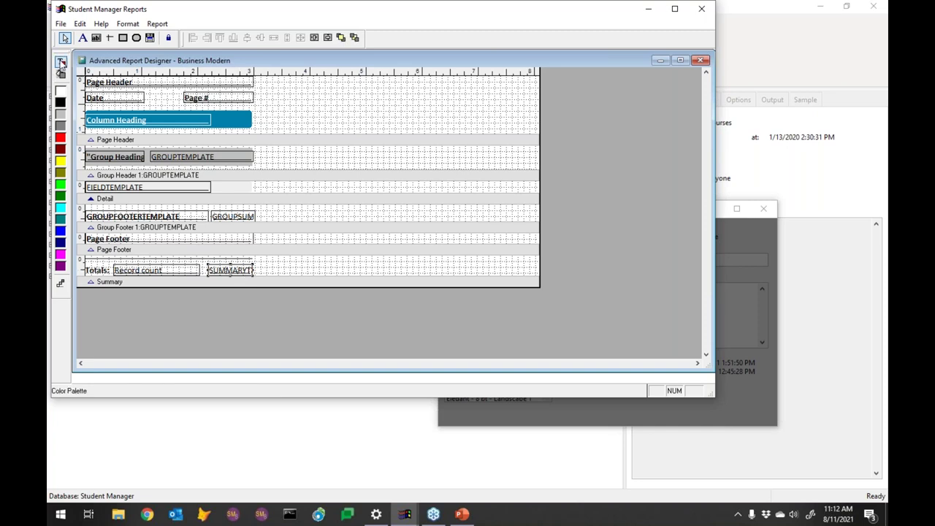
click(61, 64)
click(60, 138)
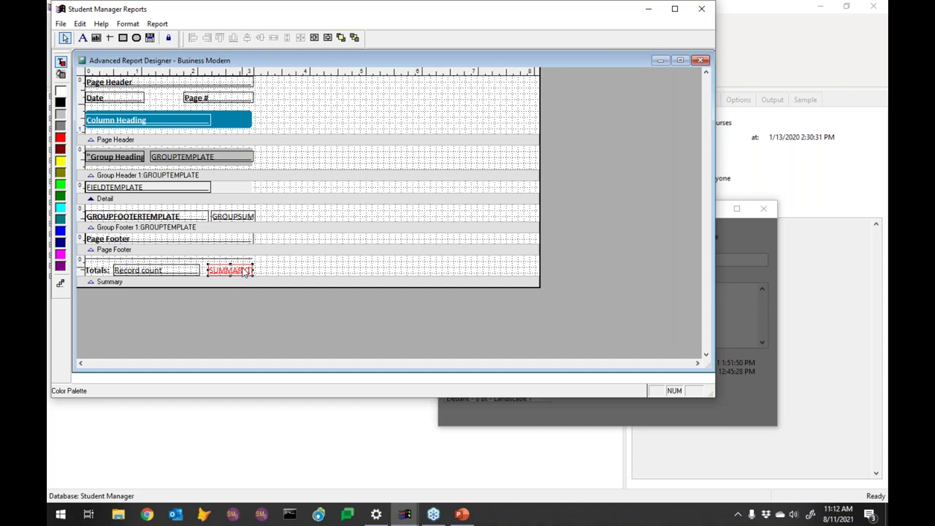
Step: Close the report designer without saving changes, then close the Template Editor
click(700, 61)
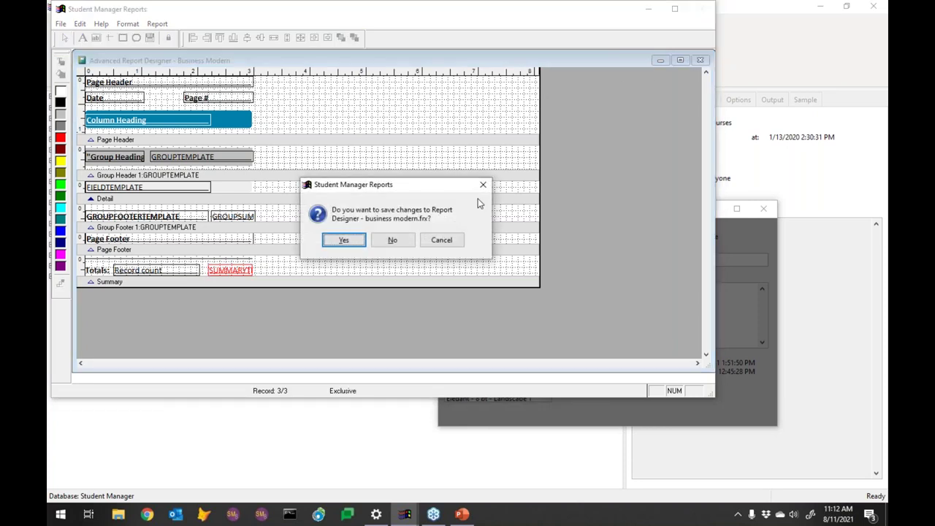
click(395, 240)
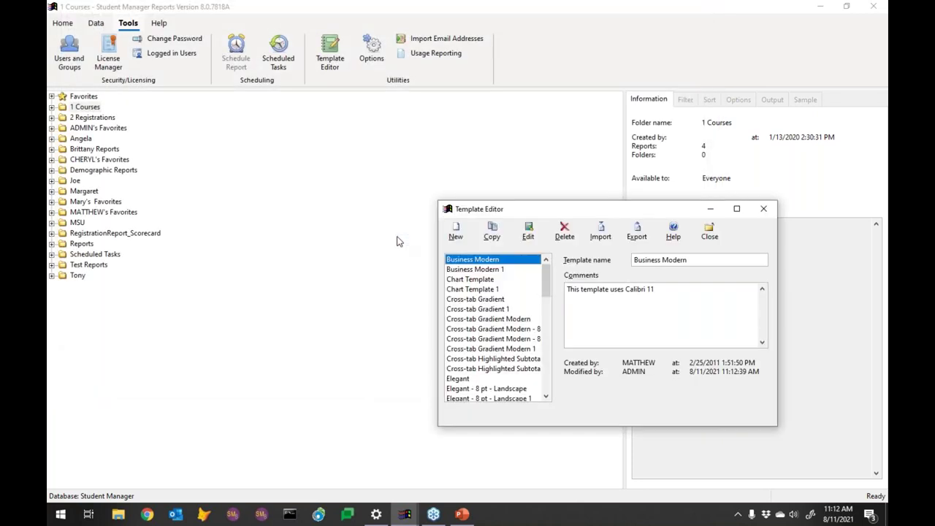
click(763, 210)
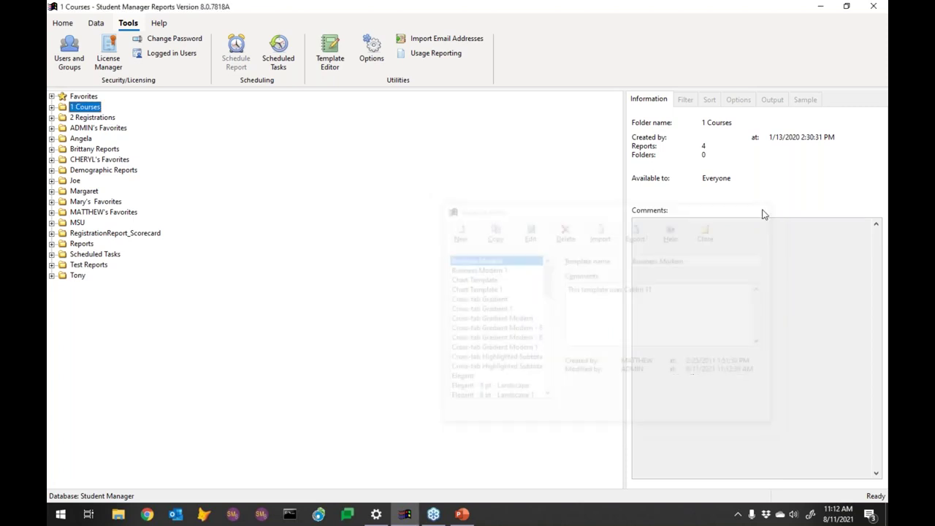
click(371, 48)
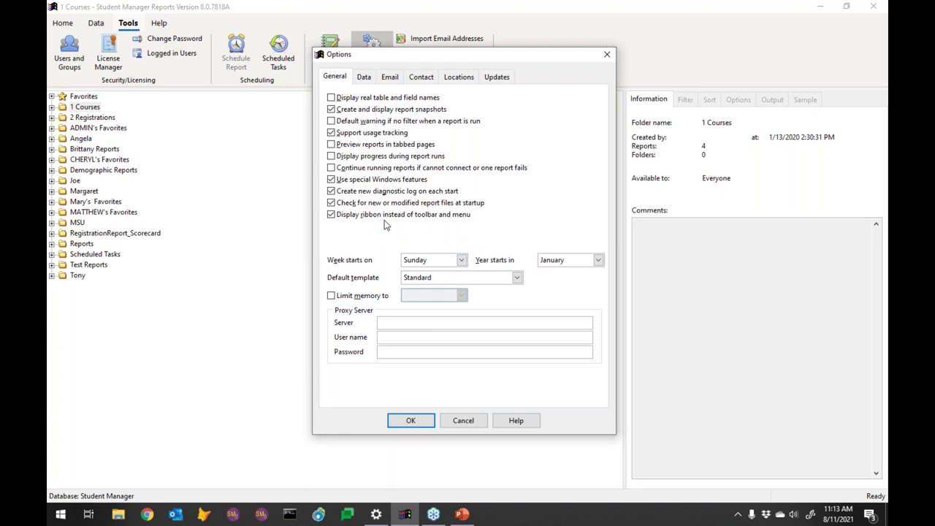
Step: Set the week to start on Monday and keep January as the year's starting month
click(460, 263)
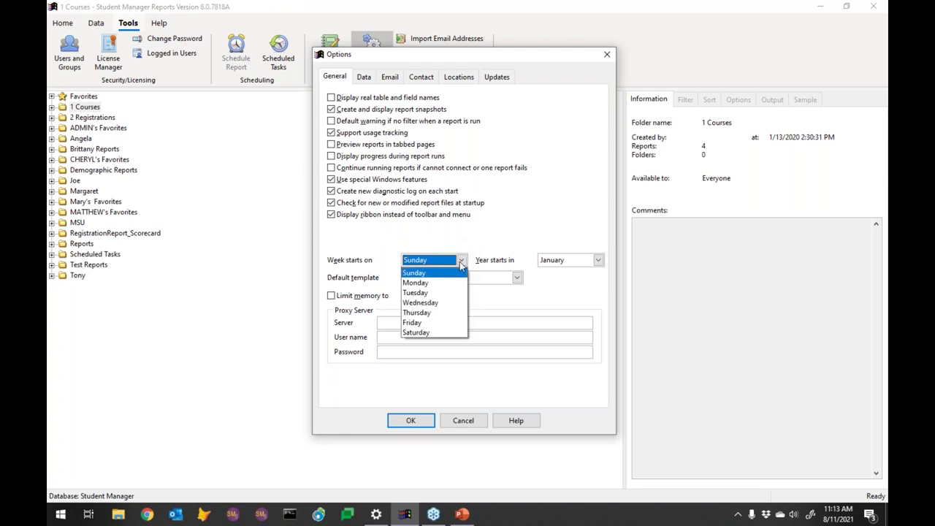
click(450, 285)
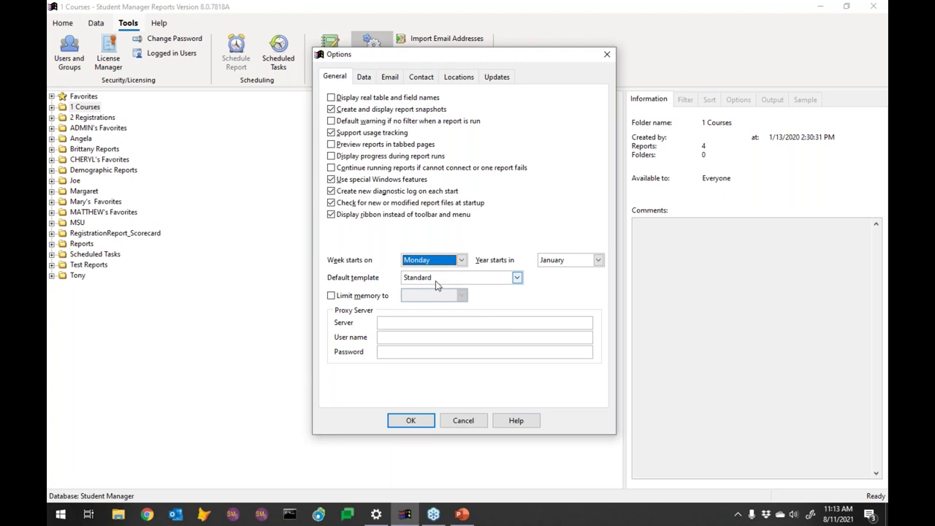
click(570, 261)
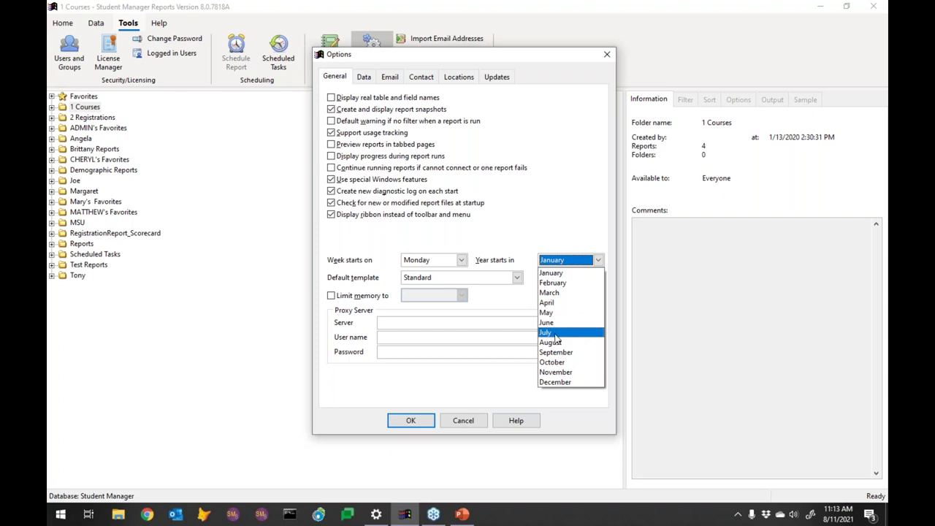
click(596, 261)
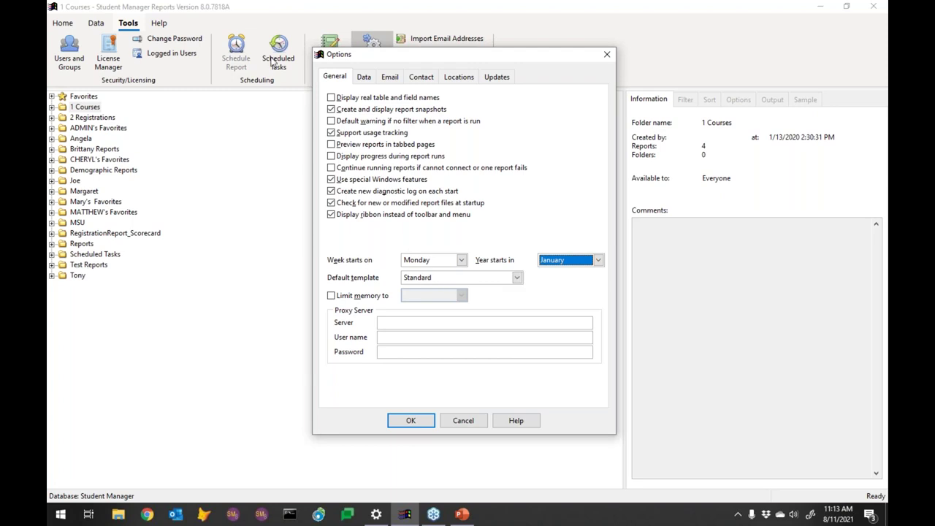
Step: Review the default template list and leave Standard selected
drag(431, 59, 511, 79)
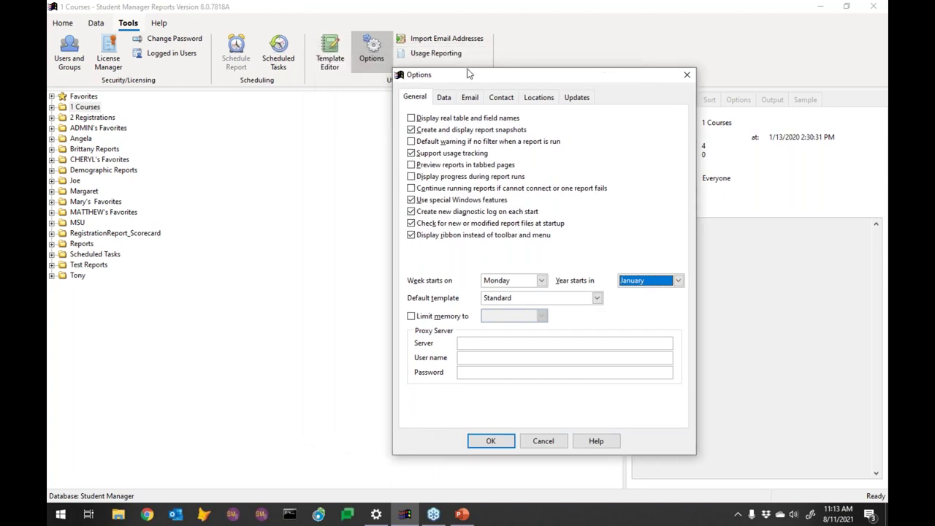
click(597, 298)
drag(610, 424, 610, 326)
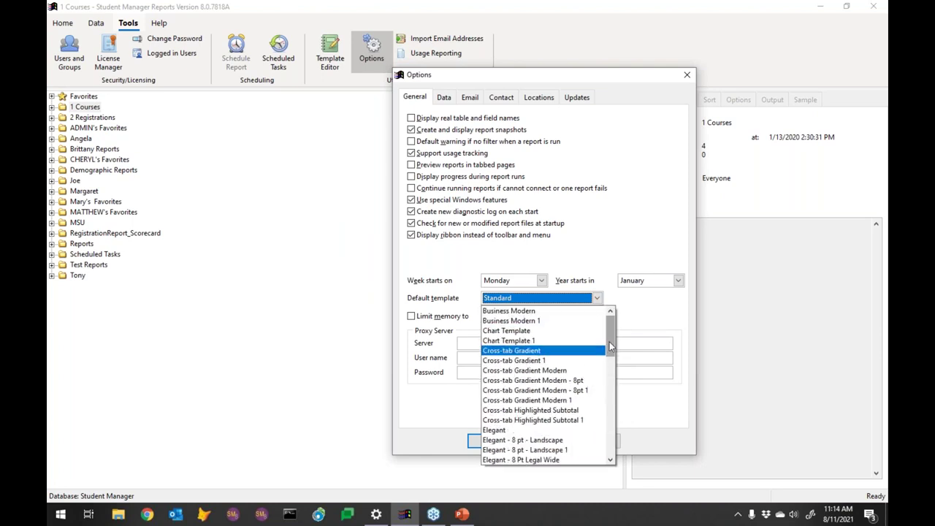
drag(611, 344, 619, 451)
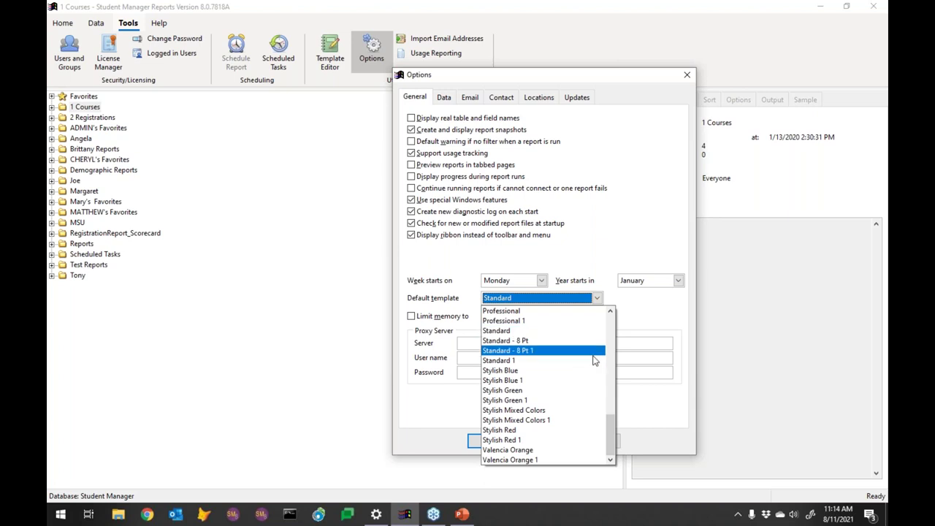
scroll(613, 420, up, 1)
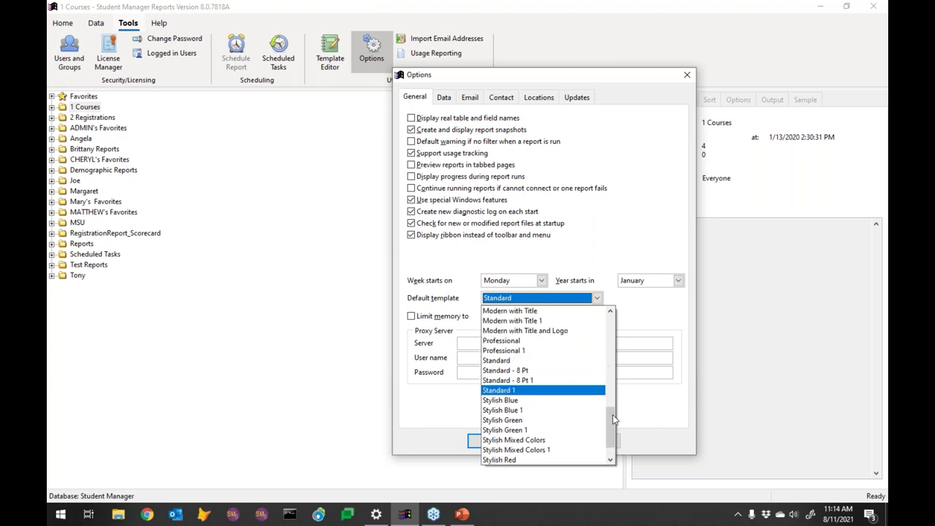
scroll(613, 420, up, 1)
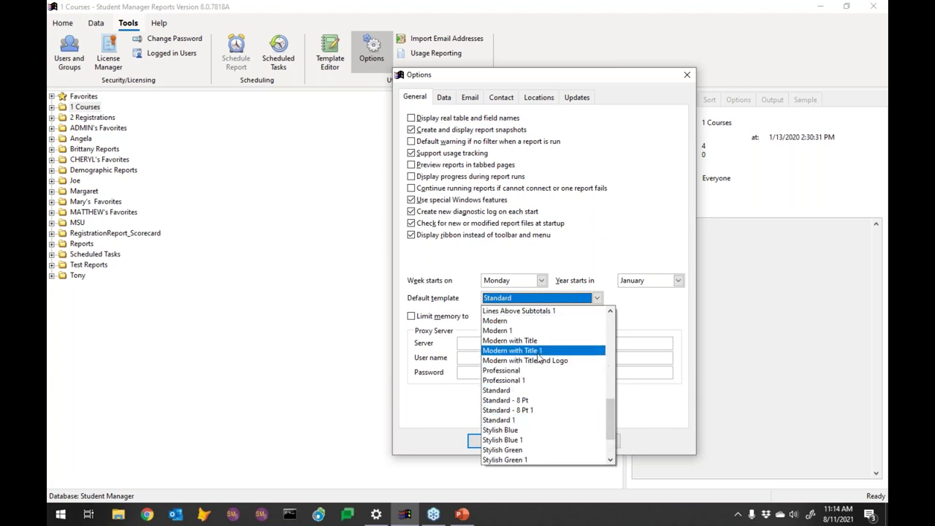
click(651, 311)
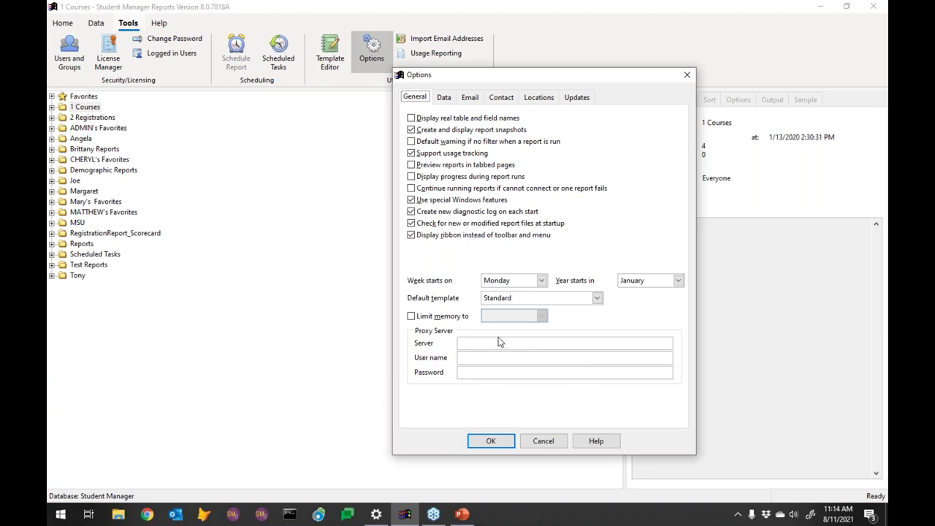
Step: Review the Data options, then view Email settings: SMTP via 127.0.0.1, port 25
click(447, 99)
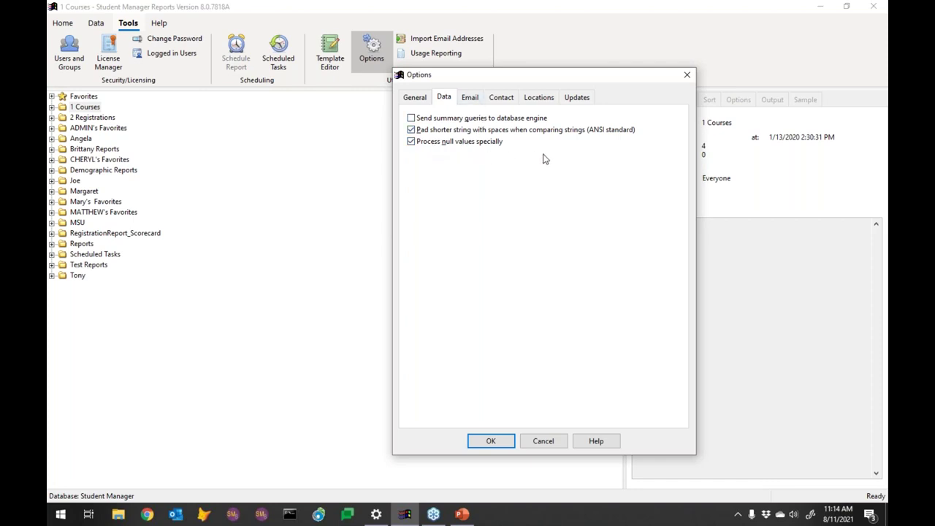
click(471, 102)
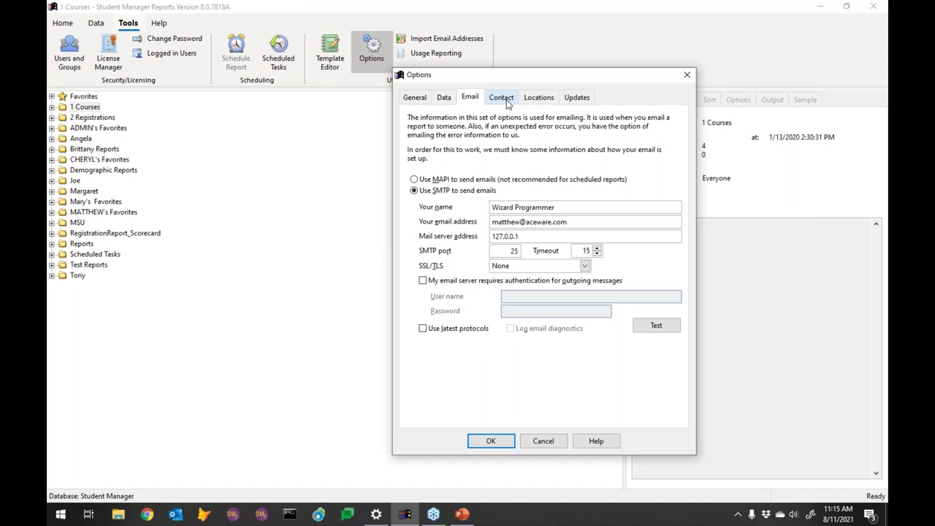
Step: Review the Contact and Locations options, then view Updates: automatic checking off, 1-day interval
click(502, 98)
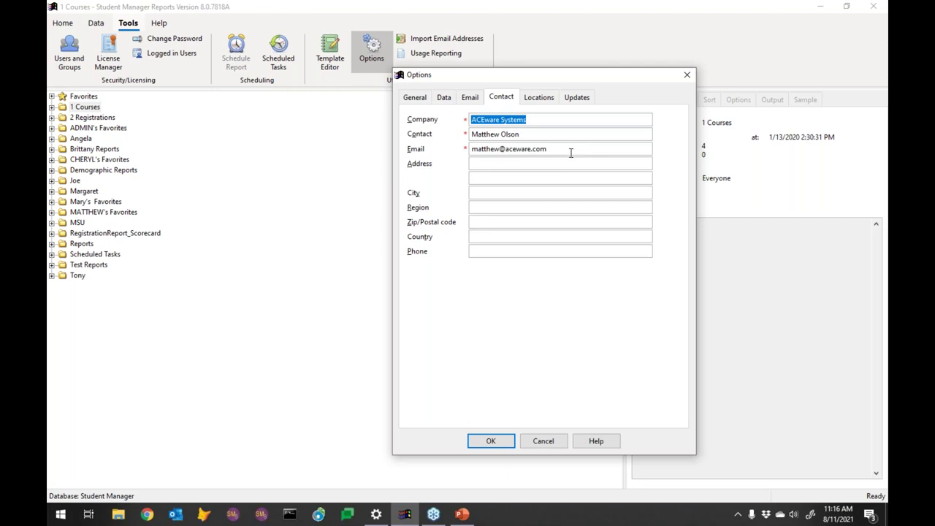
click(538, 103)
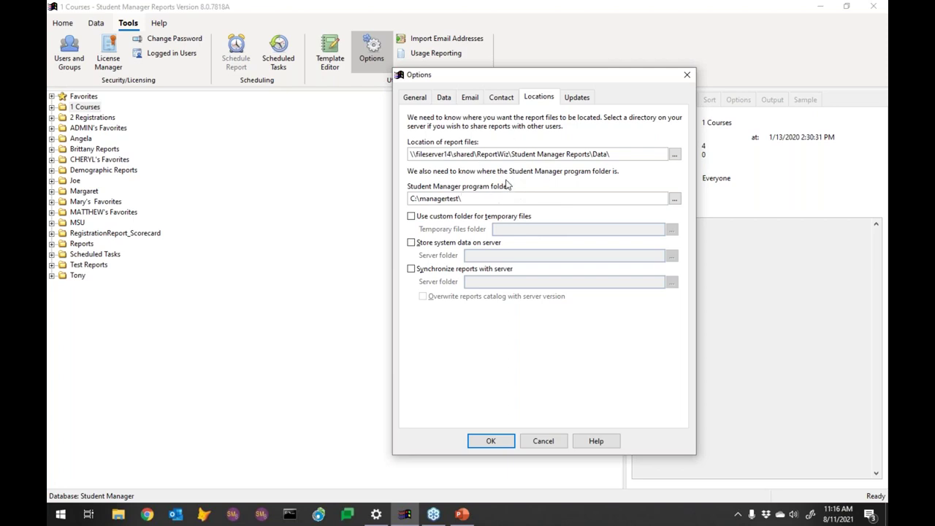
click(582, 98)
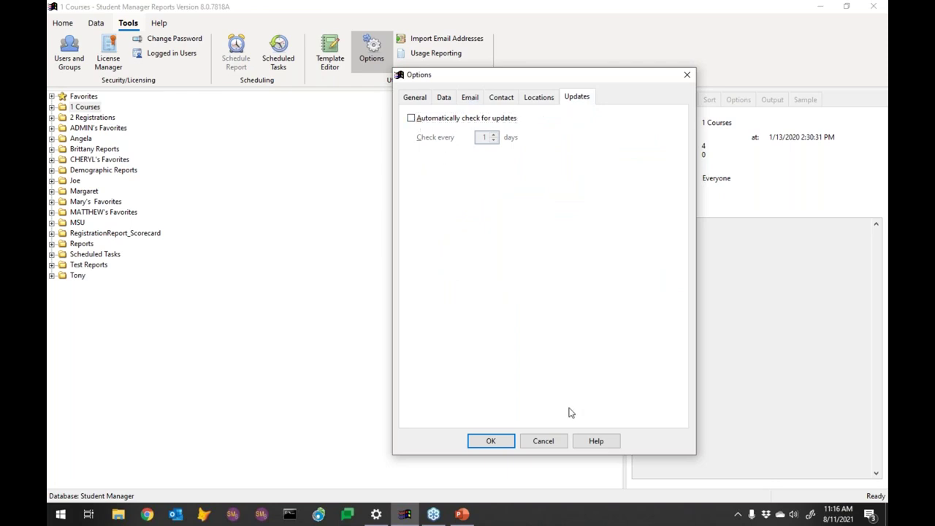
Step: Cancel the Options dialog without keeping changes and show the Help ribbon tab
click(544, 441)
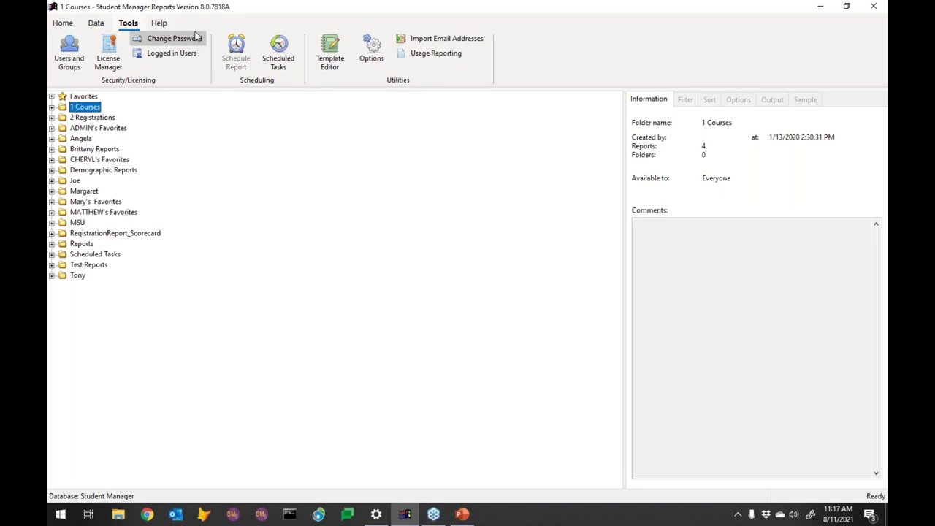
click(162, 25)
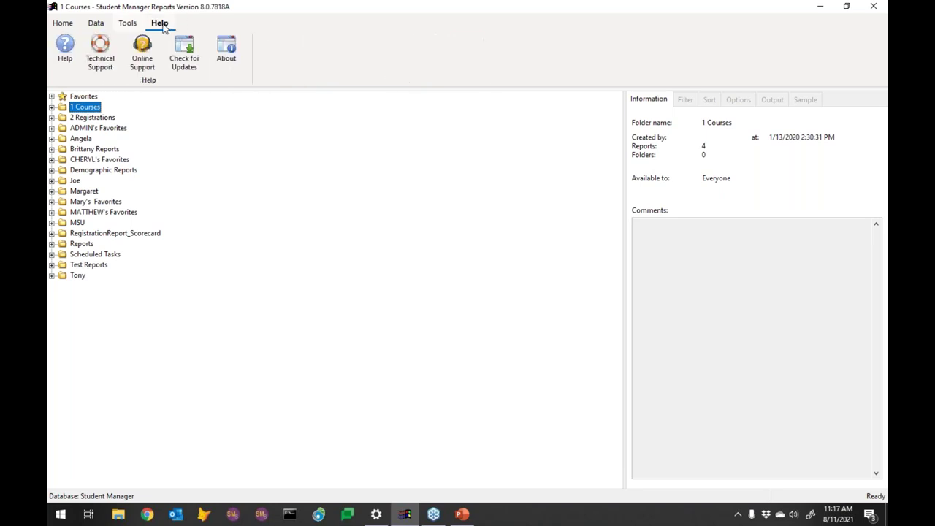
Step: Confirm the latest version is installed, then open the aceware.com/smreports Online Support page
click(191, 52)
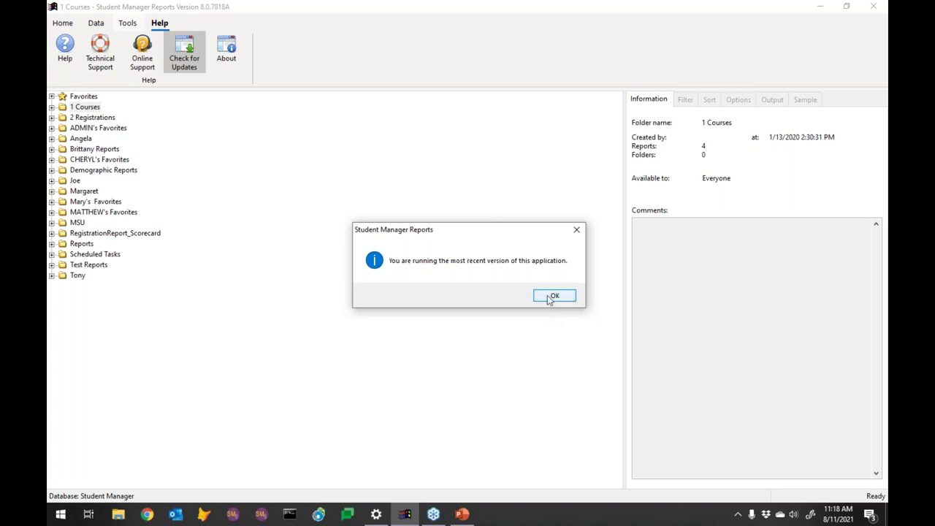
click(550, 300)
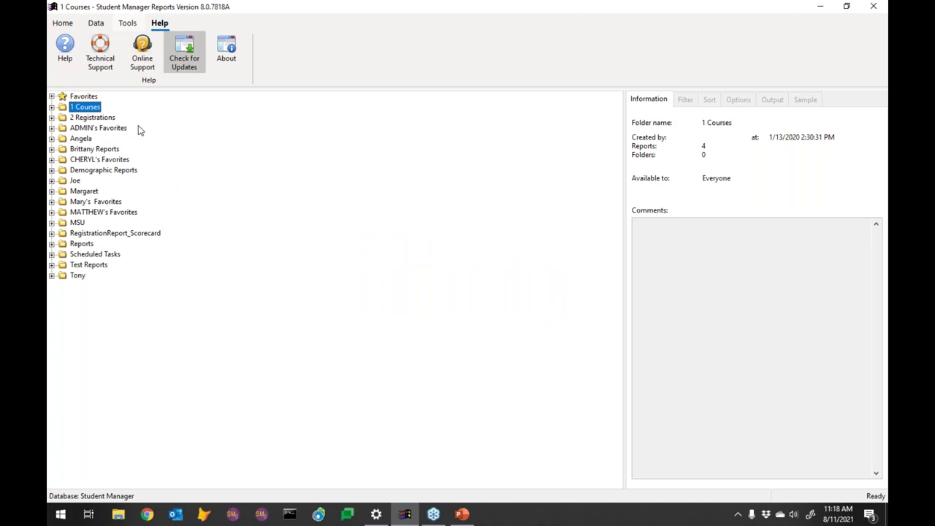
click(143, 50)
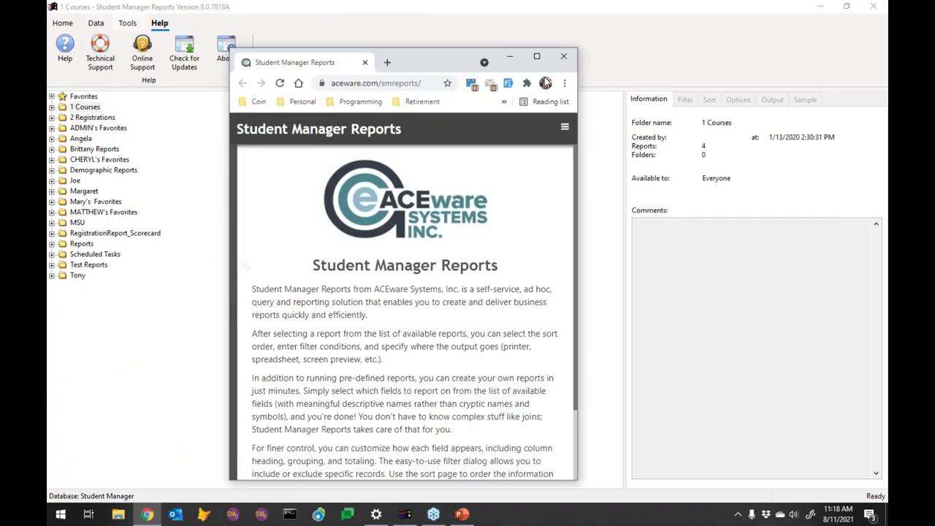
Step: Browse the help contents to the 'Creating a Quick Report' page, then close Chrome
click(538, 58)
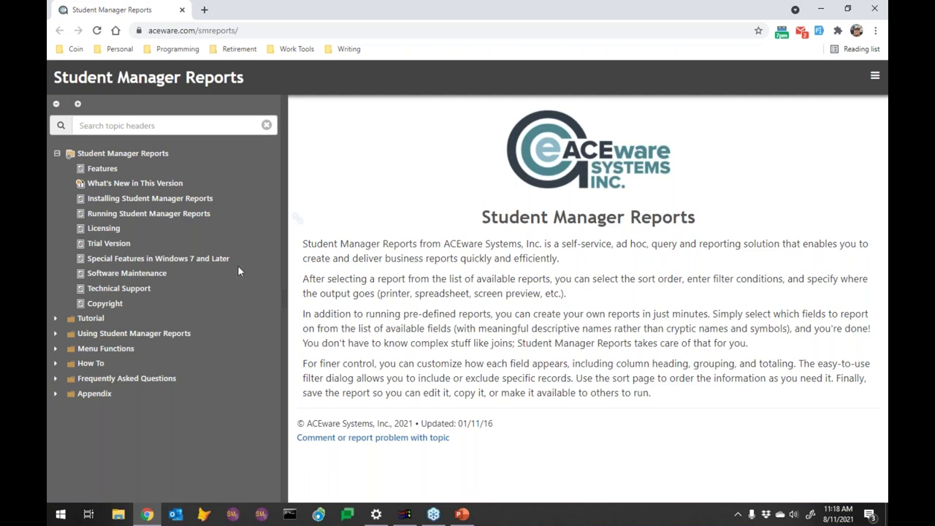
click(55, 319)
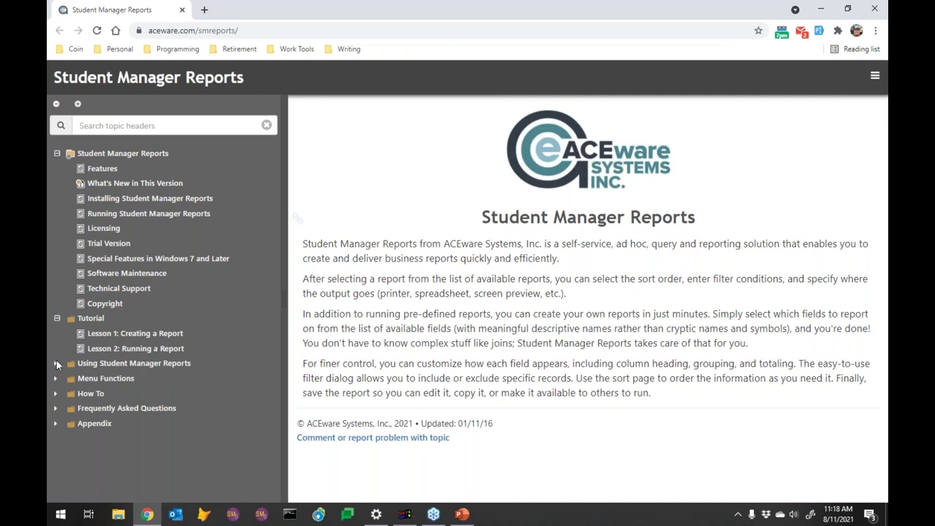
click(57, 319)
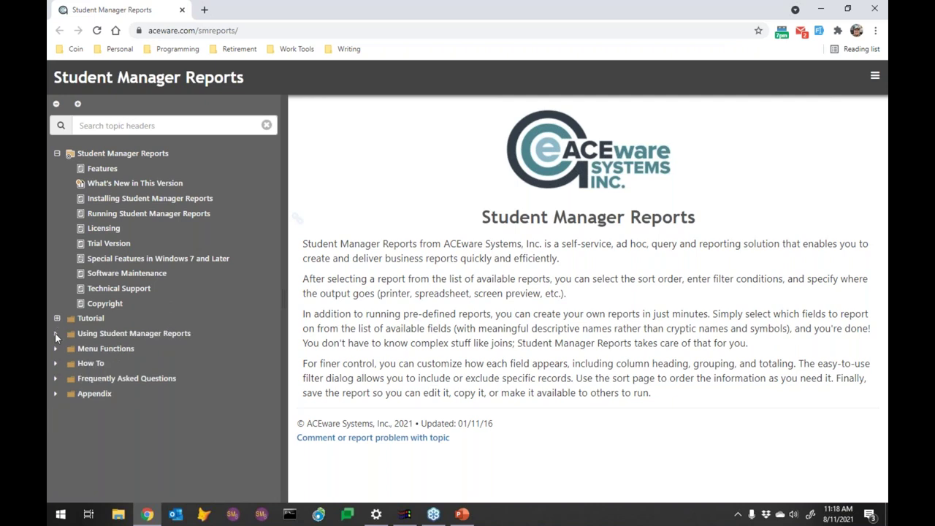
click(56, 333)
scroll(134, 349, down, 3)
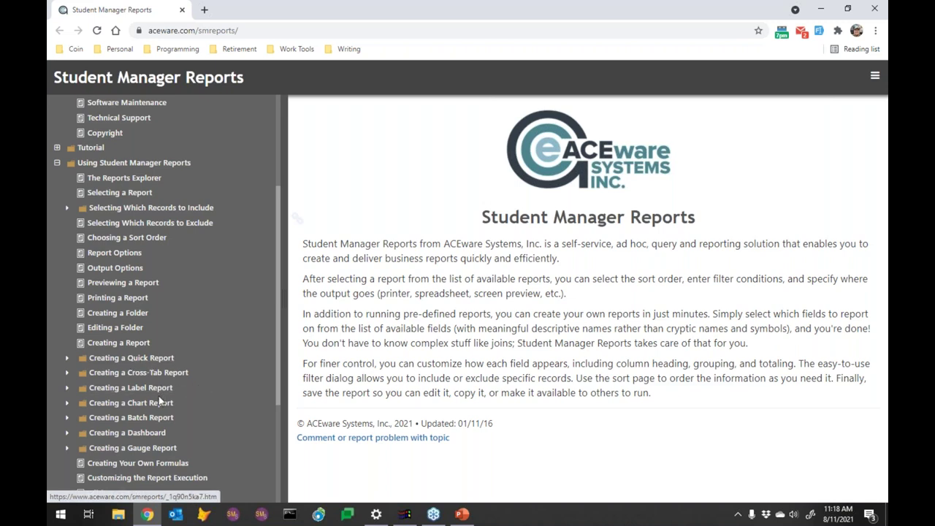
click(137, 358)
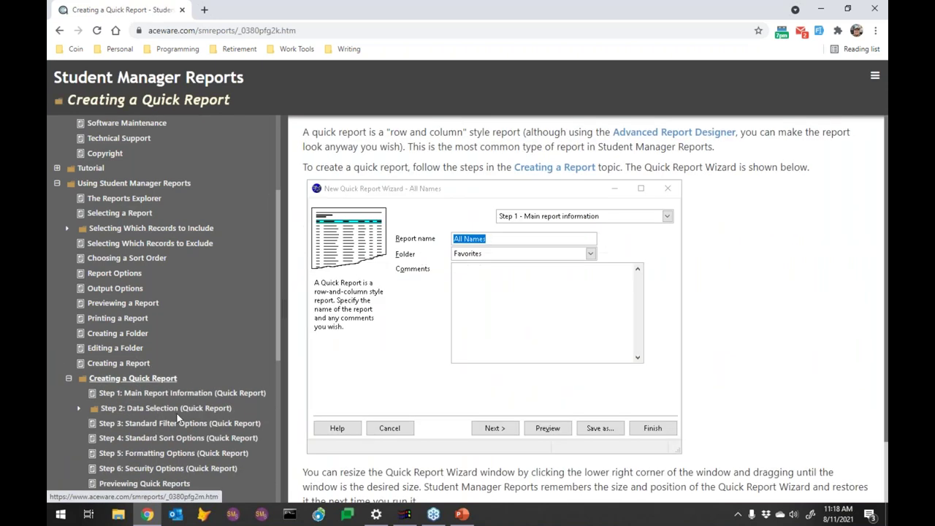
scroll(137, 358, down, 3)
scroll(149, 252, up, 2)
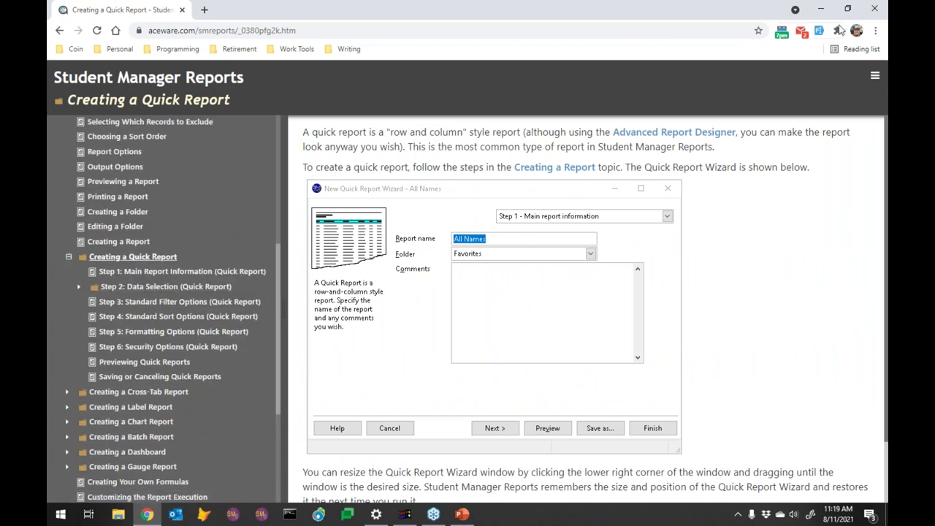
click(876, 8)
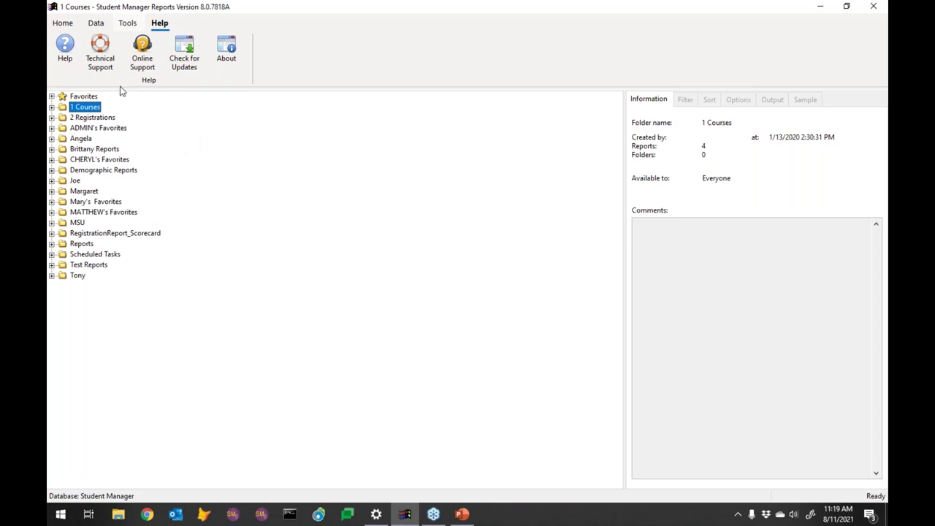
Step: Return to the Home commands and select the Favorites folder, showing its 45 reports
click(68, 24)
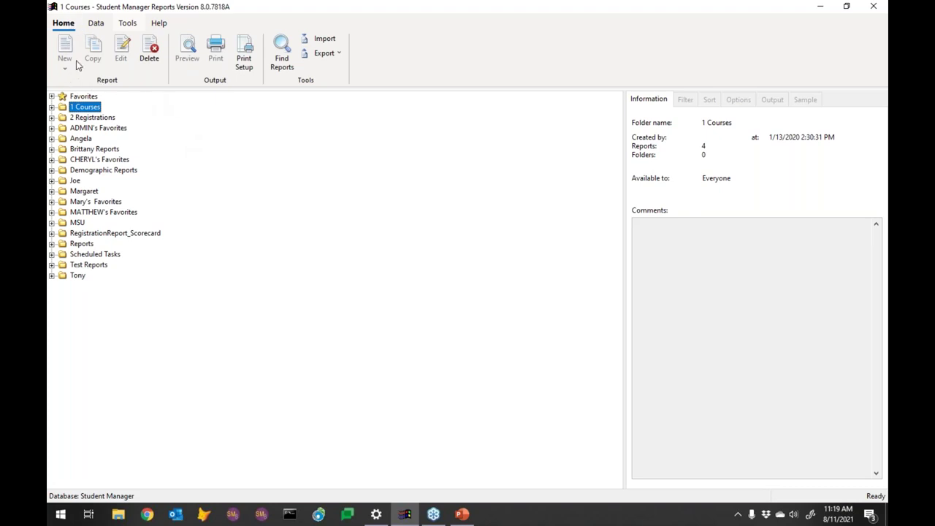
click(84, 98)
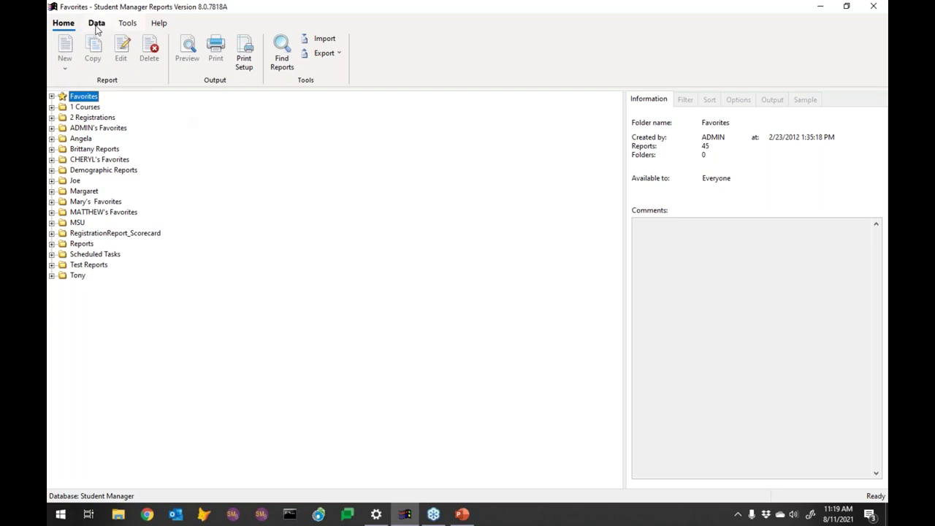
Step: Tick 'User can create reports' for the administrator in Users and Groups and save it
click(128, 23)
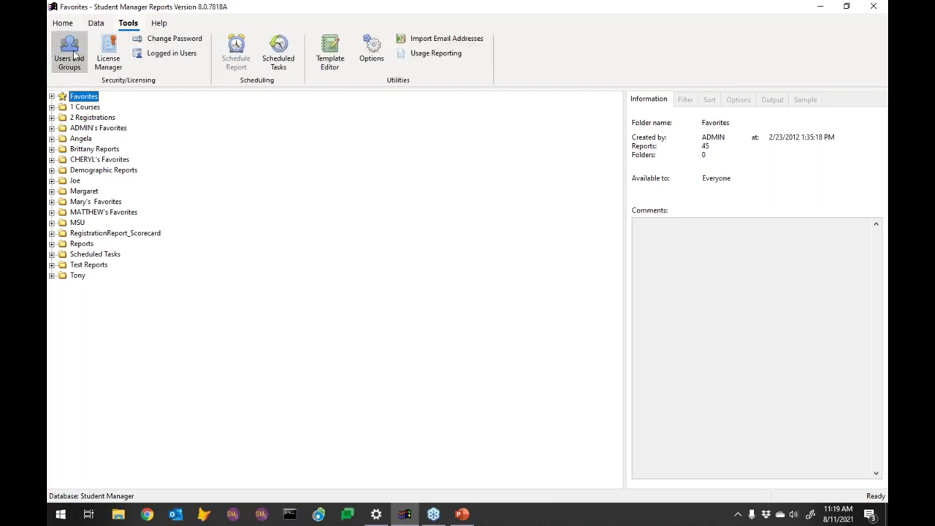
click(71, 52)
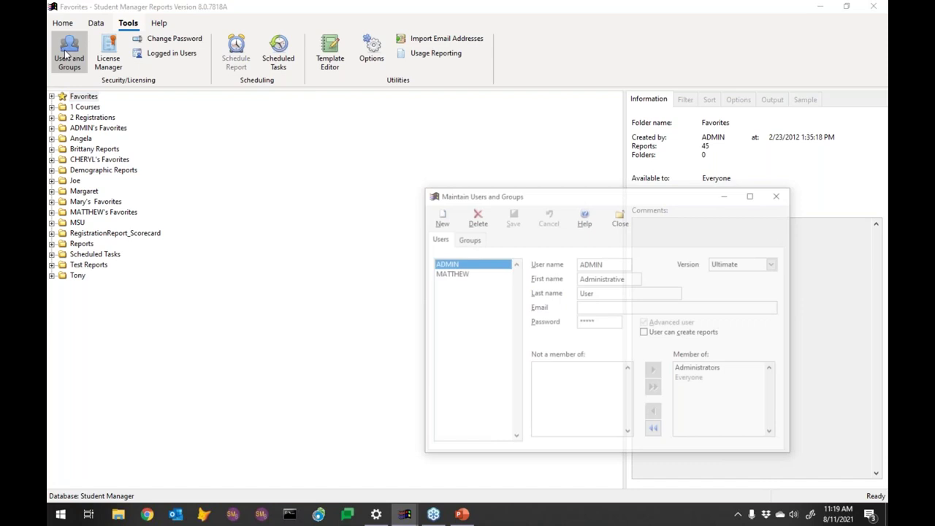
click(646, 334)
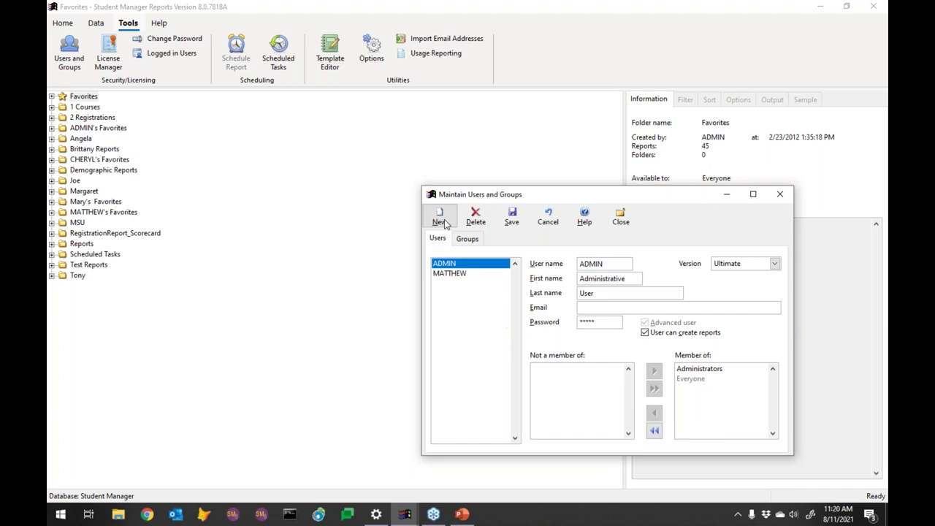
click(511, 217)
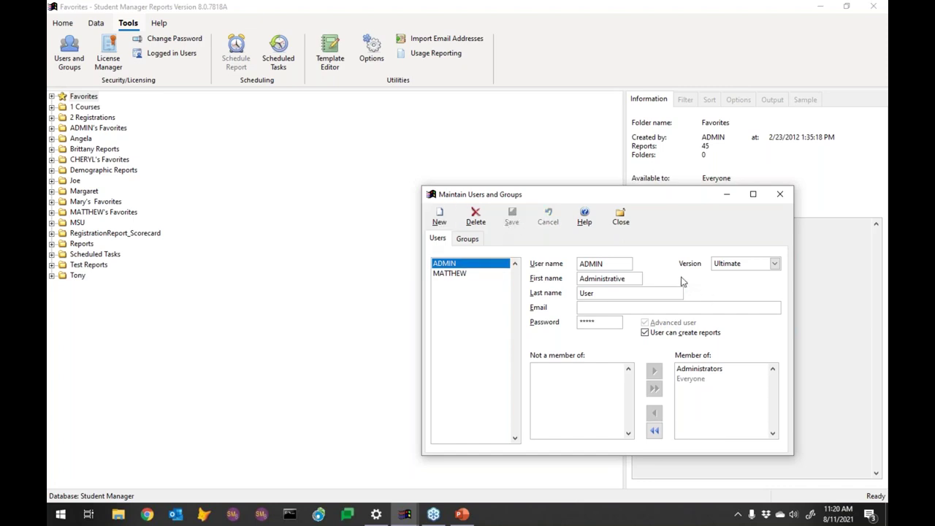
click(779, 195)
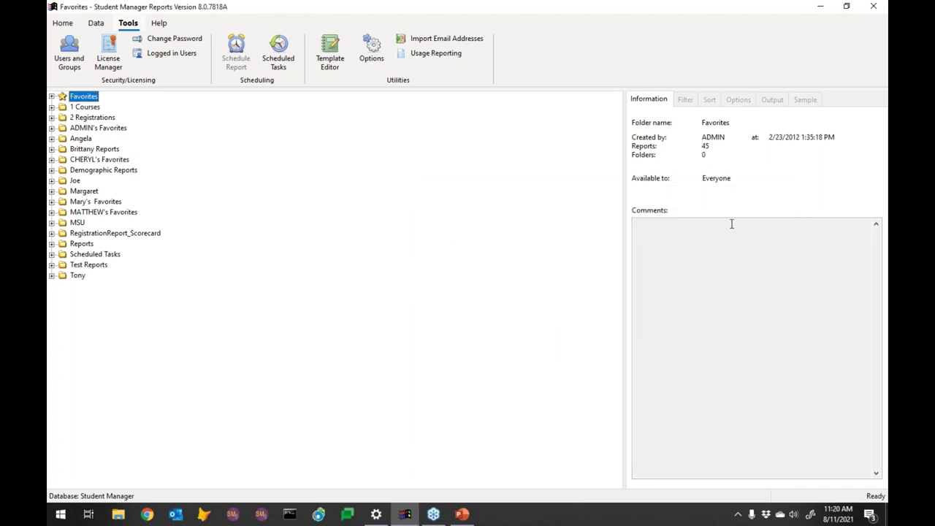
click(63, 23)
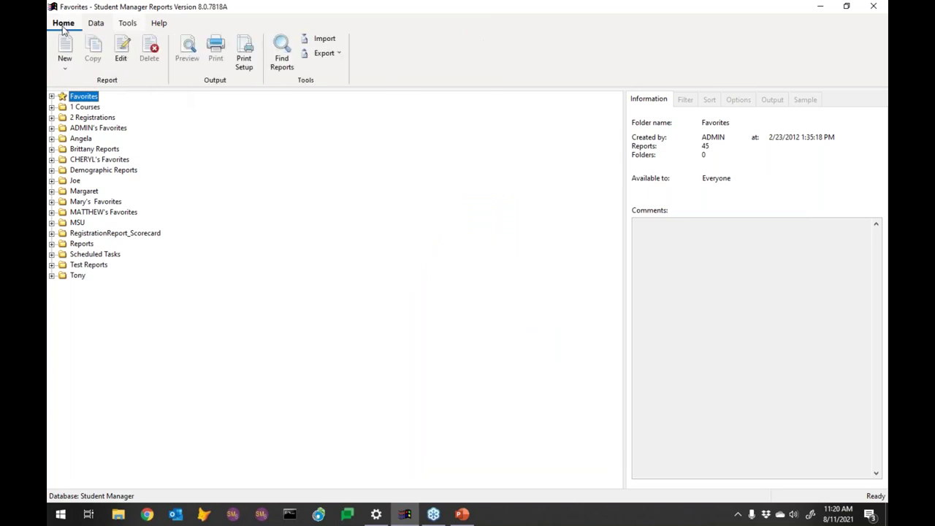
Step: Add a new report folder named 'Webinar2021' to the folder list
click(67, 67)
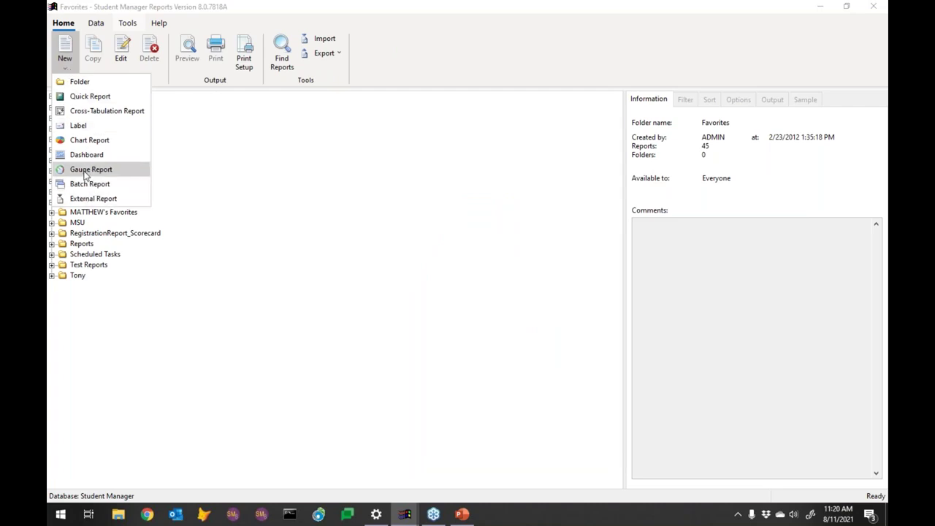
click(83, 85)
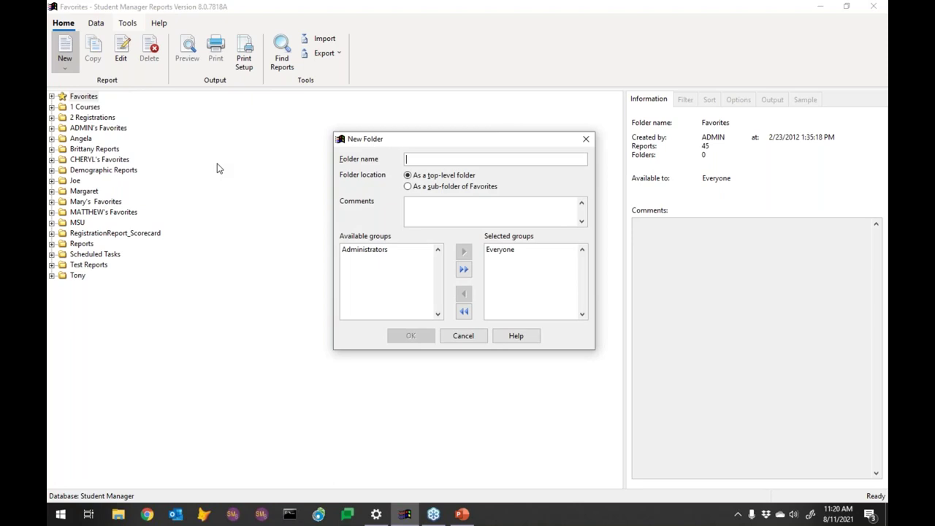
text(Webina)
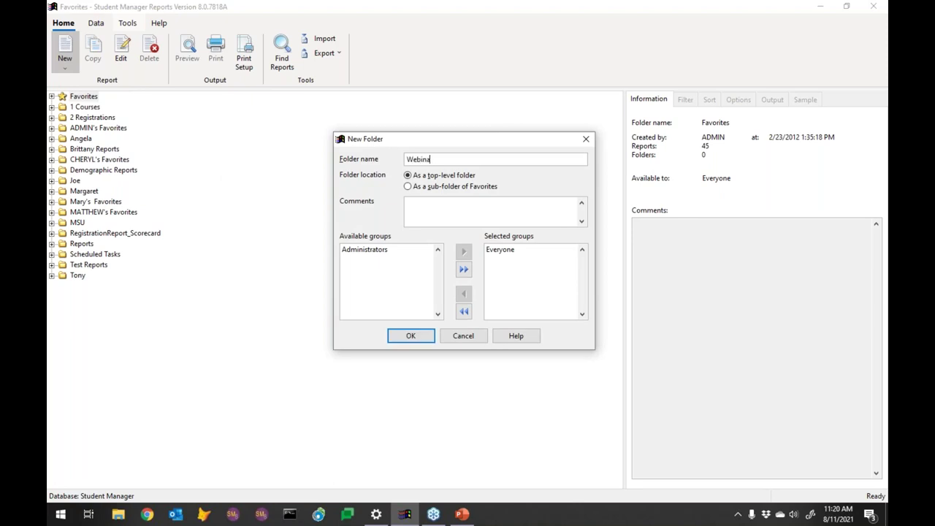
text(r2021)
click(409, 337)
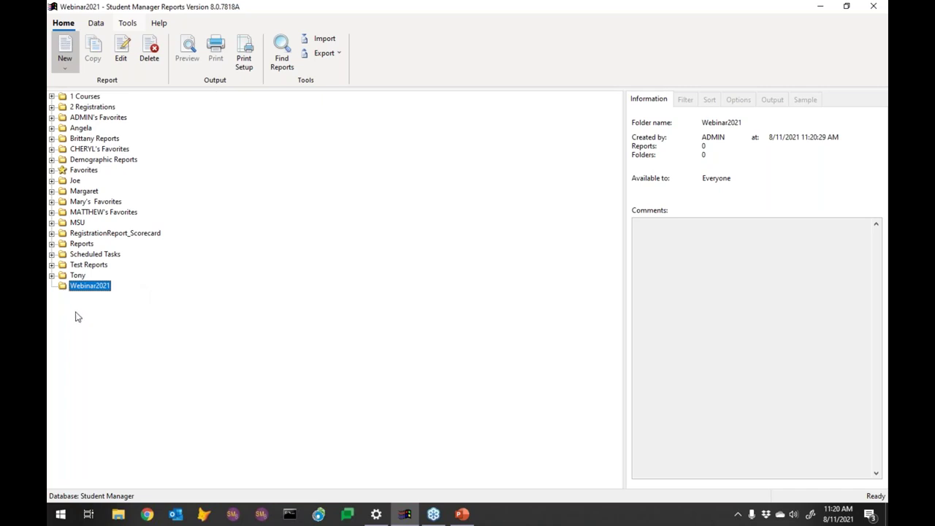
click(68, 69)
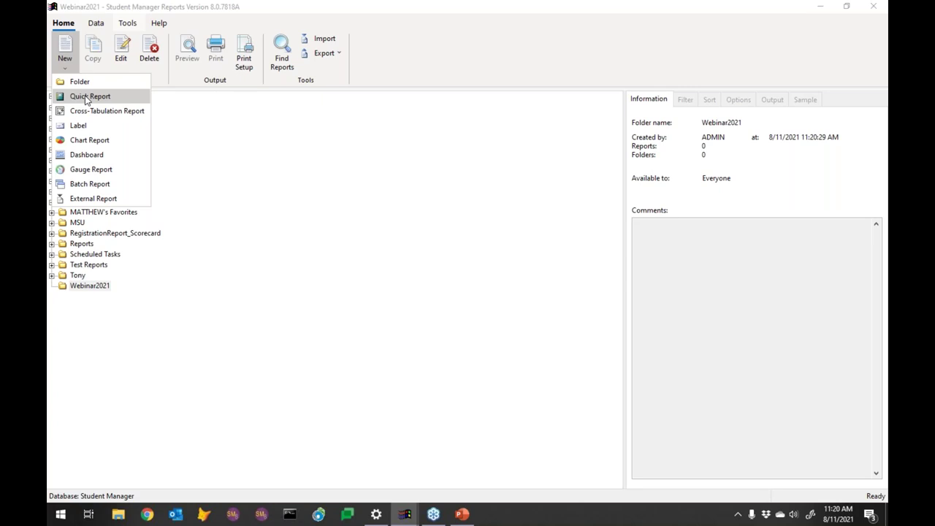
Step: Start a Quick Report named 'Instructor Listing' in Webinar2021 and enter a comment
click(87, 97)
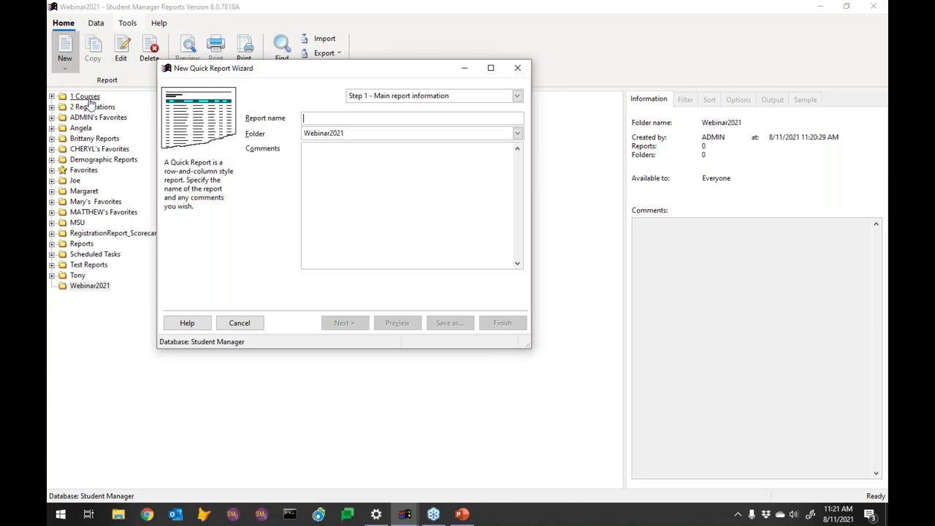
text(In)
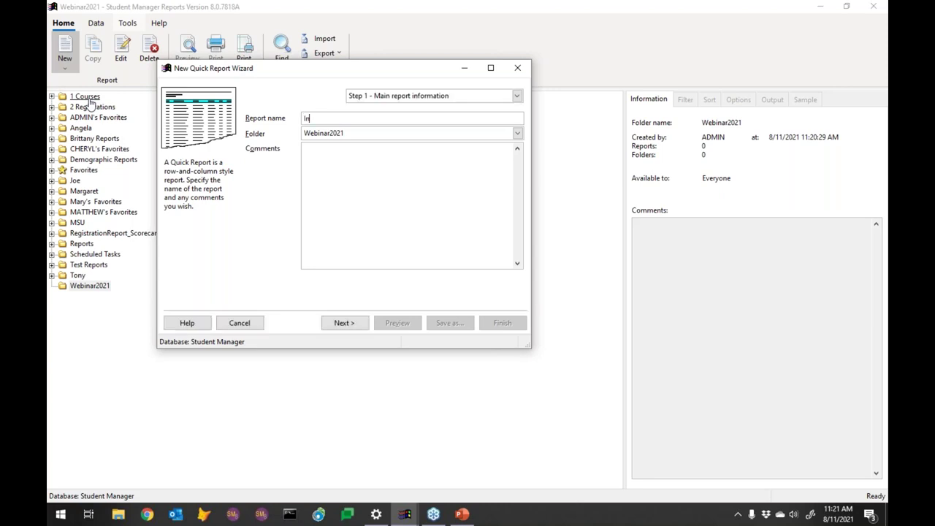
text(structor Listing)
click(357, 160)
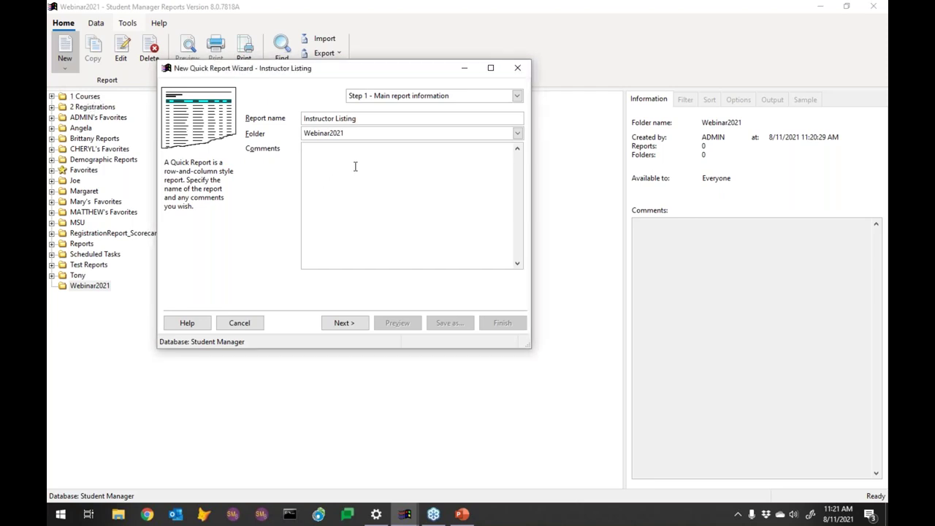
text(kojjkalsjf)
Step: Advance the Instructor Listing wizard to Step 2, Data selection, and open the Table list
click(349, 325)
click(343, 323)
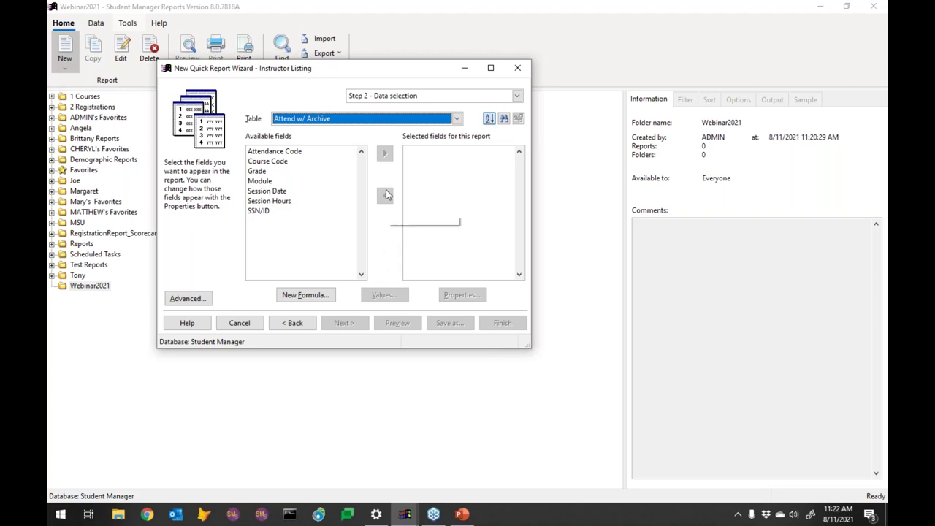
click(379, 122)
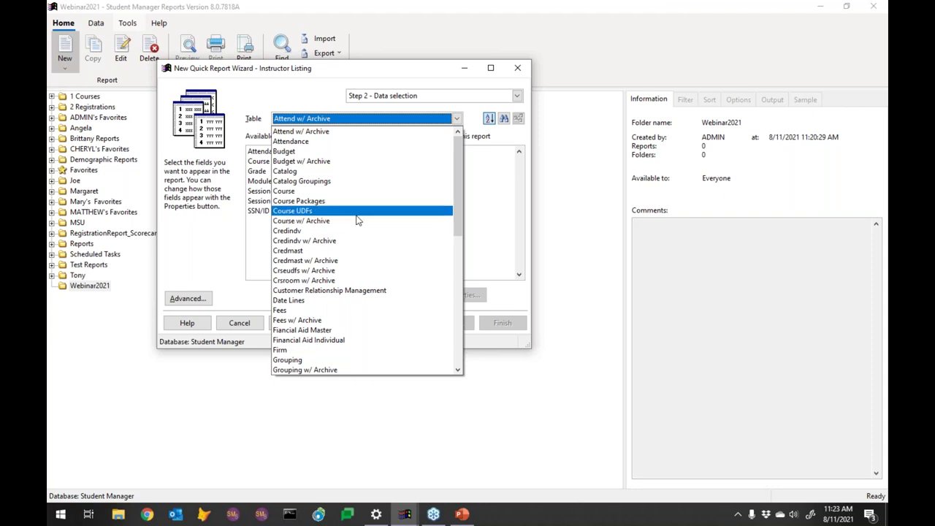
Step: Switch the data source to the Instructor table and add First Name to the fields
click(457, 296)
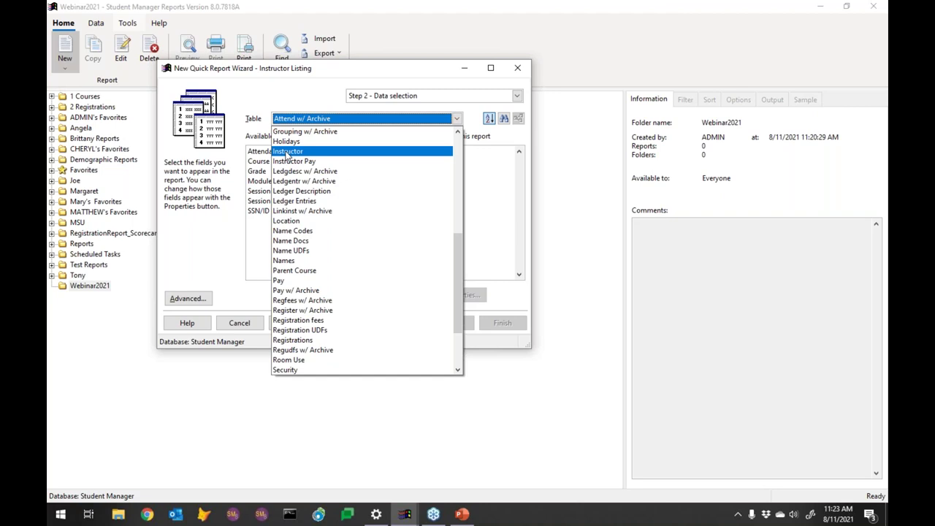
click(287, 152)
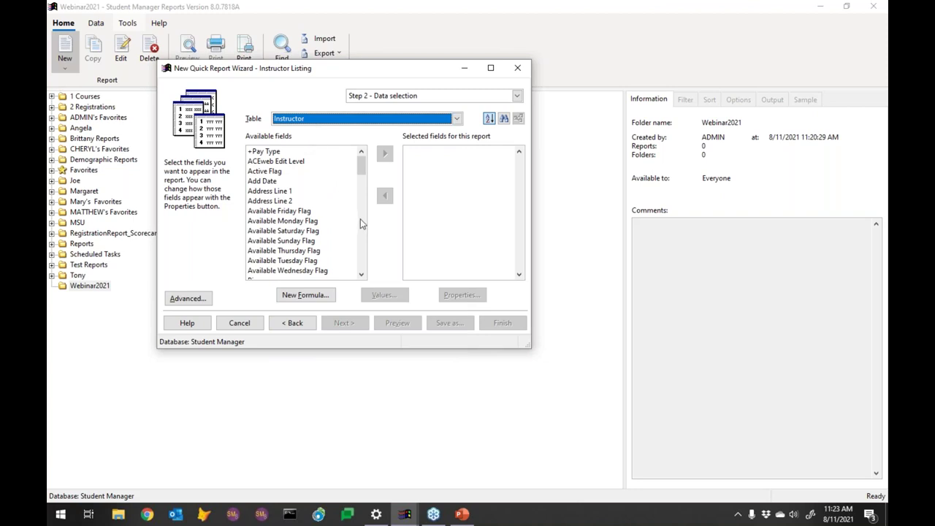
click(363, 197)
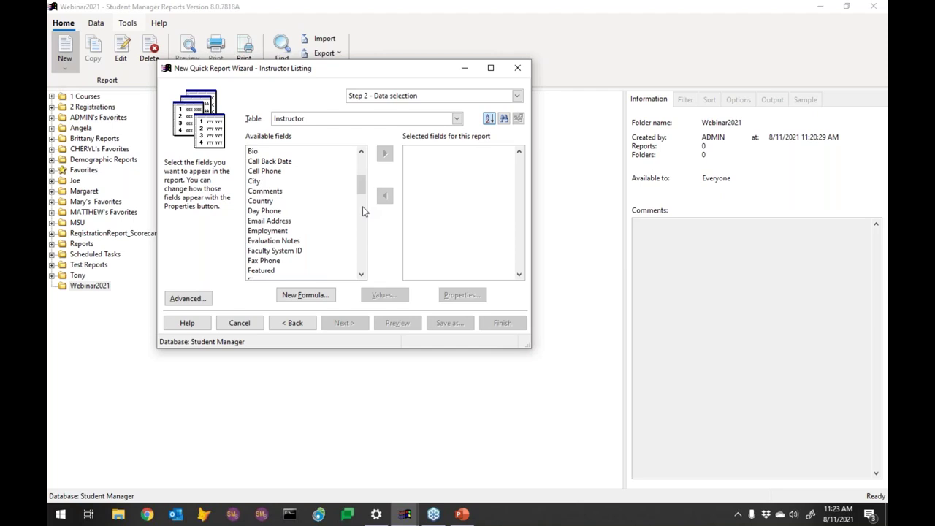
click(363, 211)
double_click(271, 173)
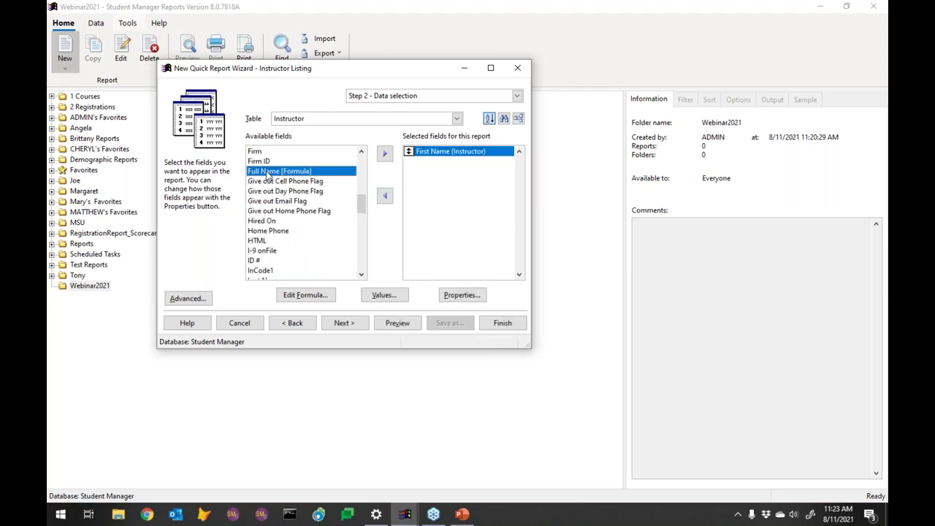
Step: Add Last Name and Email Address to the selected fields
click(362, 234)
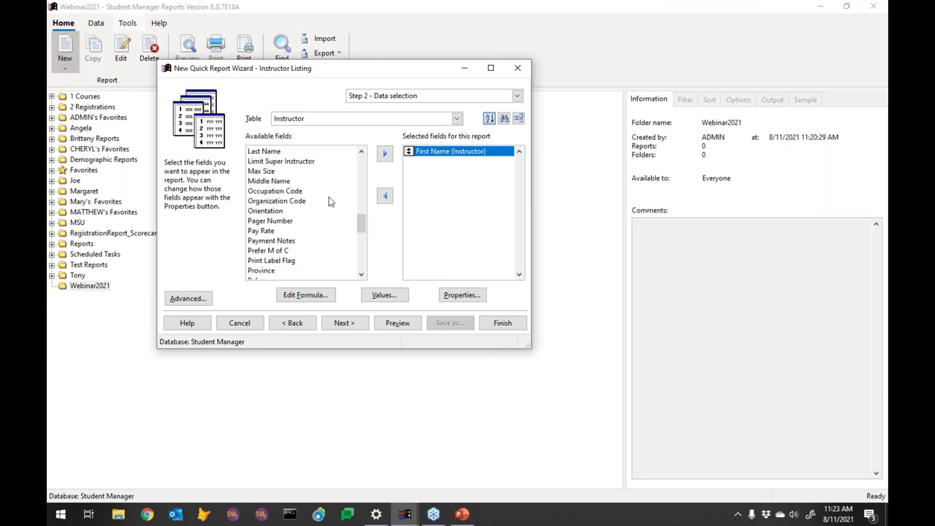
click(266, 152)
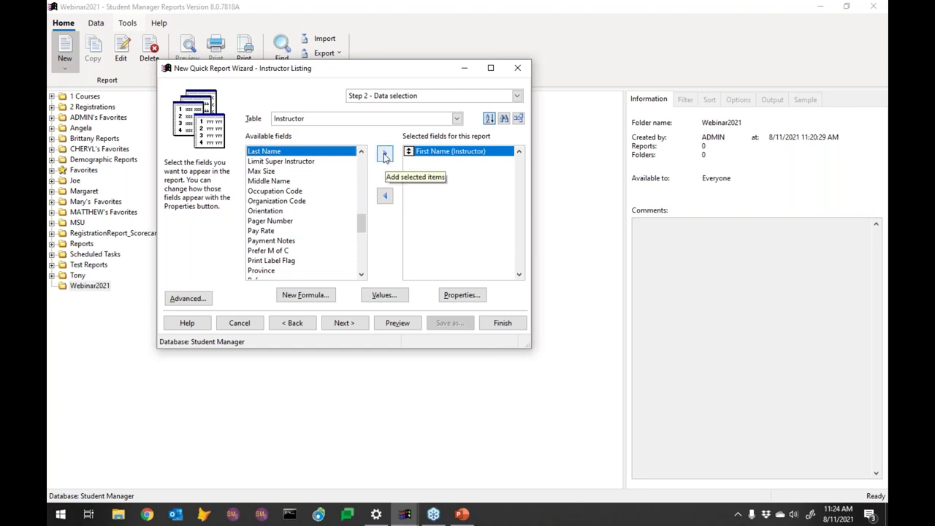
click(387, 158)
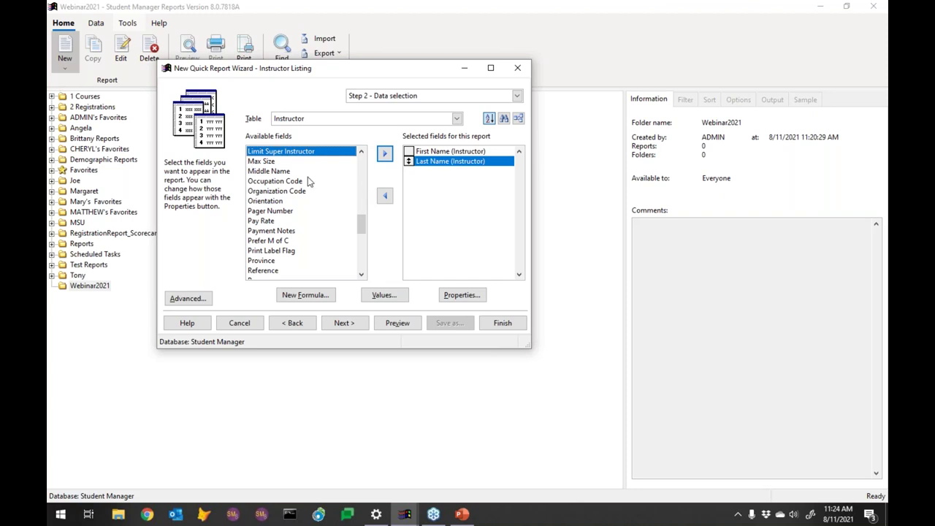
click(361, 190)
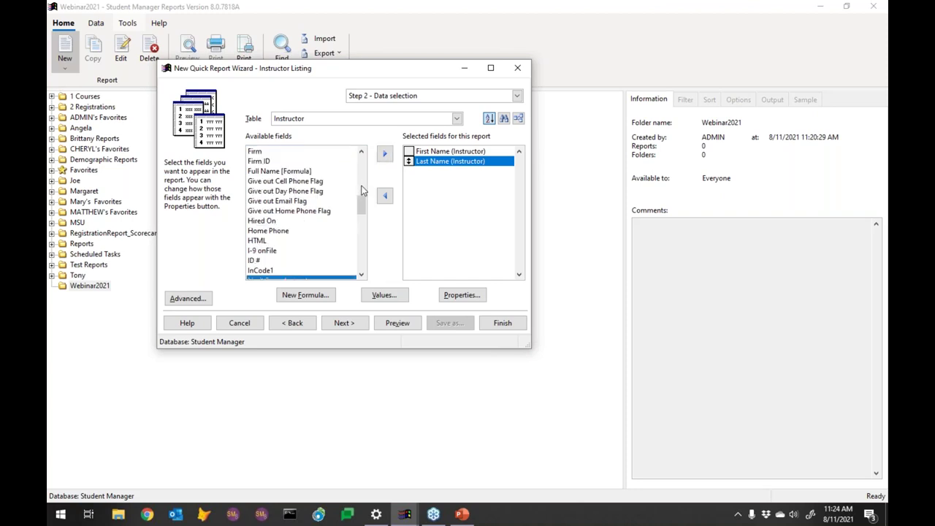
click(361, 190)
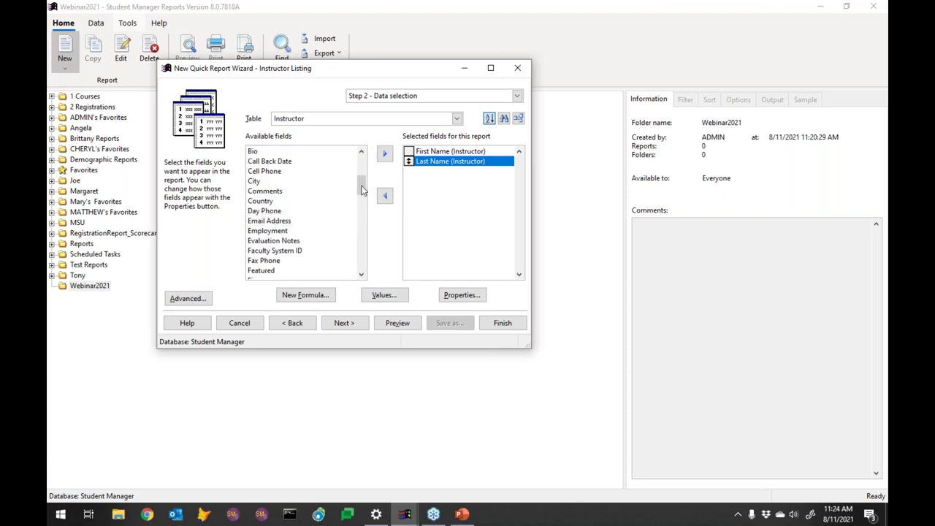
click(257, 221)
drag(347, 228, 441, 193)
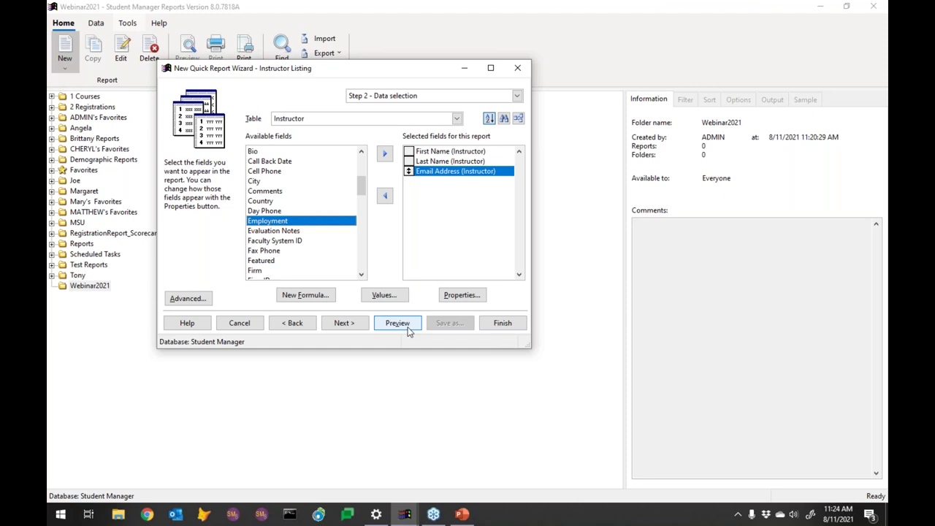
click(409, 330)
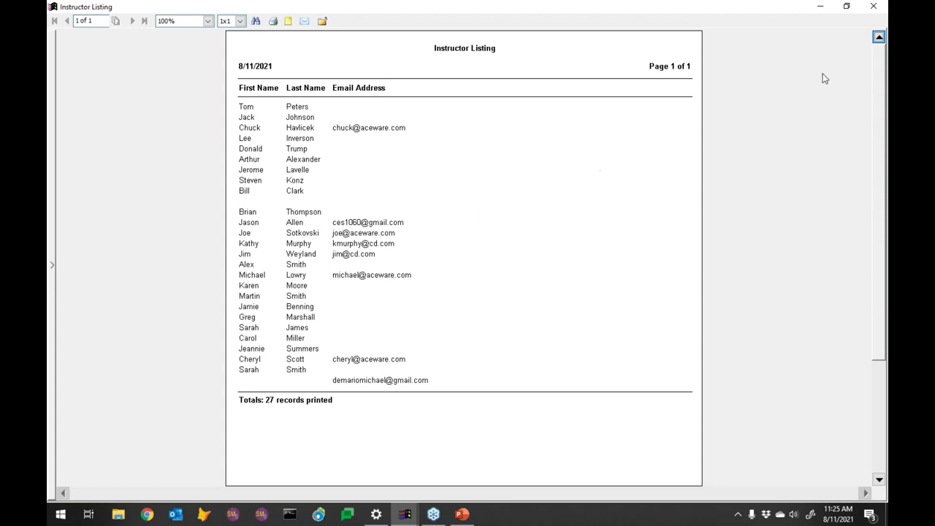
click(873, 9)
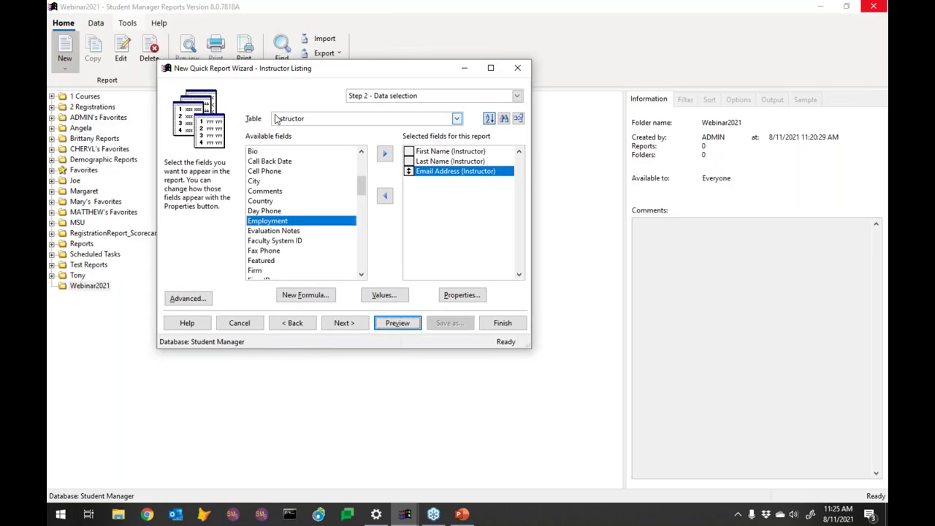
click(392, 321)
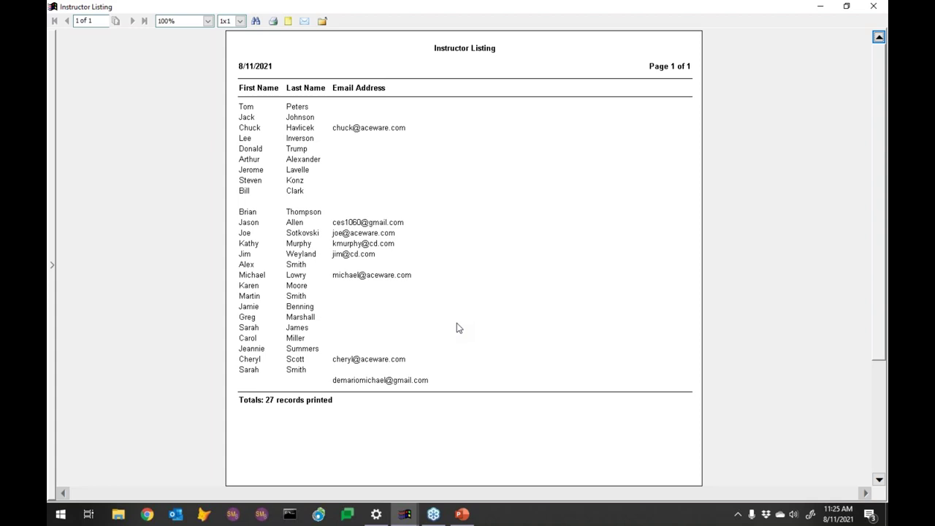
key(Escape)
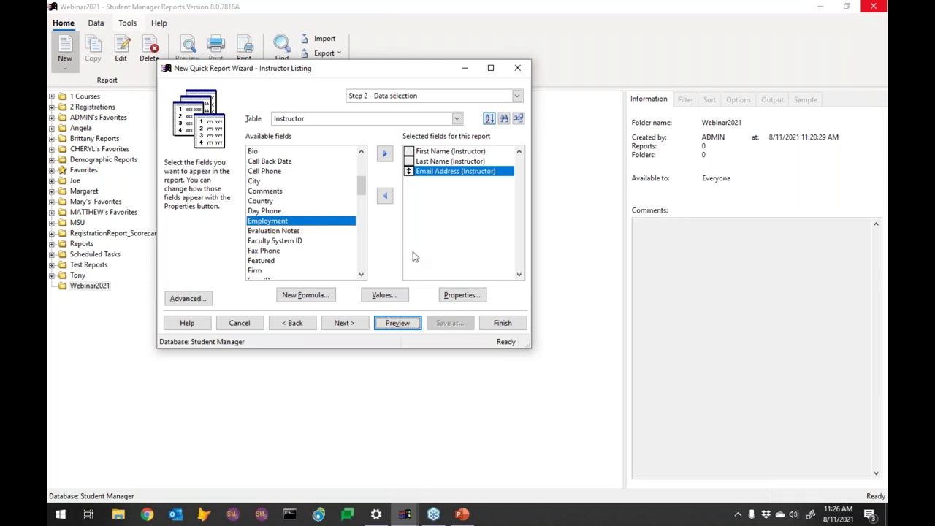
click(421, 119)
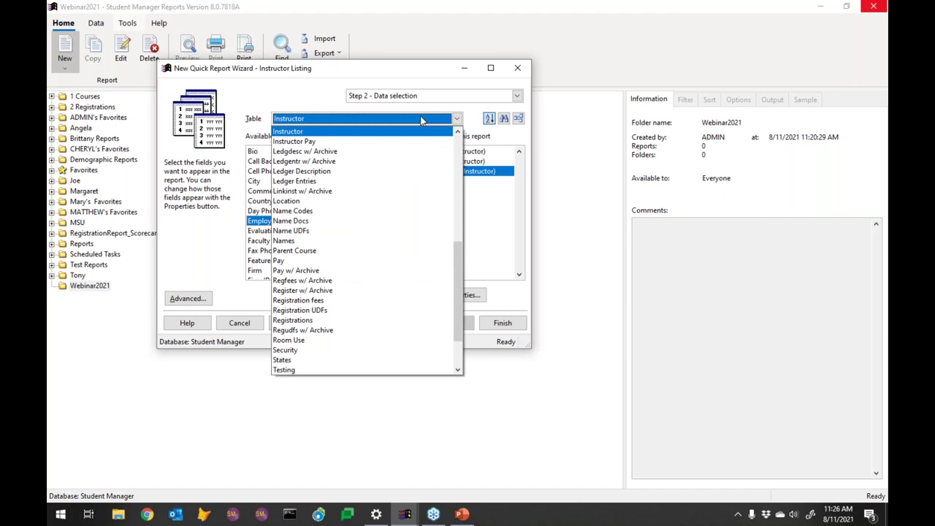
Step: Switch the table to Course and add Course Code to the selected fields
click(457, 154)
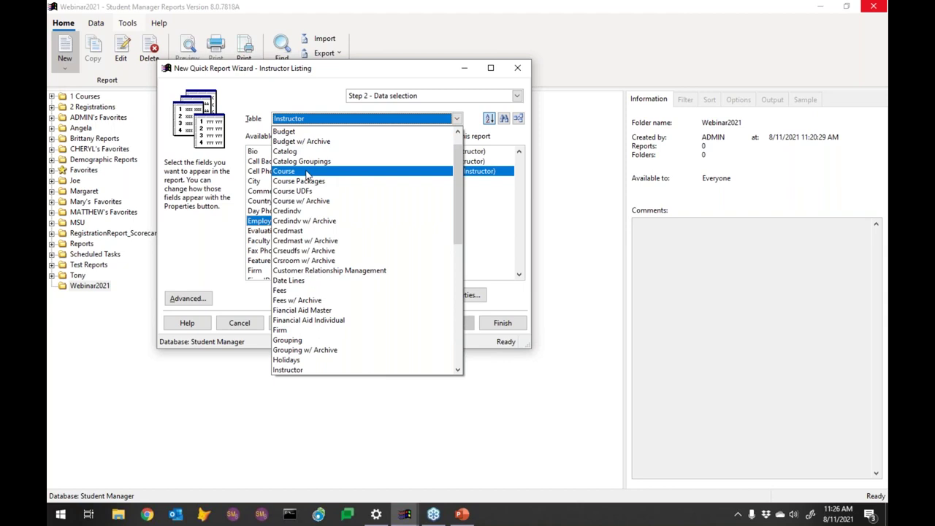
click(308, 173)
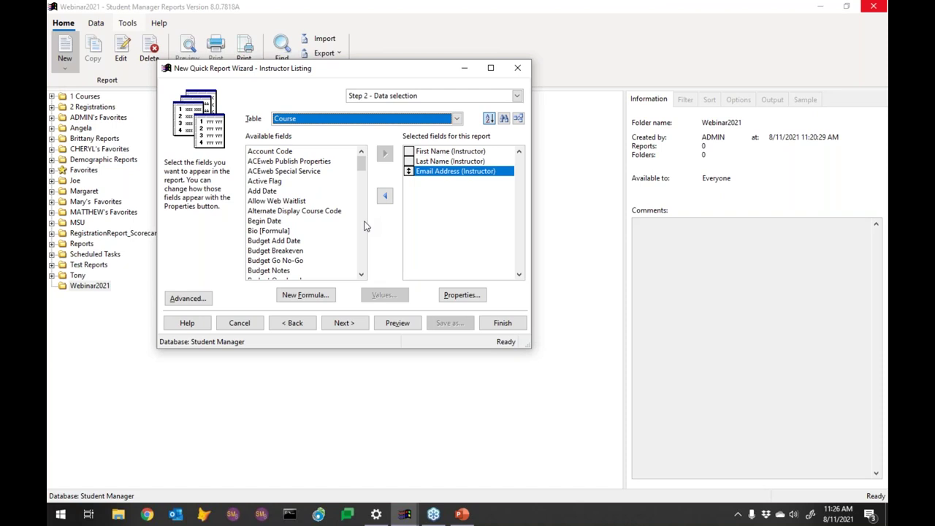
click(364, 228)
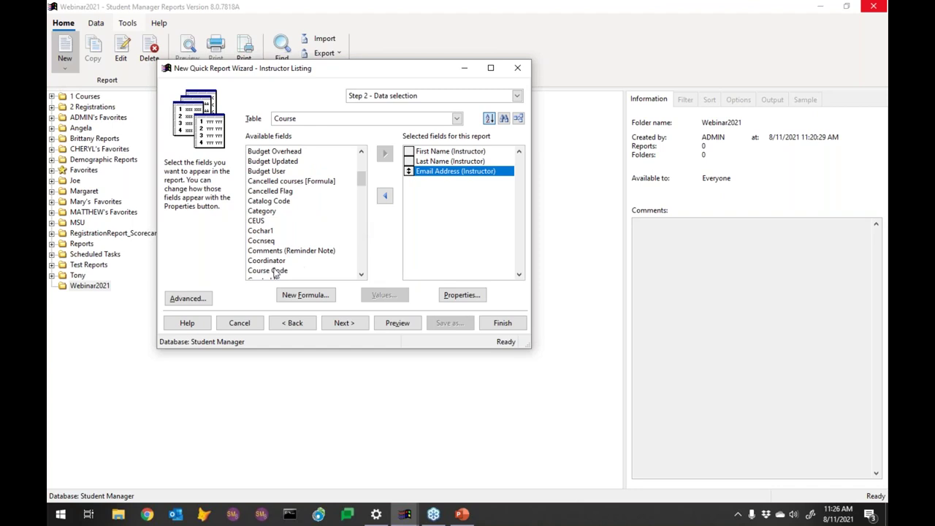
double_click(275, 270)
Step: Add the course Title field and preview the report
click(364, 250)
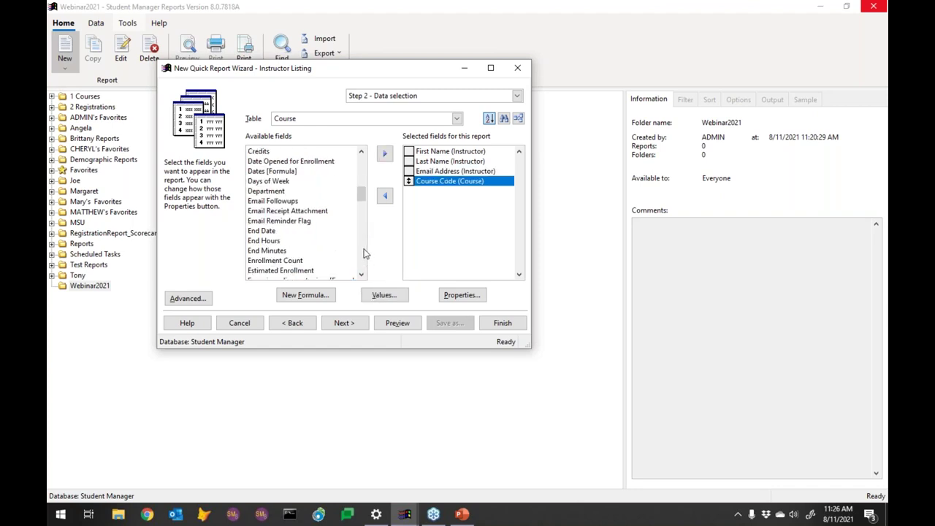
click(364, 253)
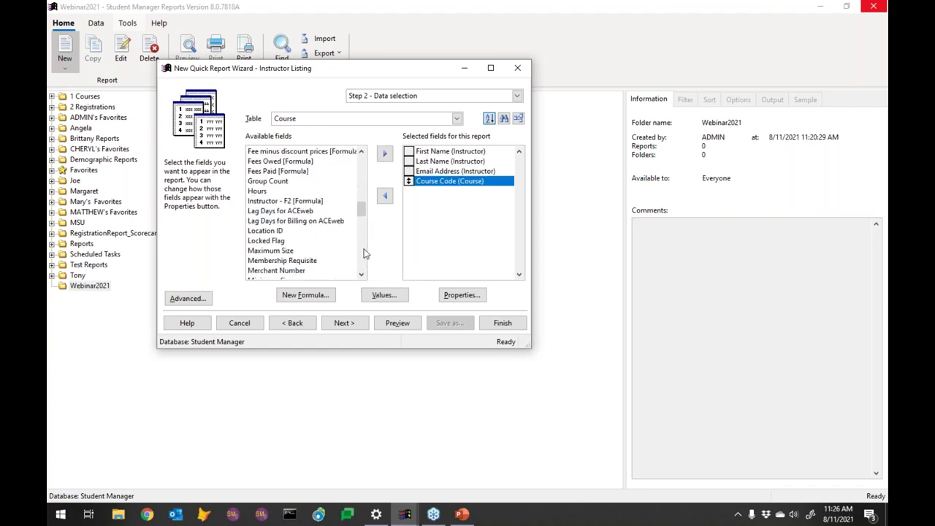
click(364, 253)
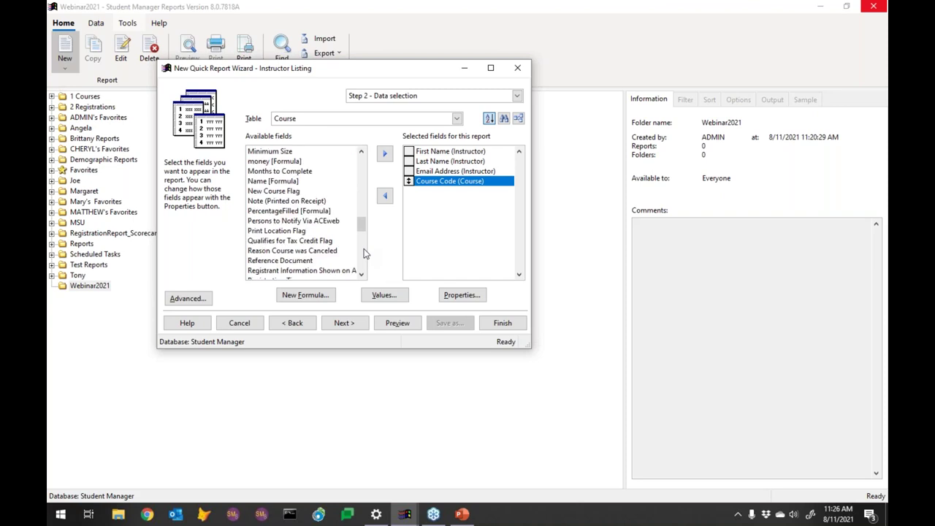
click(364, 253)
click(364, 253)
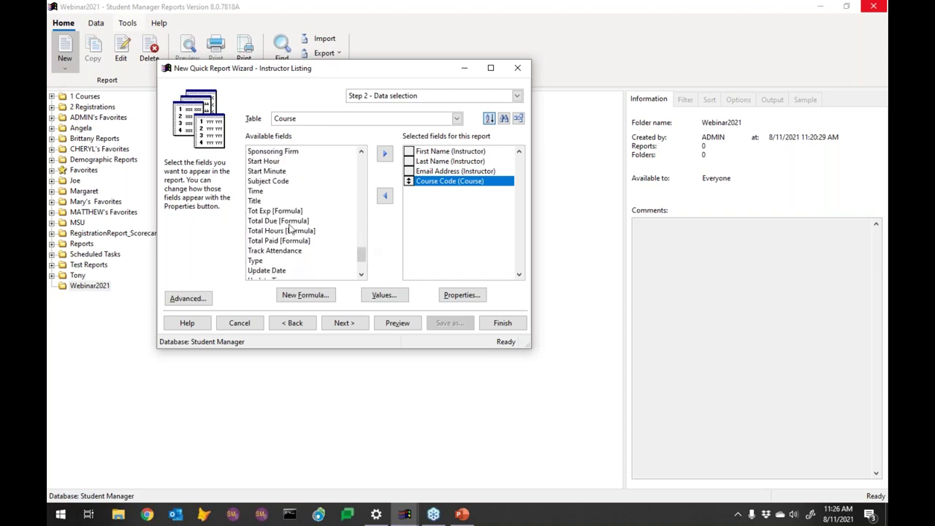
double_click(253, 201)
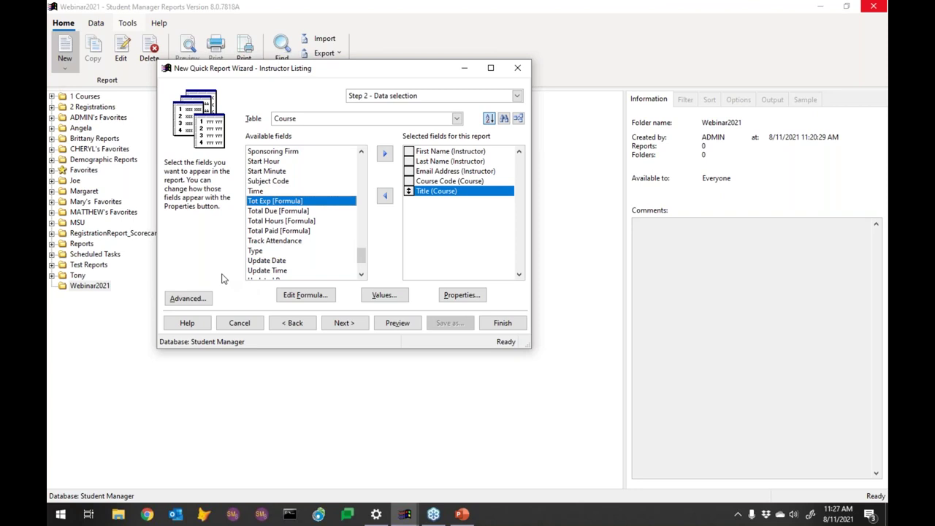
click(401, 326)
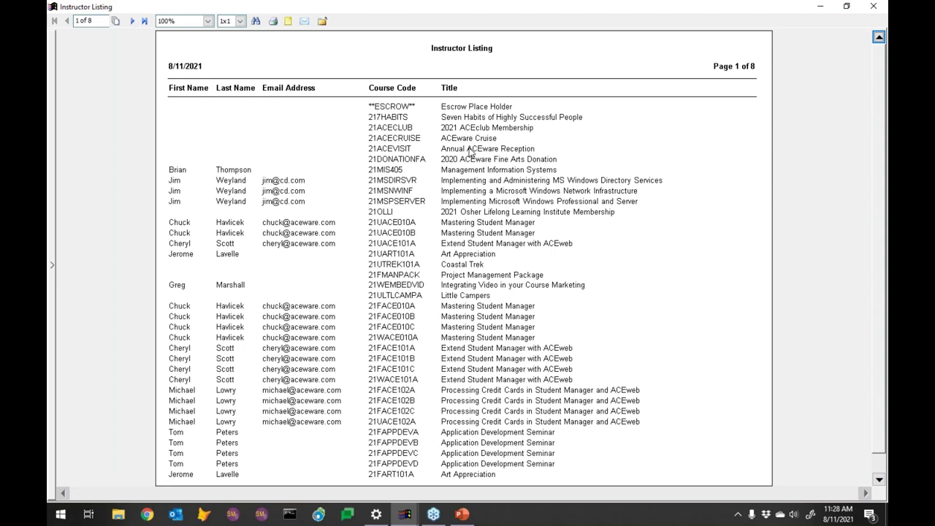
Step: Close the eight-page Instructor Listing preview to return to Data selection
key(alt+F4)
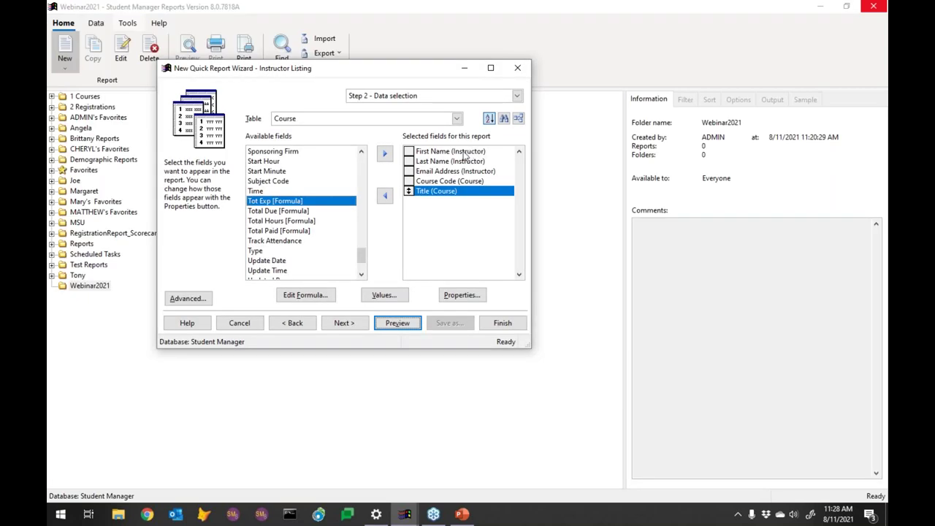
Step: Select Last Name (Instructor) in the Selected fields list
click(451, 162)
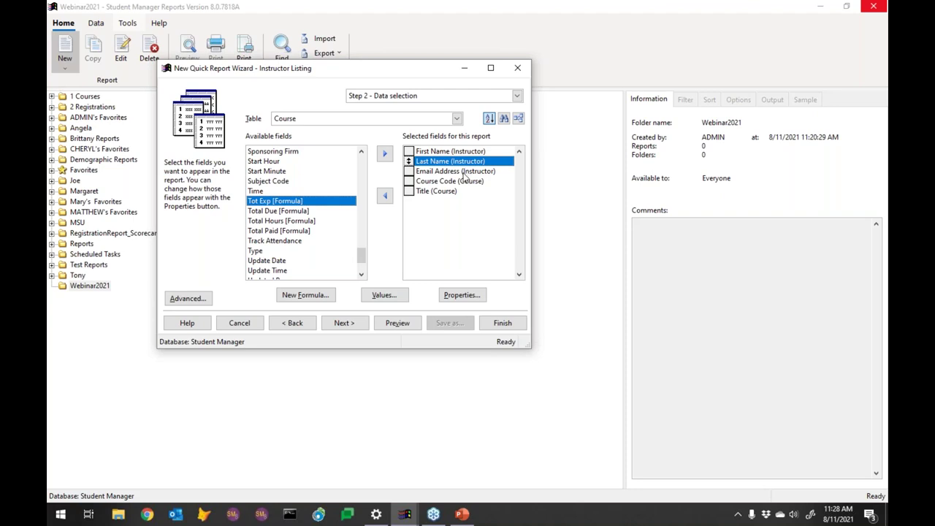
click(465, 172)
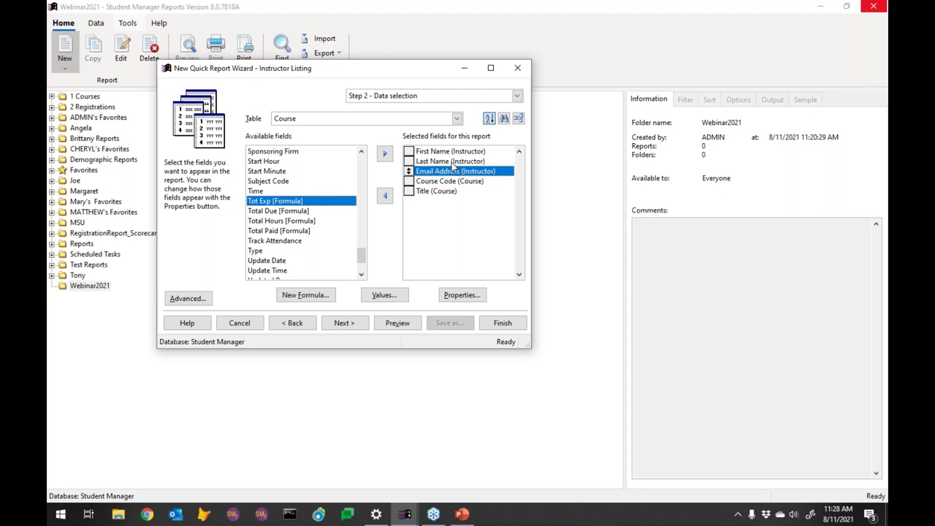
click(452, 162)
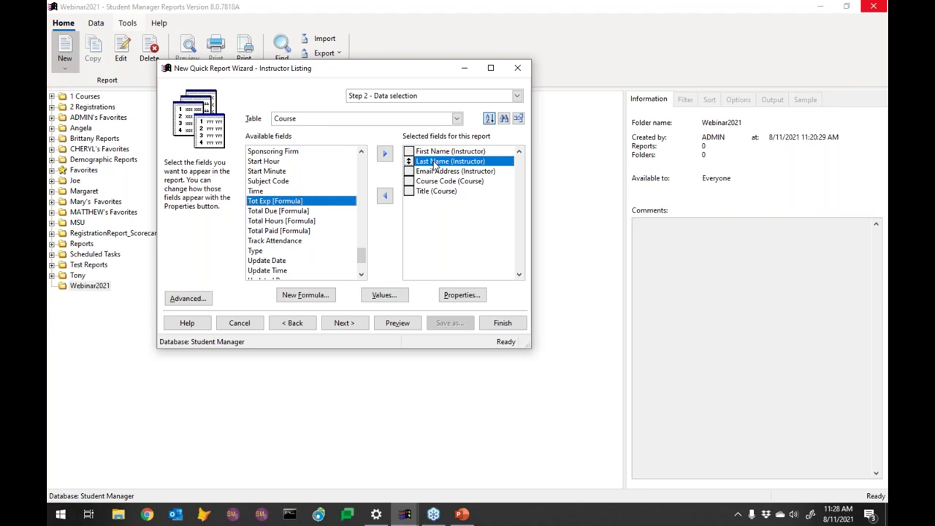
Step: Turn on Group on this field and Show count in group footer for Last Name (Instructor)
click(463, 295)
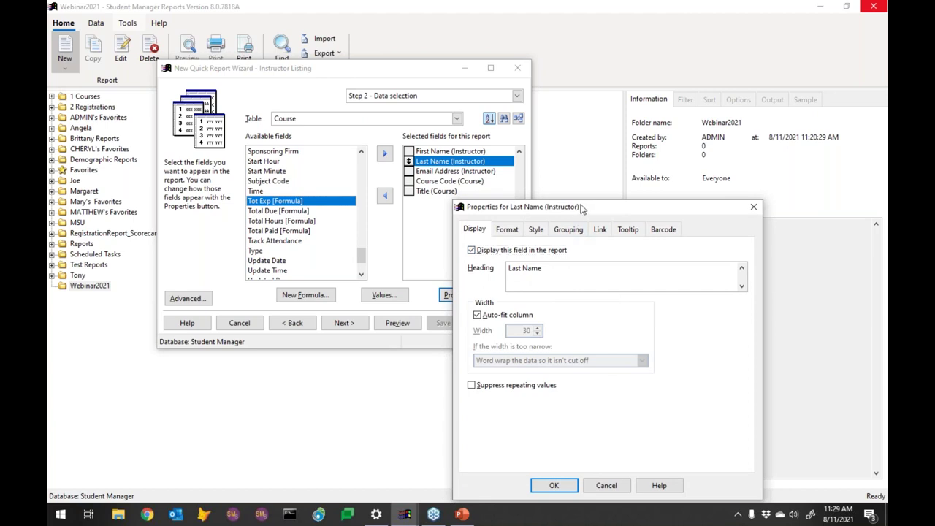
drag(585, 207, 671, 183)
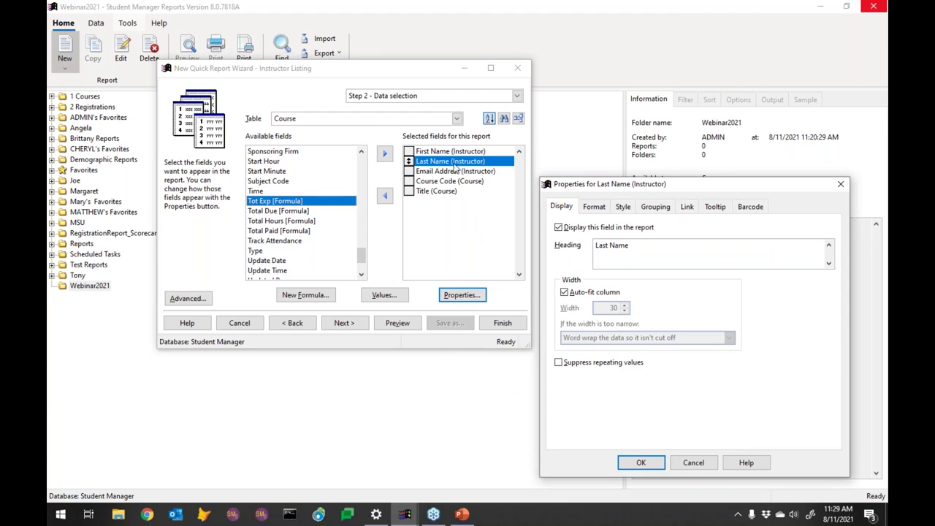
click(656, 208)
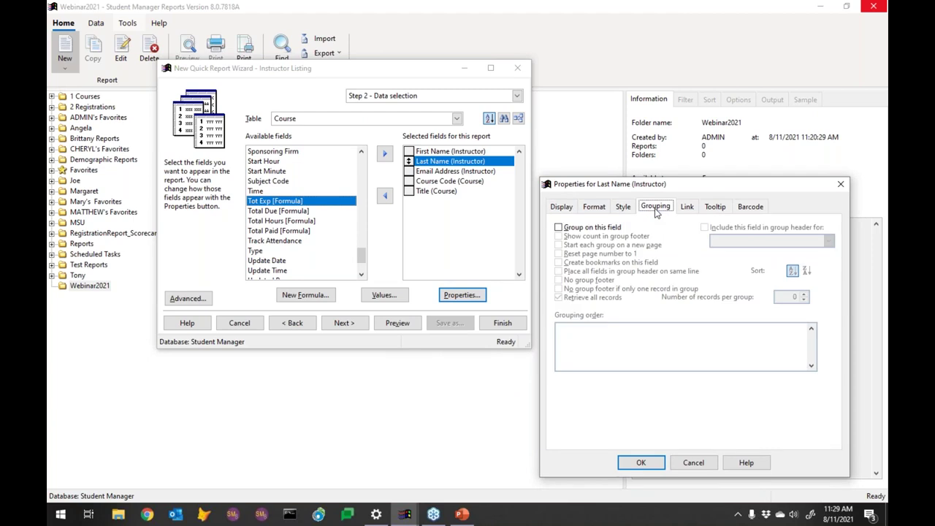
click(559, 228)
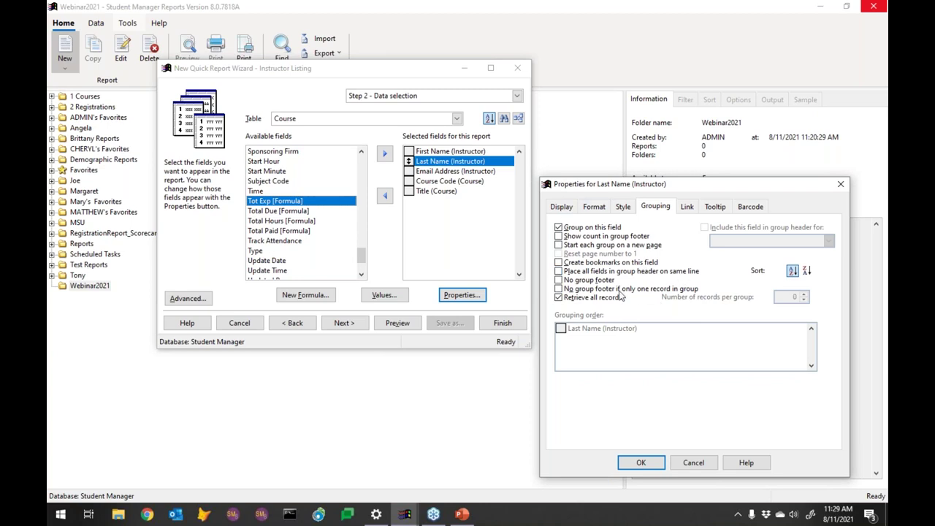
click(558, 237)
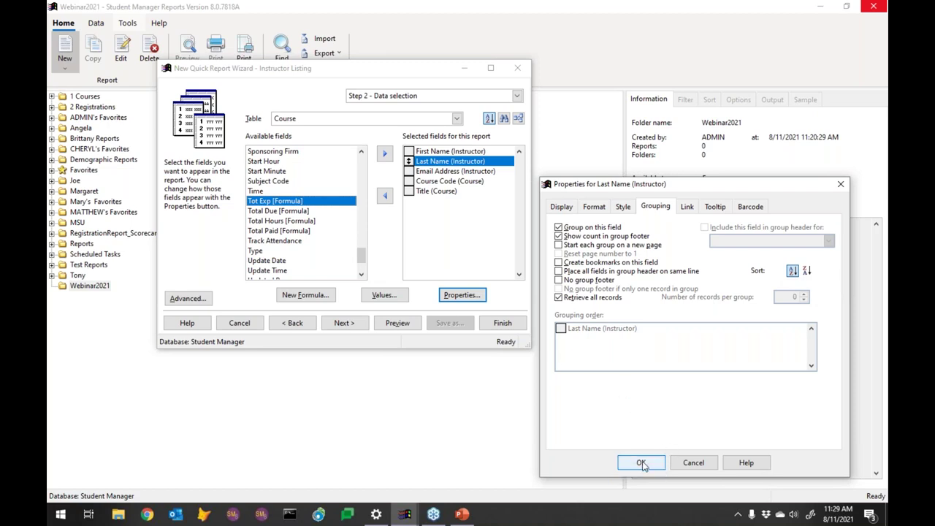
click(642, 463)
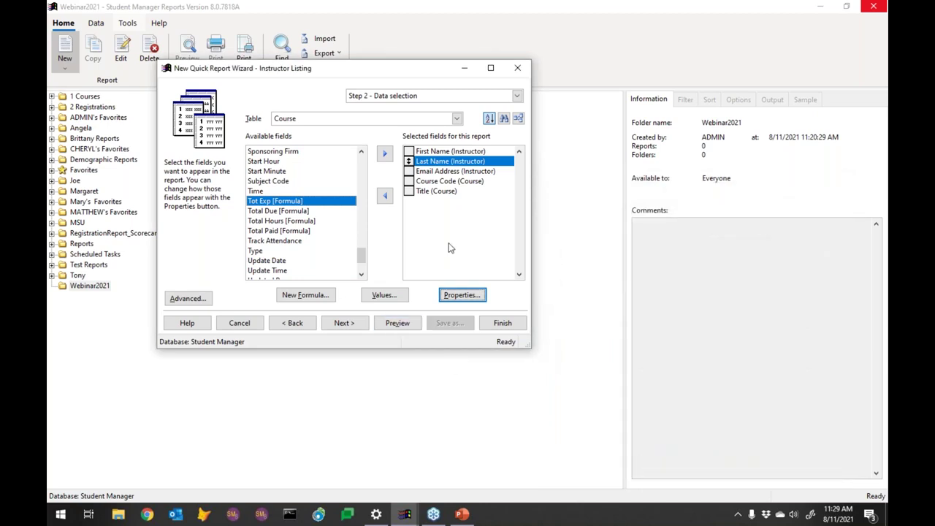
Step: Include First Name in the Last Name (Instructor) group header
mouse_move(440, 167)
click(432, 152)
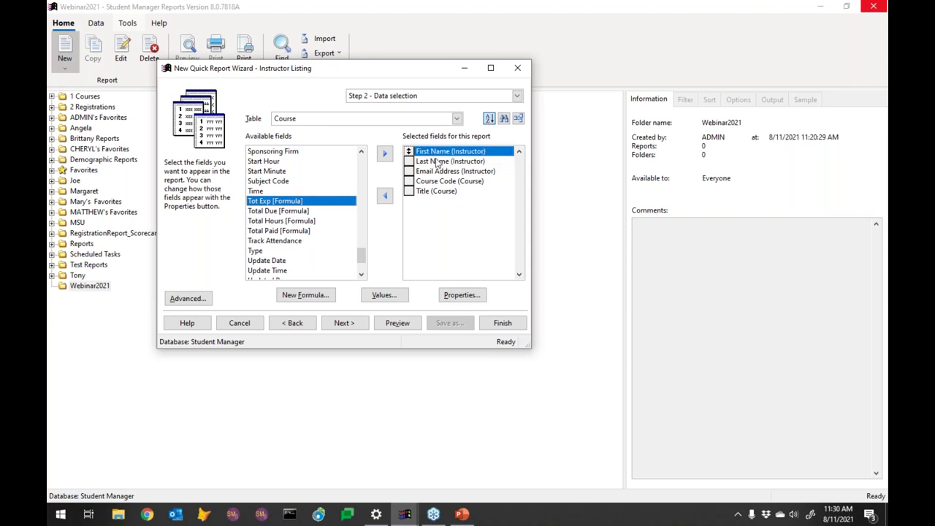
click(461, 296)
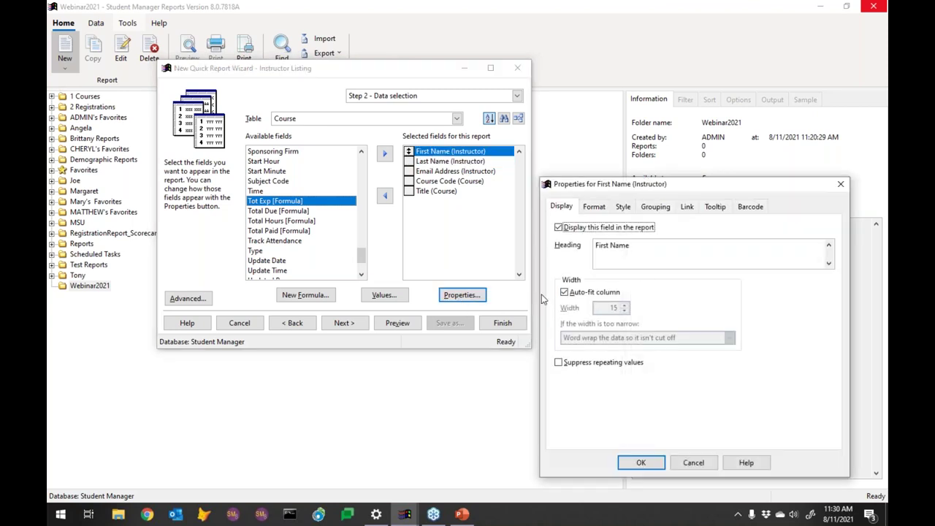
click(655, 207)
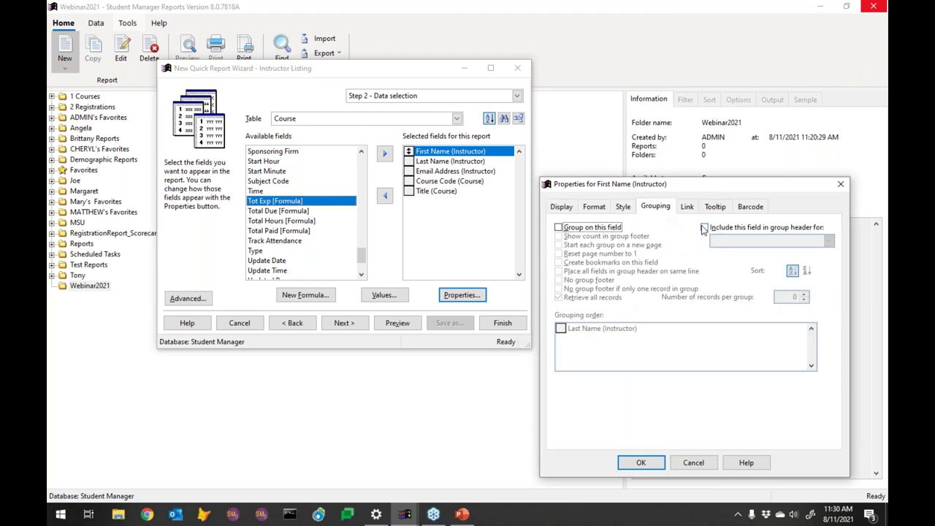
click(708, 229)
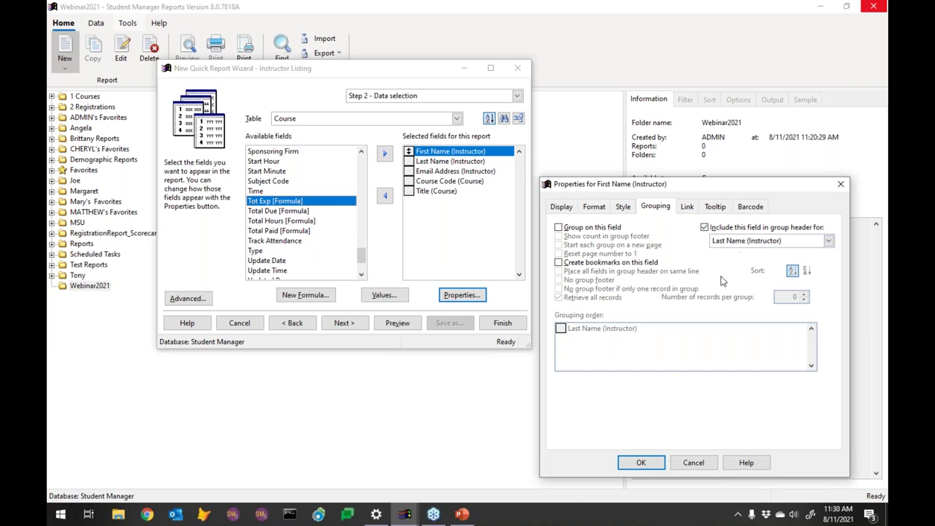
click(642, 464)
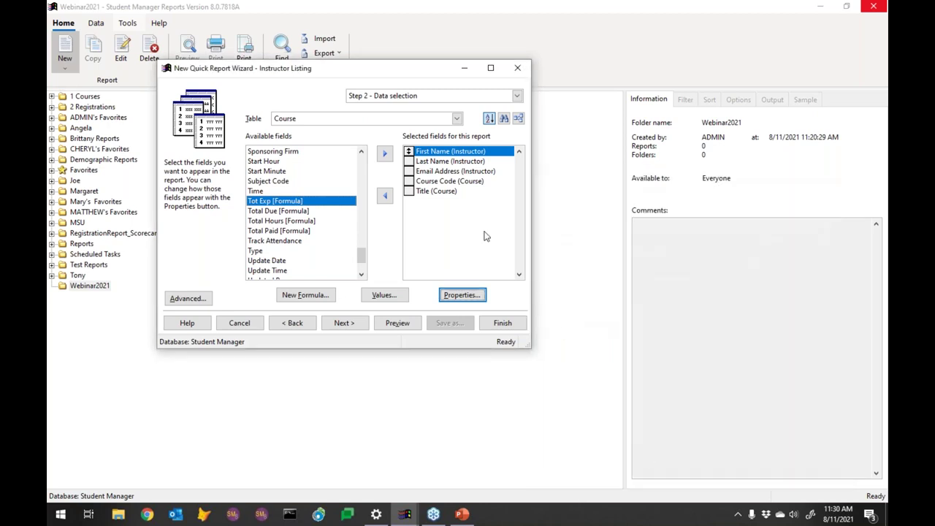
Step: Include Email Address in the Last Name (Instructor) group header
click(440, 172)
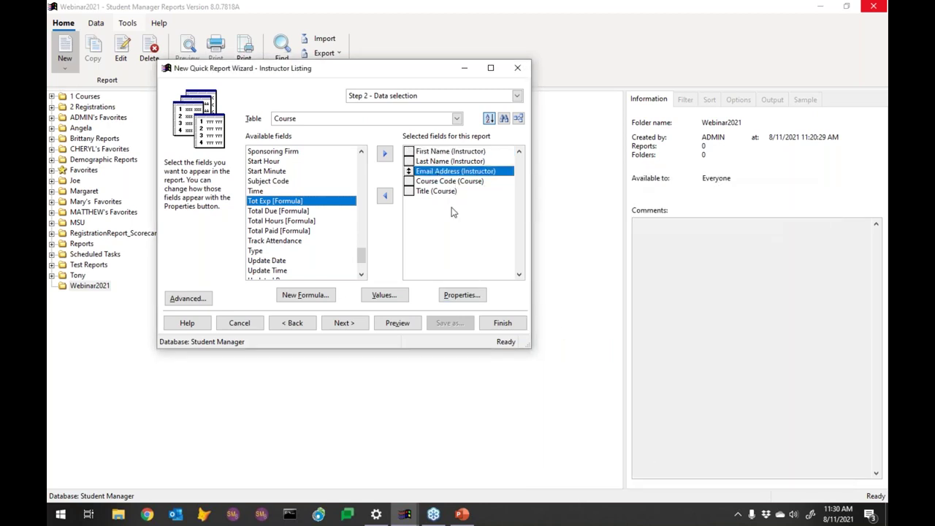
click(460, 298)
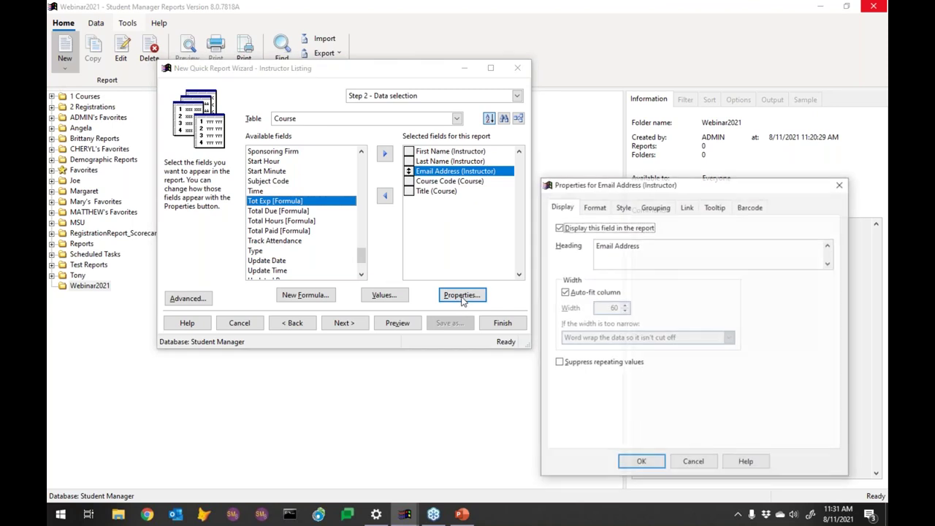
click(655, 206)
click(705, 228)
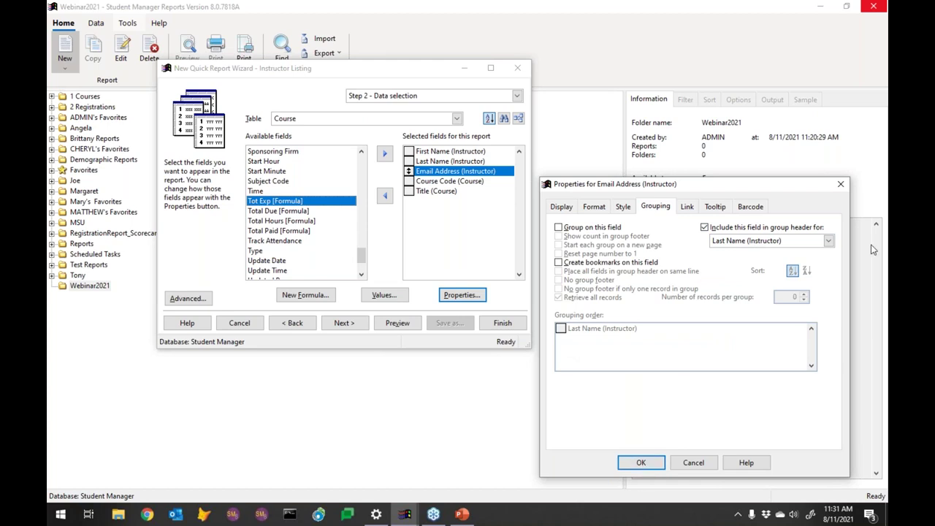
click(642, 463)
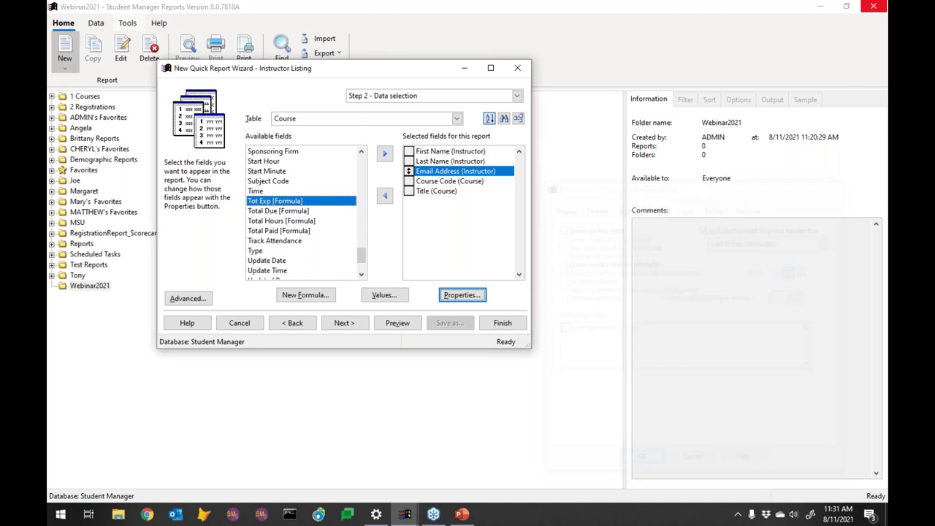
click(407, 325)
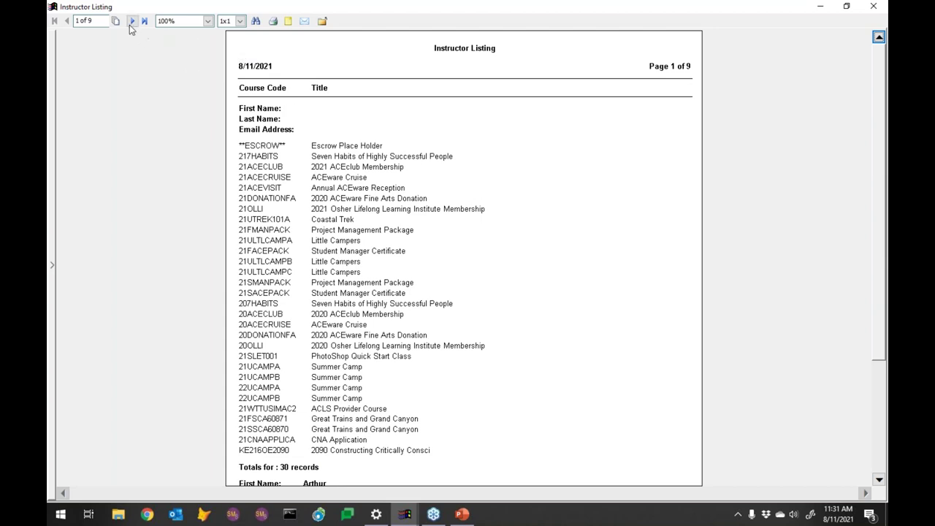
click(131, 22)
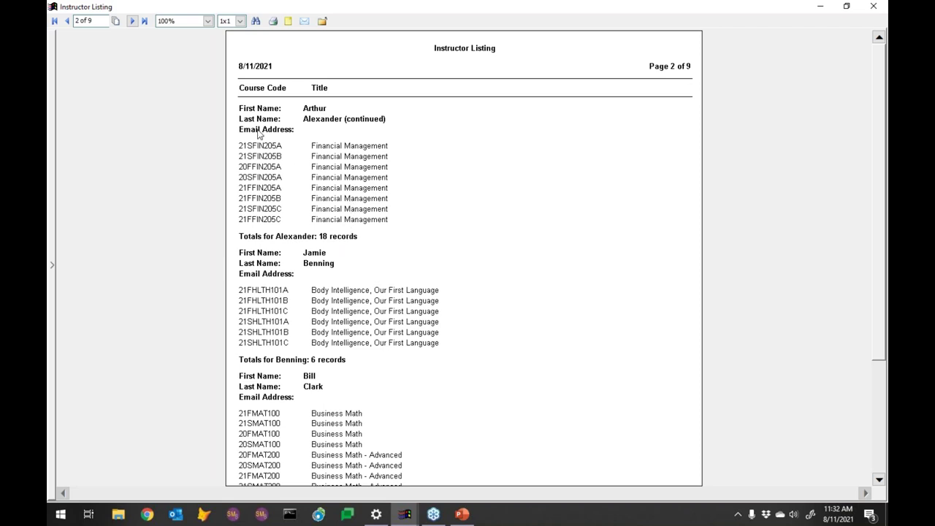
click(133, 22)
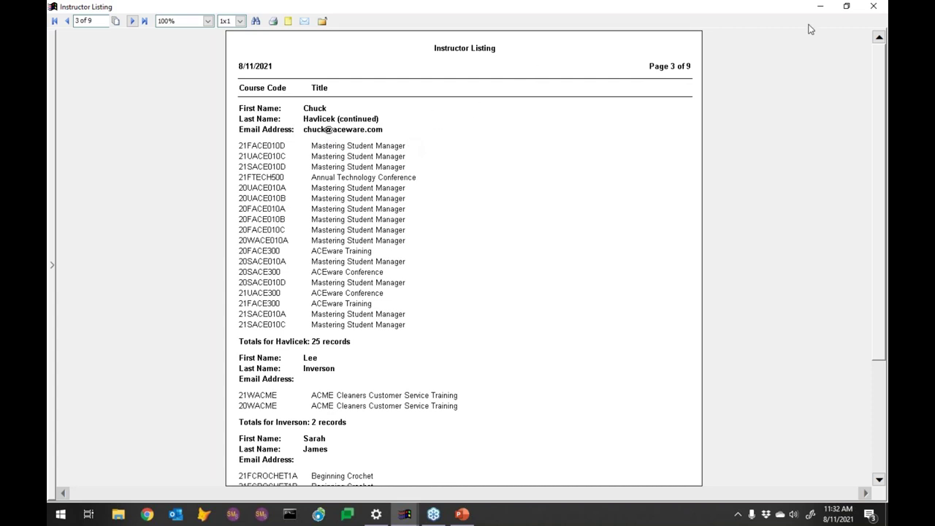
click(875, 8)
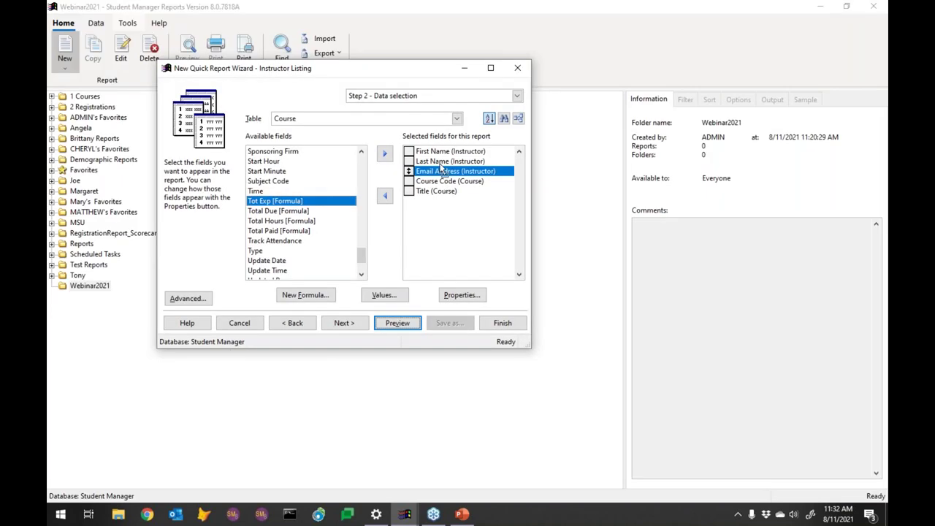
Step: Place all Last Name group header fields on the same line and preview the report
click(444, 162)
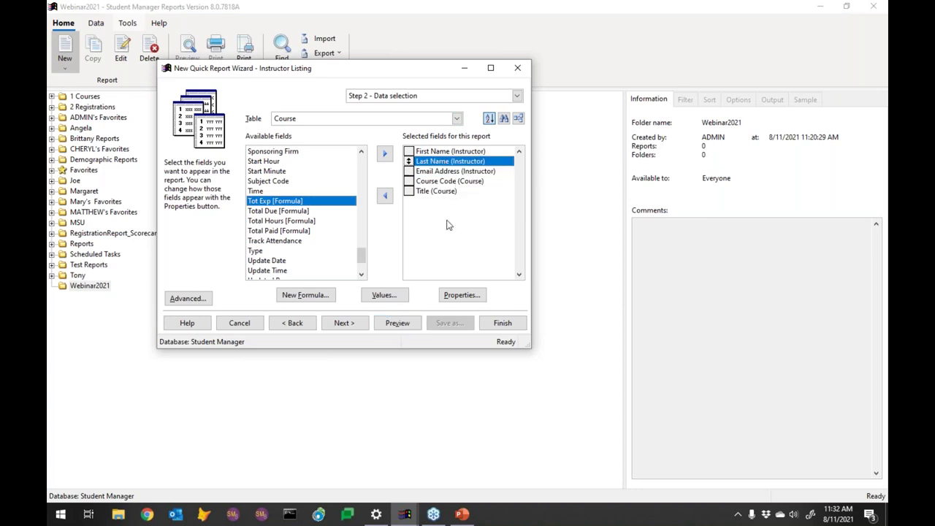
click(466, 295)
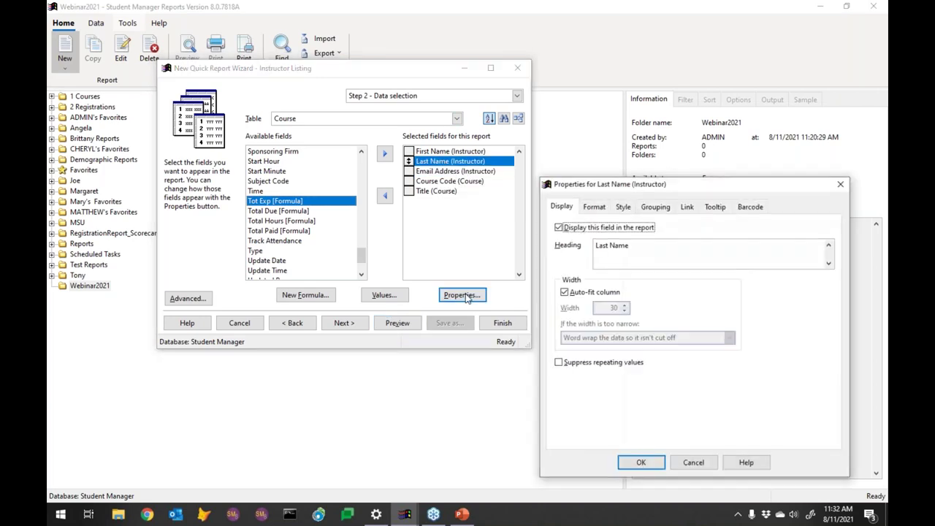
click(655, 207)
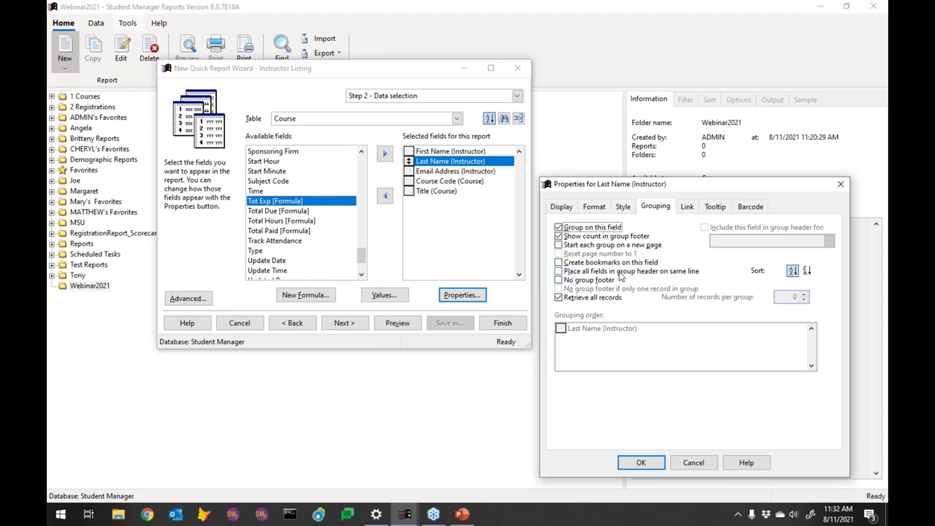
click(574, 274)
click(641, 462)
click(411, 326)
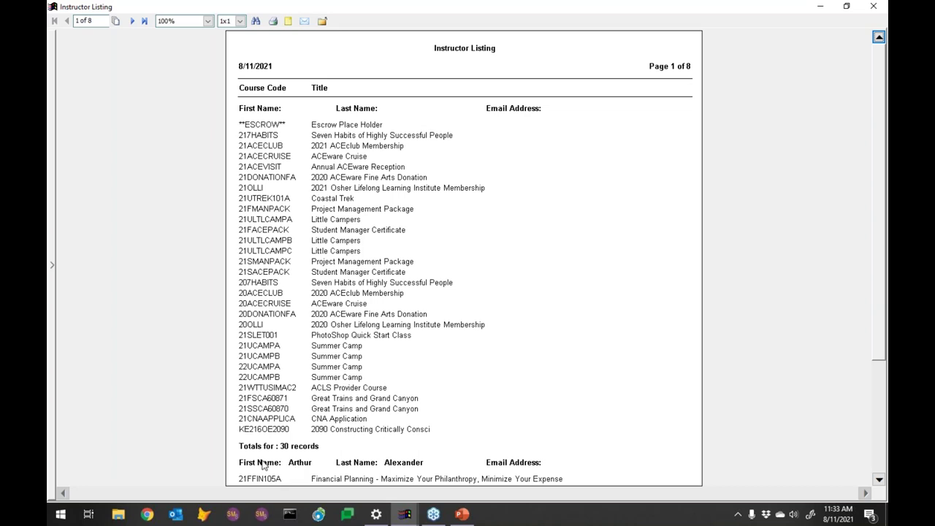
Step: Go to page 2 of 8 in the Instructor Listing preview
click(132, 21)
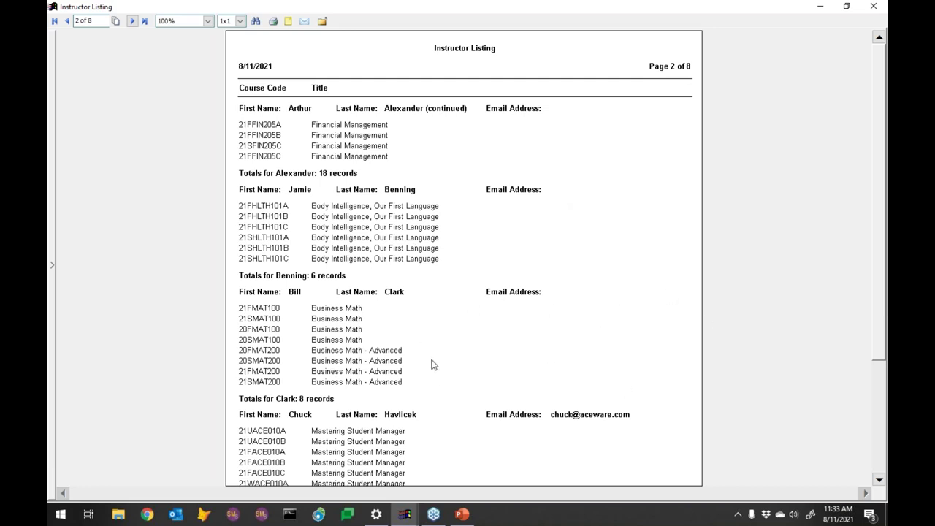
Step: Close the preview and move Last Name (Instructor) back to Available fields
click(875, 7)
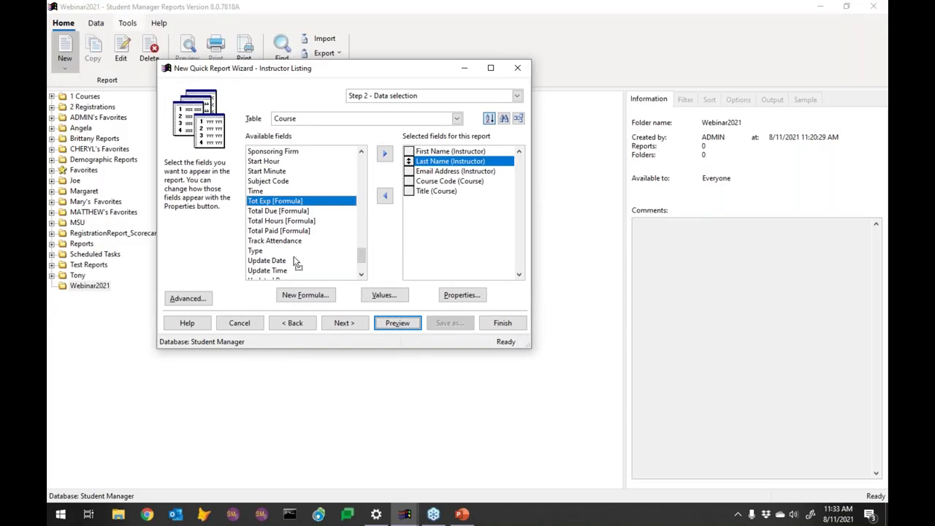
drag(371, 232, 361, 219)
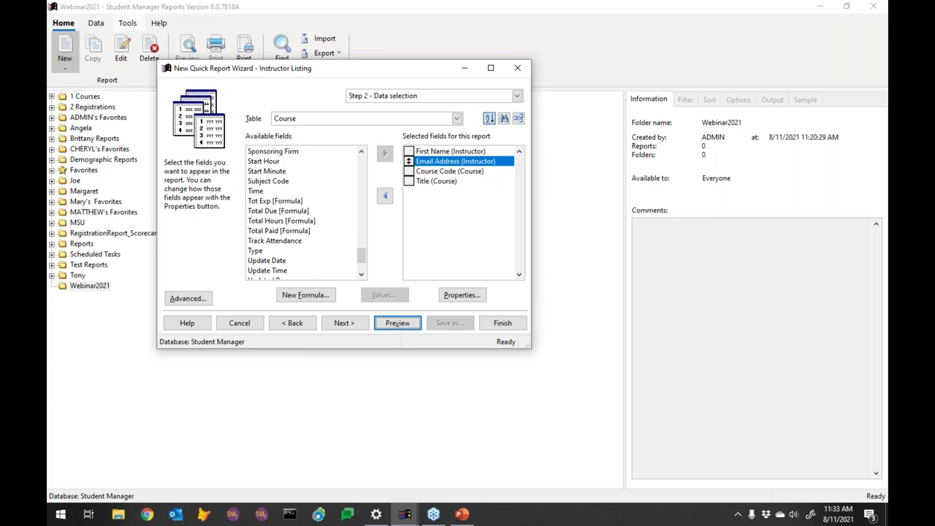
click(361, 220)
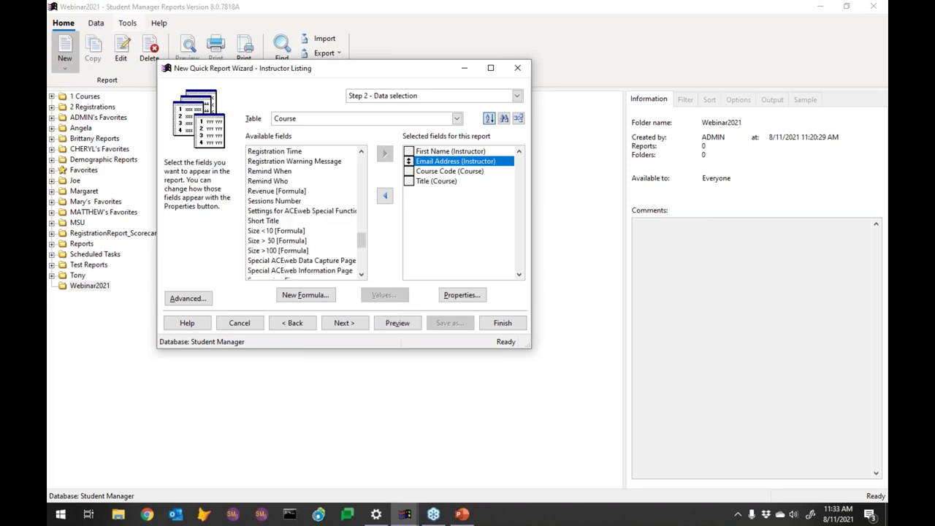
click(361, 220)
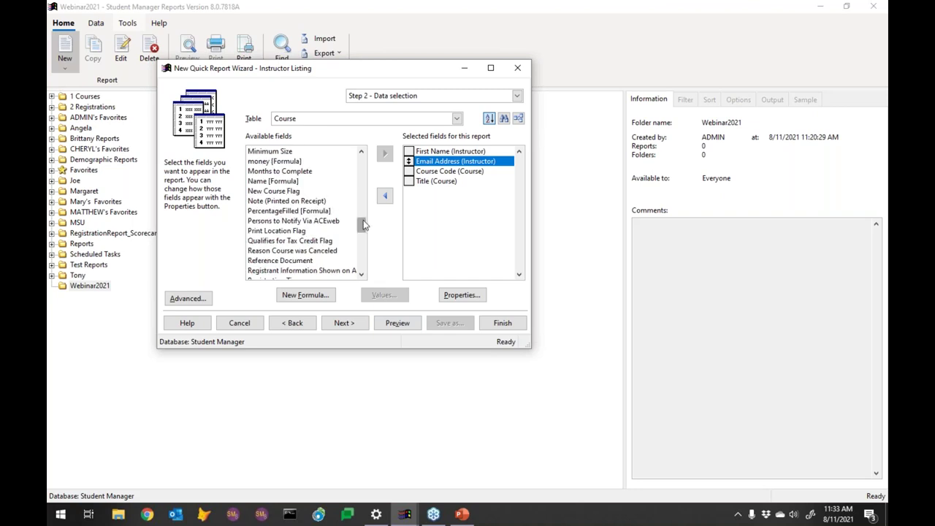
click(361, 216)
click(361, 212)
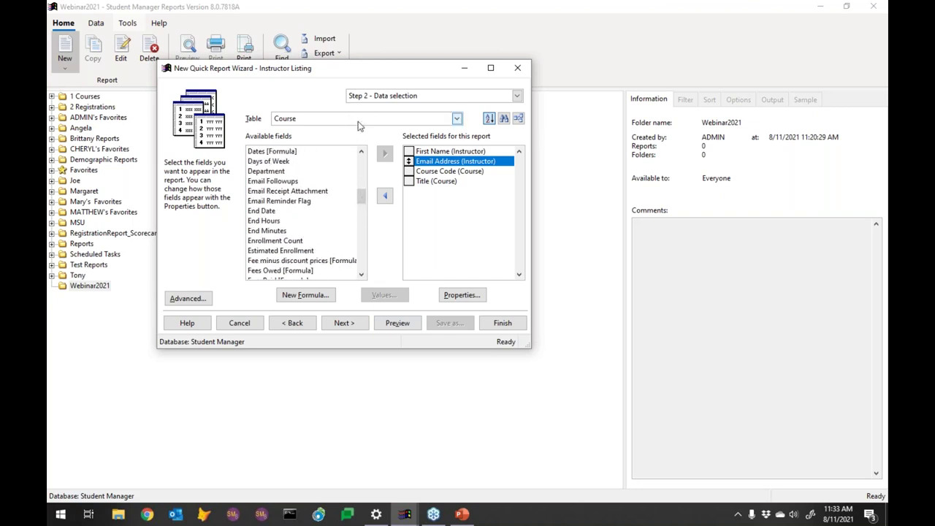
drag(367, 199, 363, 166)
Step: Add the Course table's Begin Date and End Date to the report fields
double_click(259, 180)
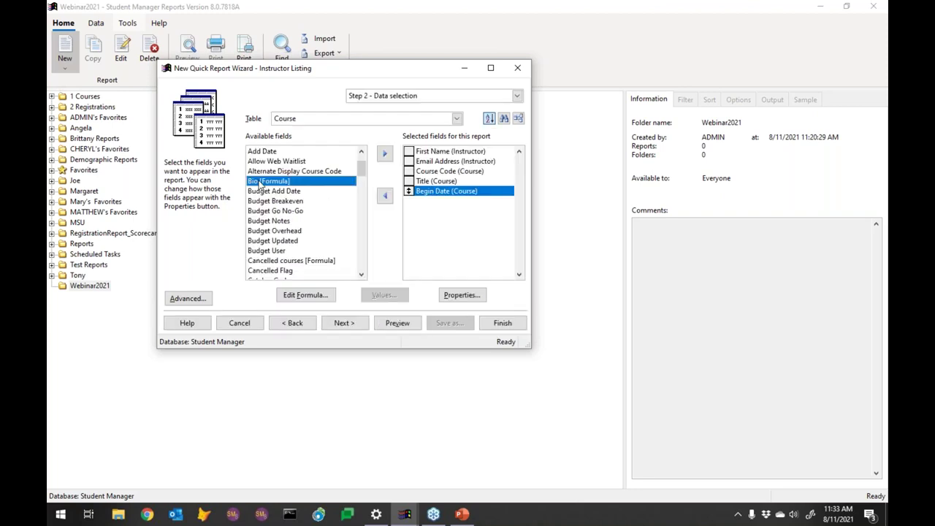
scroll(364, 248, down, 4)
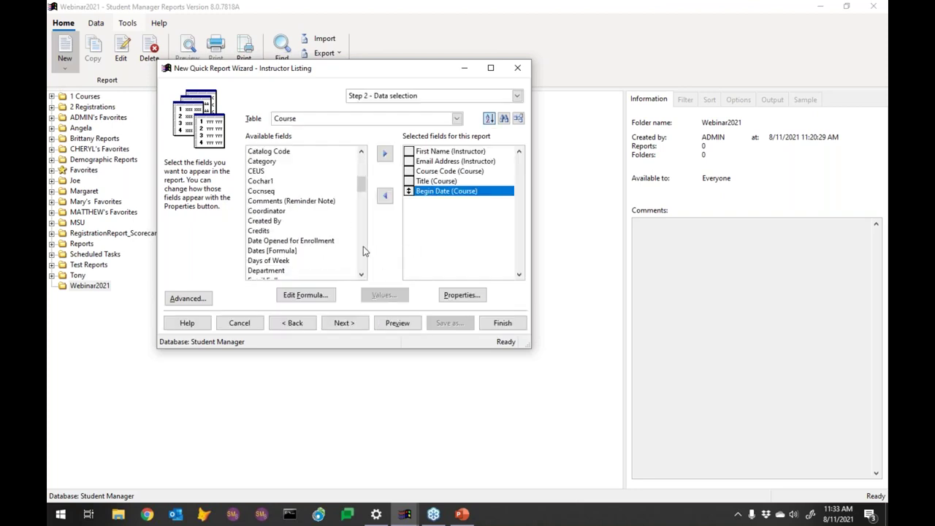
scroll(363, 246, down, 4)
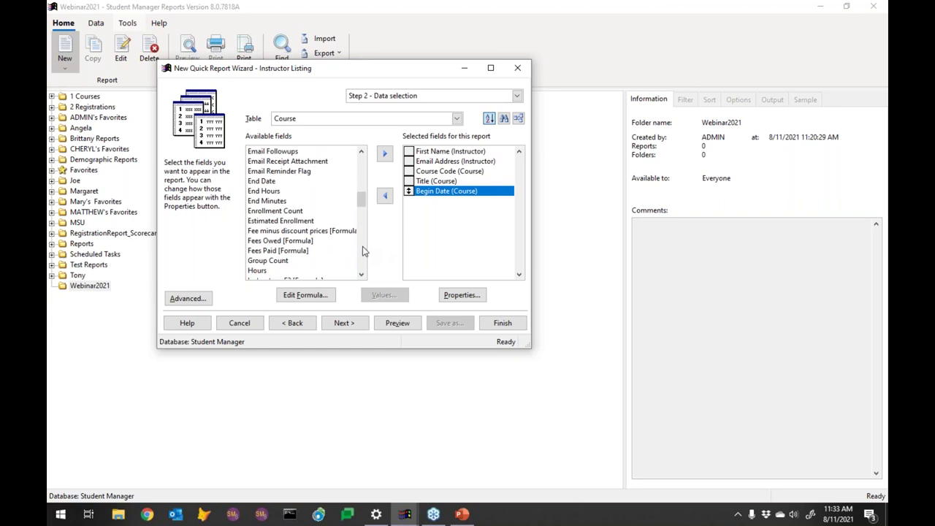
click(258, 182)
double_click(258, 183)
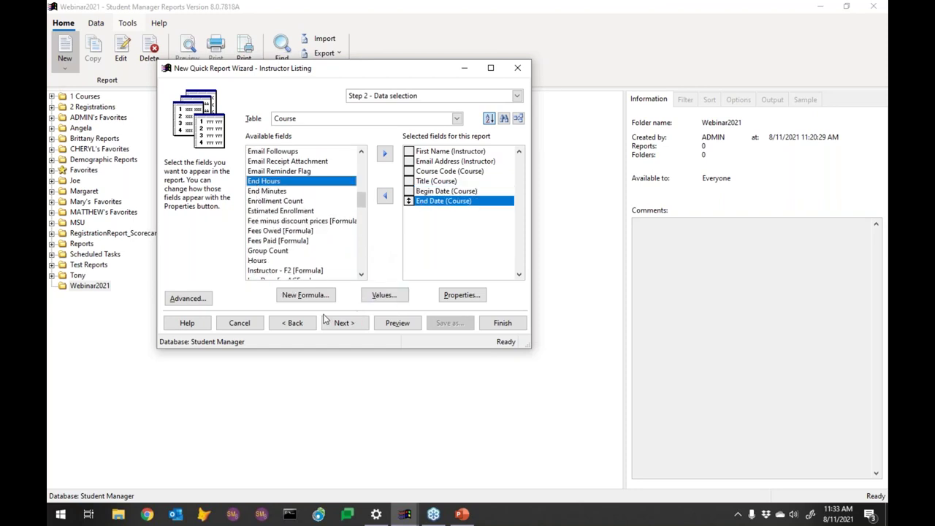
Step: Preview the report with the new Begin Date and End Date columns, then close it
click(396, 328)
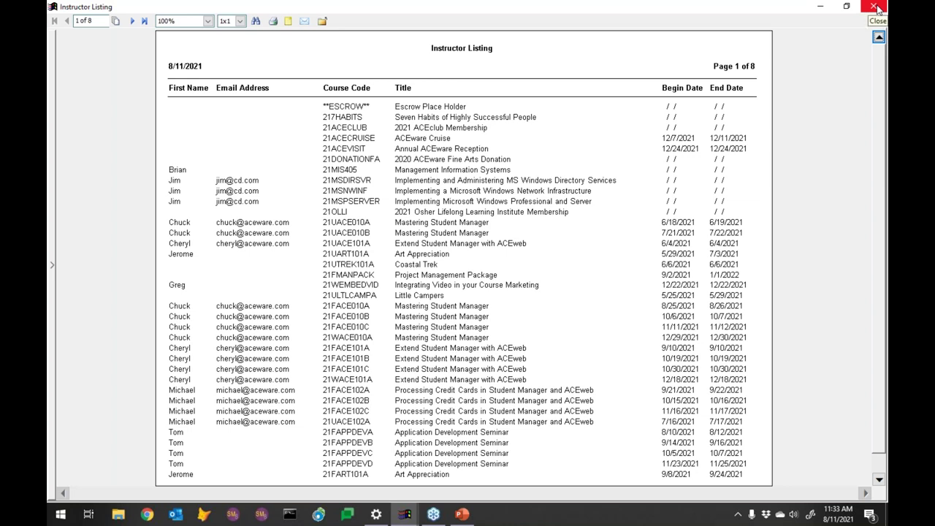
click(875, 7)
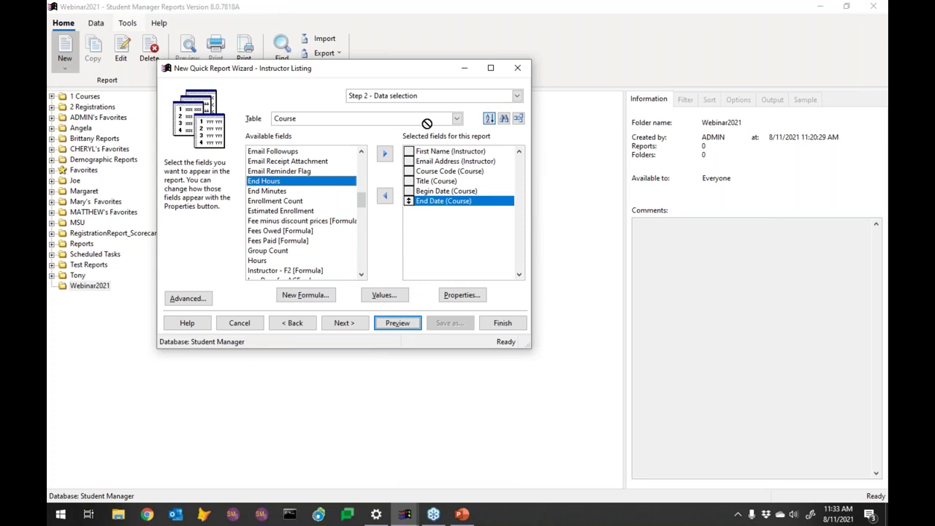
Step: Add Last Name from the Instructor table and move it directly below First Name
click(431, 121)
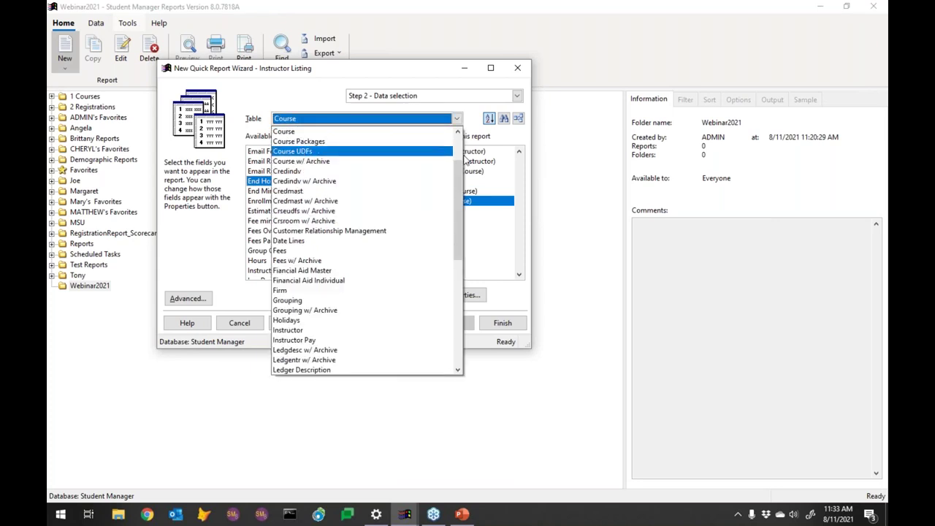
scroll(456, 140, up, 2)
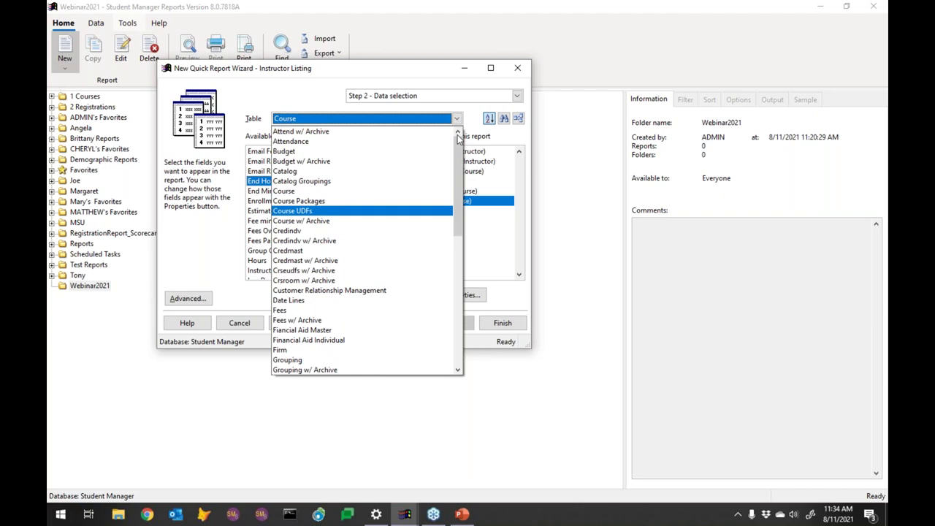
scroll(458, 149, down, 4)
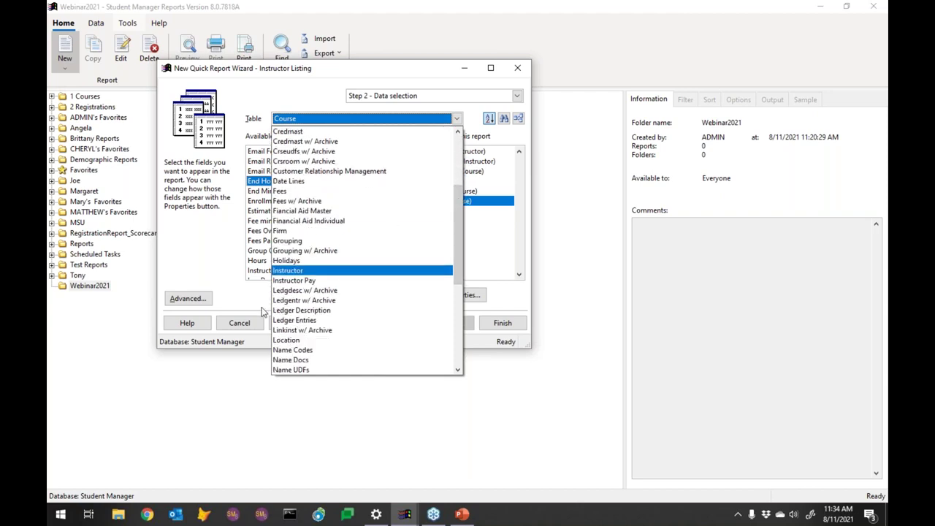
click(288, 272)
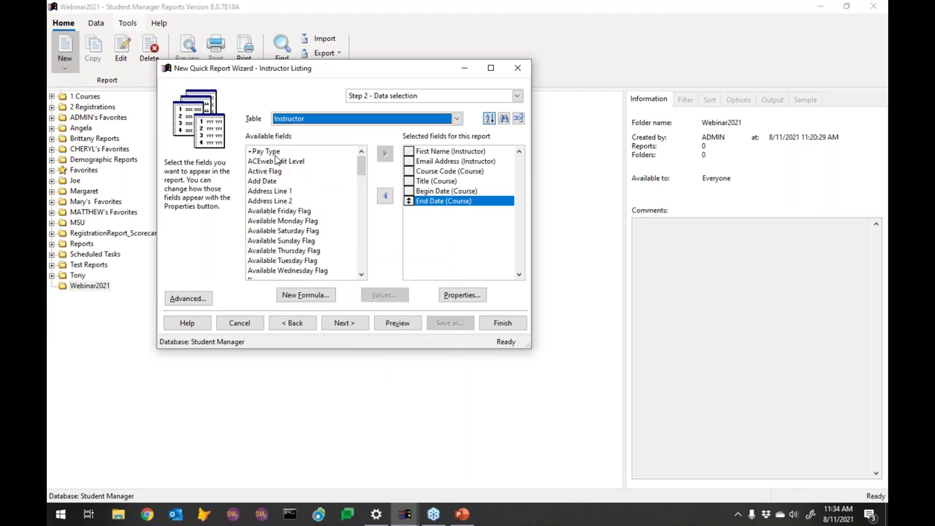
click(362, 236)
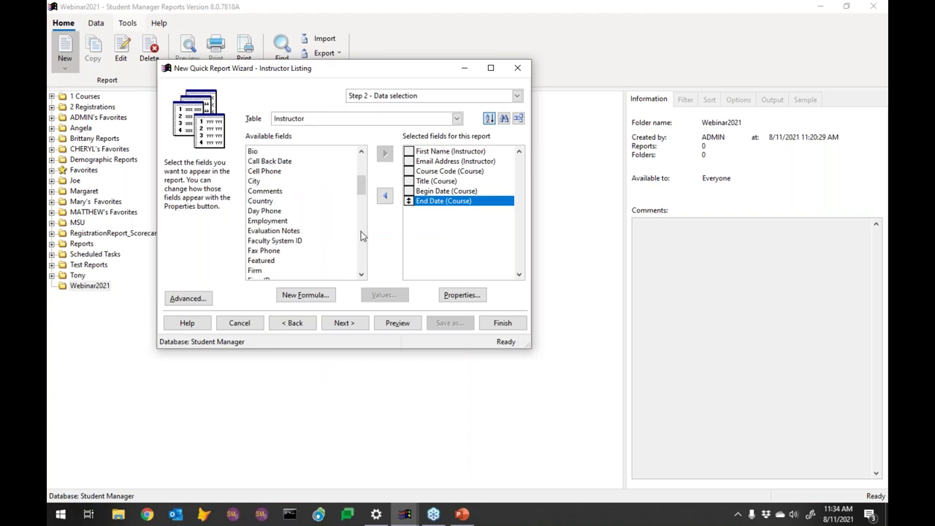
click(361, 236)
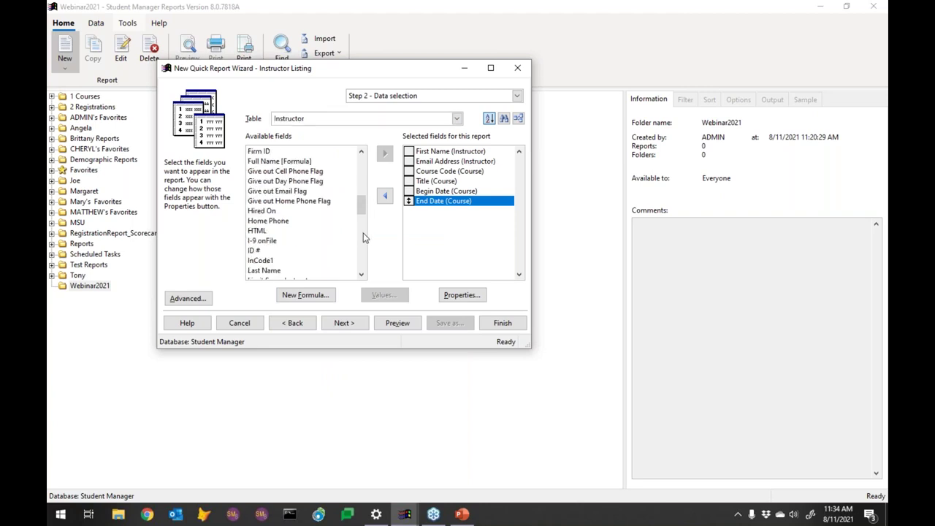
click(255, 272)
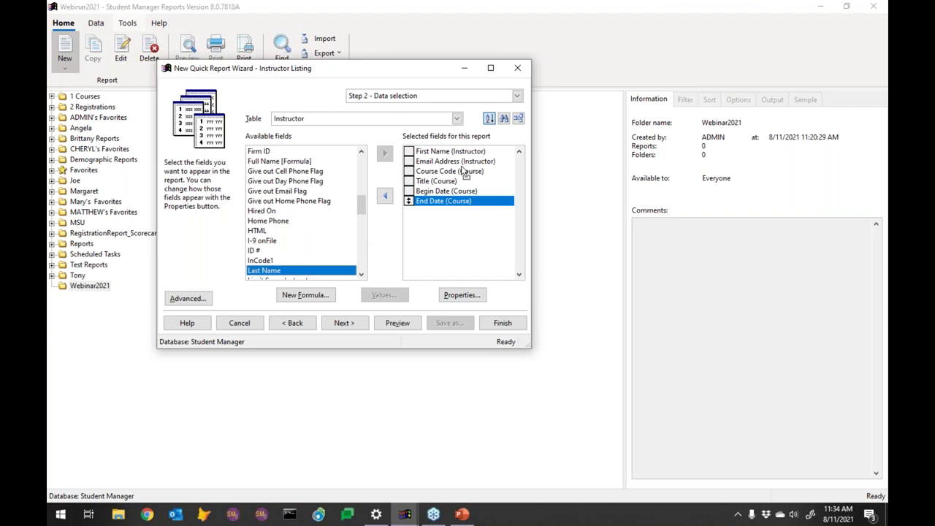
double_click(458, 219)
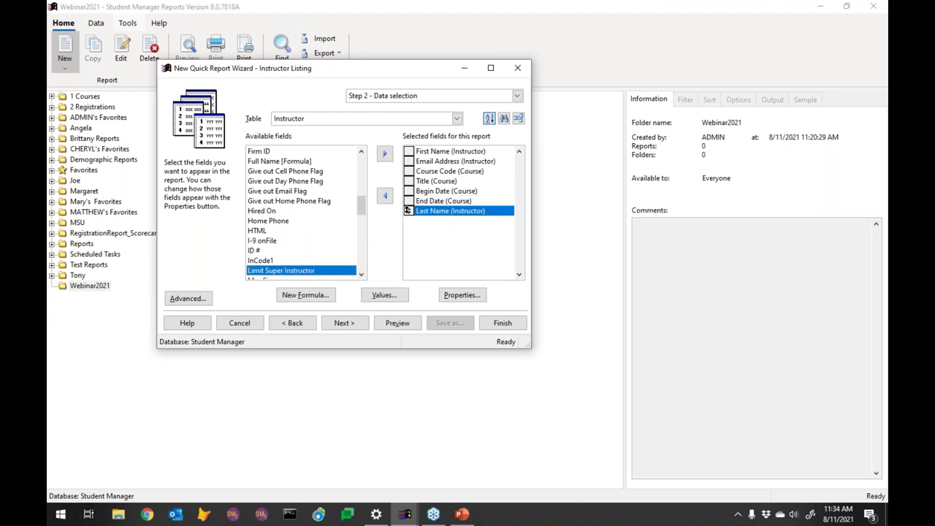
drag(408, 211, 408, 161)
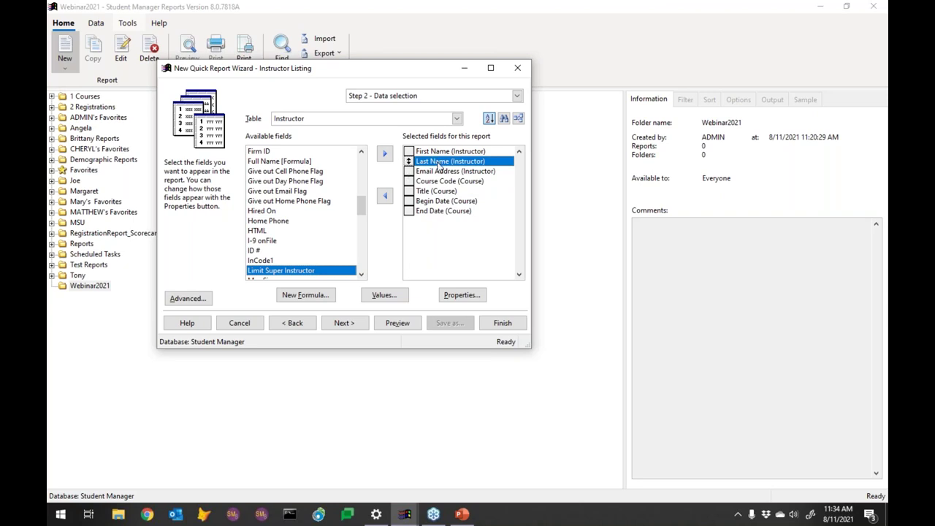
Step: Turn on Group on this field for Last Name (Instructor)
click(462, 296)
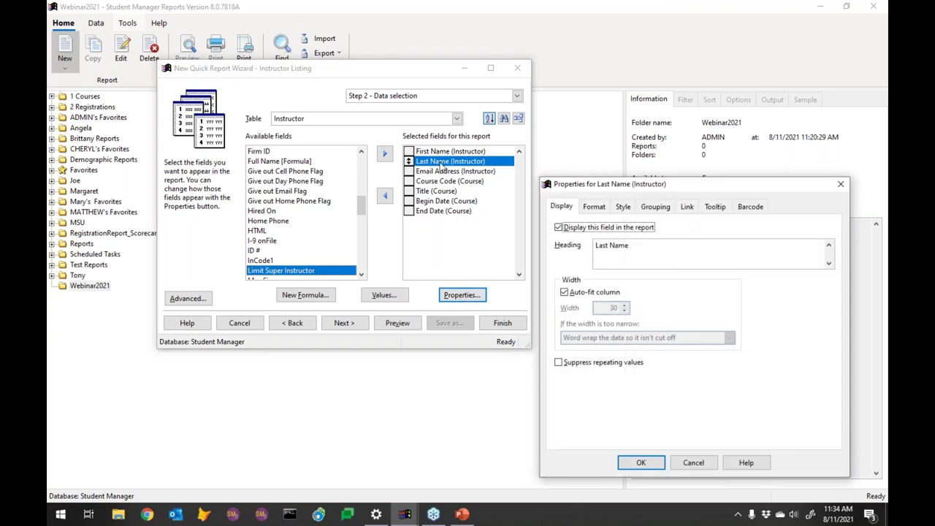
click(686, 248)
click(655, 209)
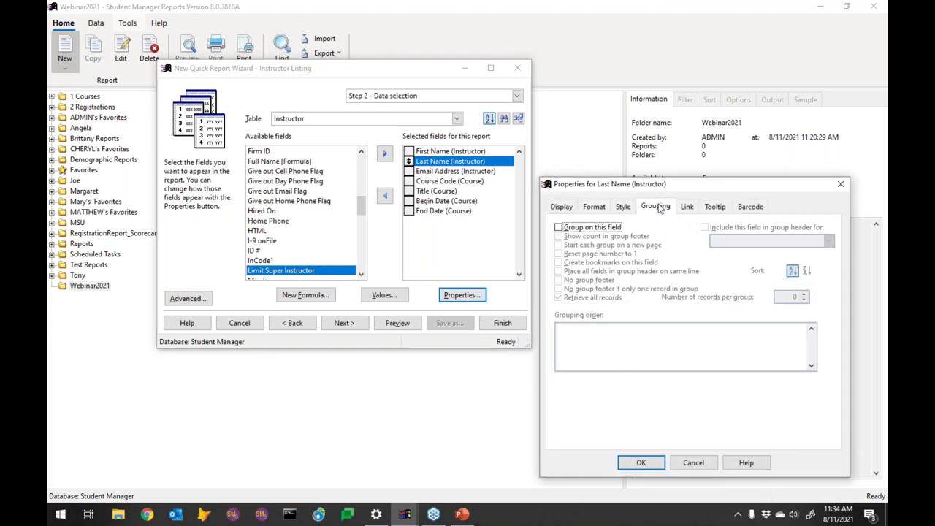
click(574, 229)
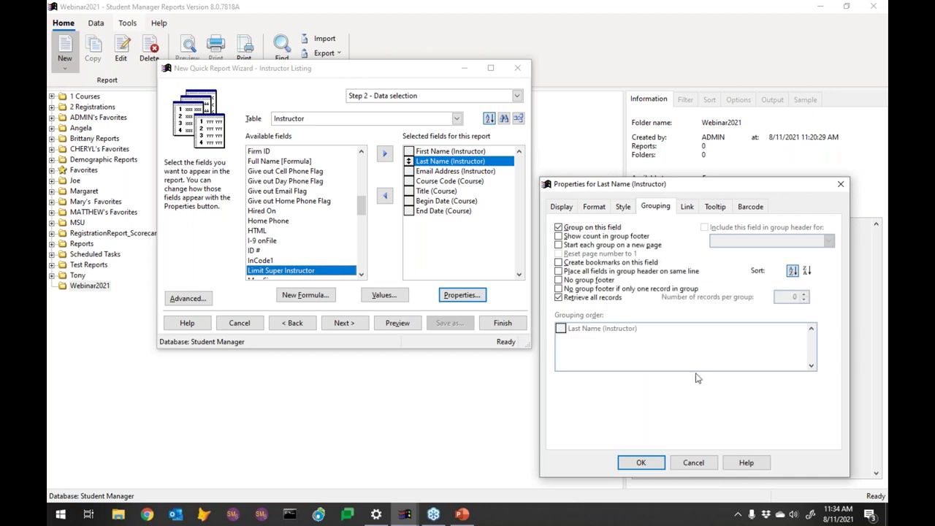
click(656, 463)
Step: Include First Name in the Last Name group header
click(448, 152)
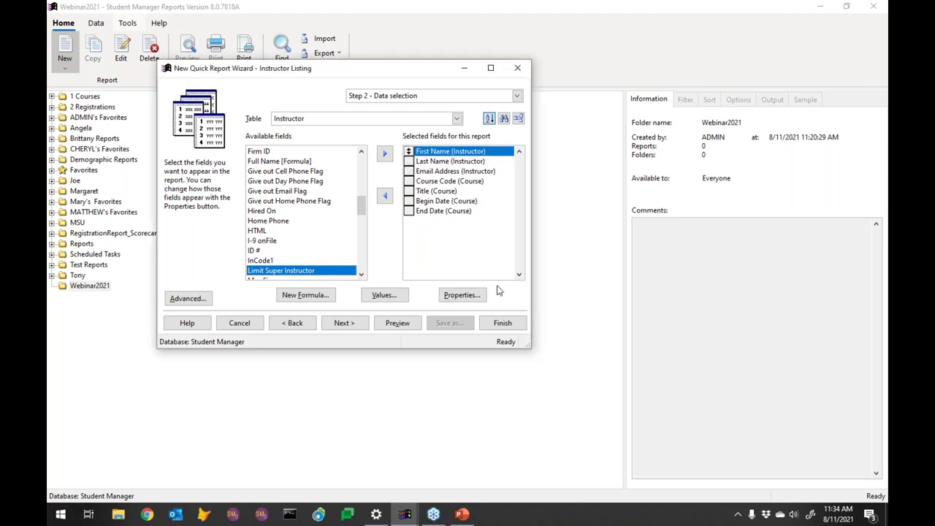
click(461, 296)
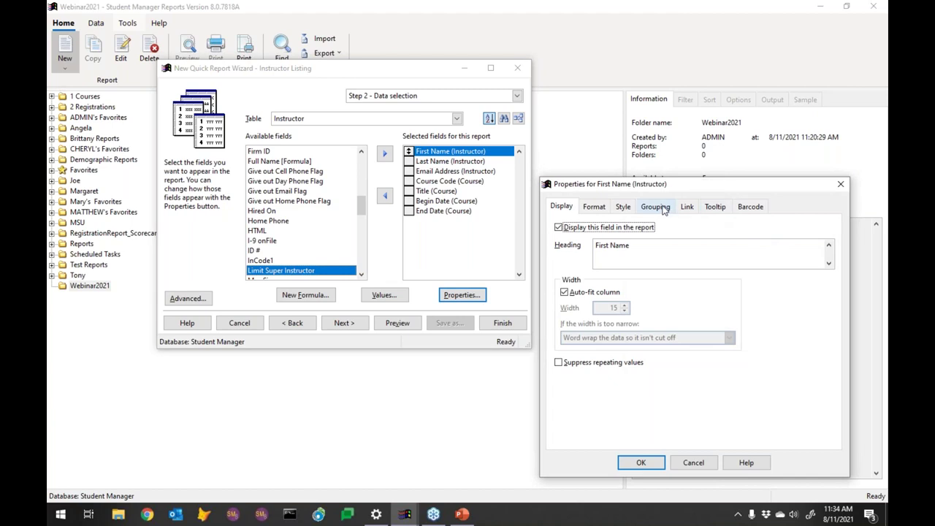
click(655, 207)
click(705, 227)
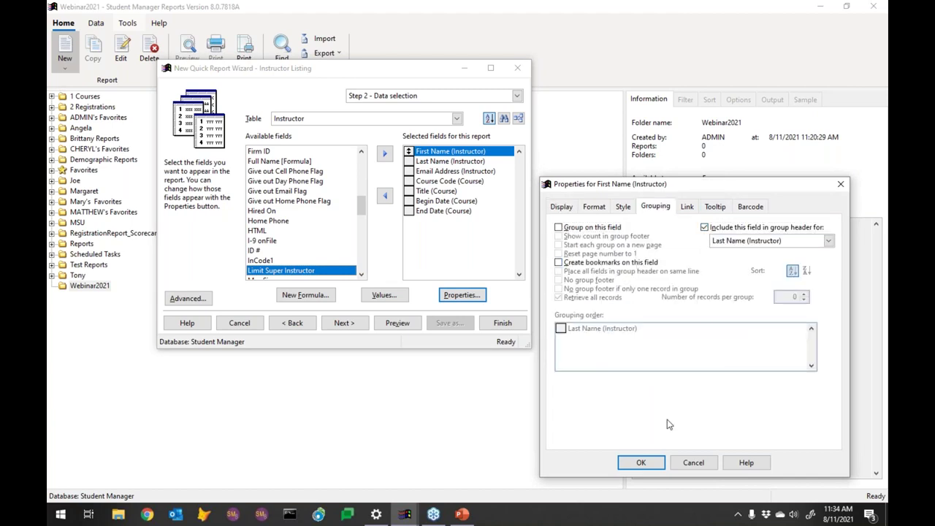
click(640, 463)
Step: Include Email Address in the Last Name group header
click(453, 171)
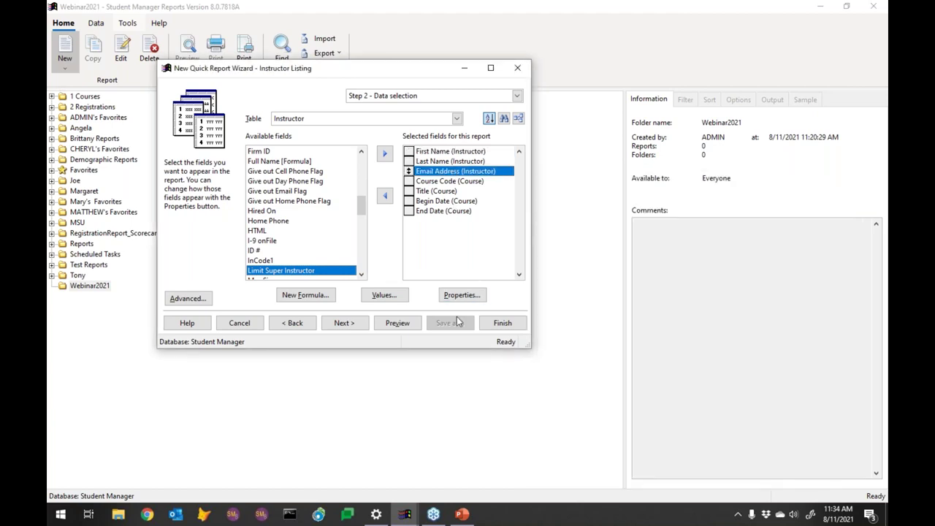
click(462, 295)
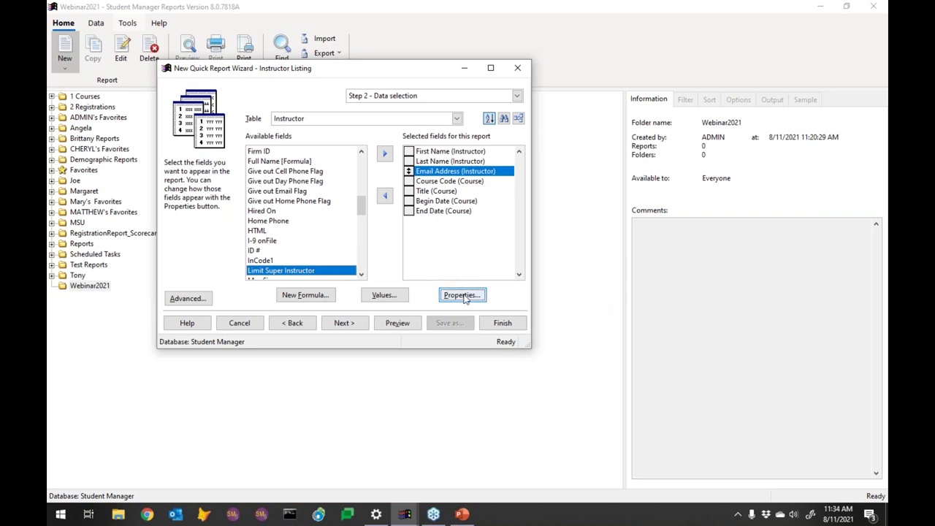
click(466, 296)
click(664, 208)
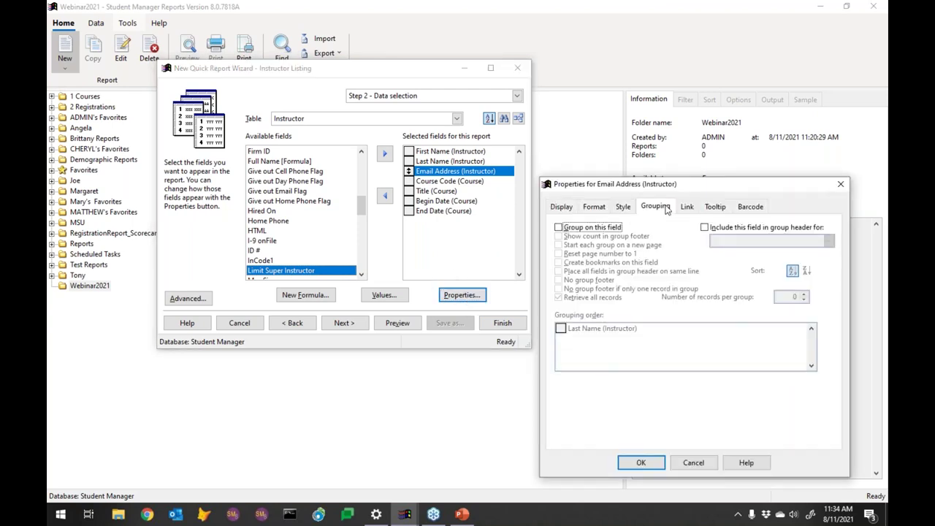
click(711, 231)
click(657, 466)
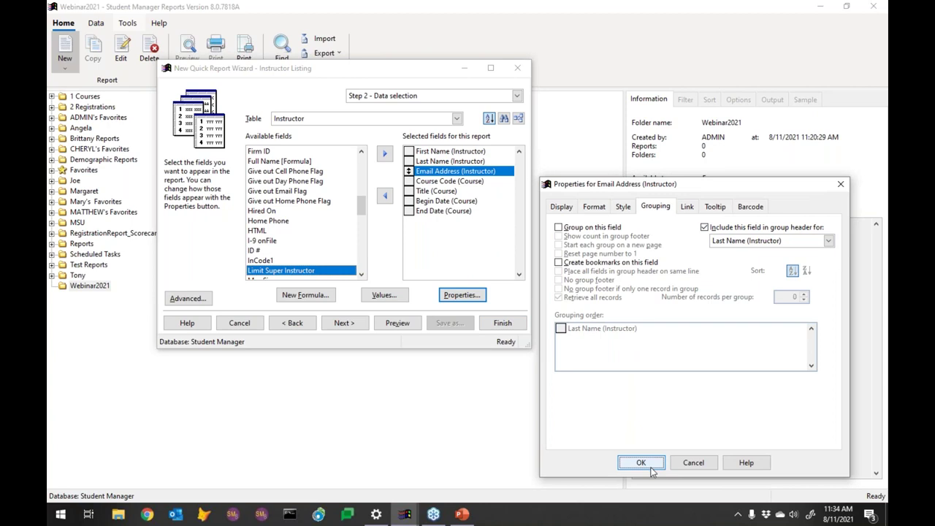
Step: Put all Last Name group header fields on one line and preview the report
double_click(444, 162)
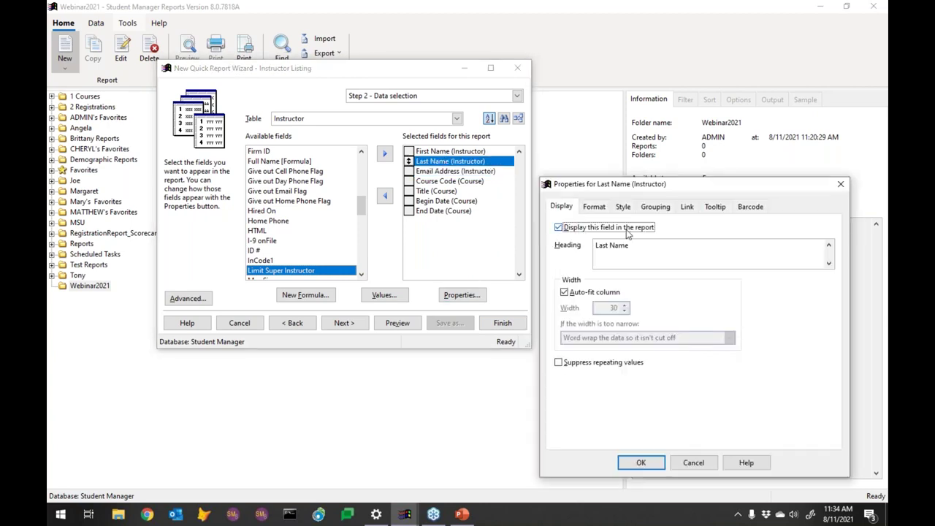
click(657, 209)
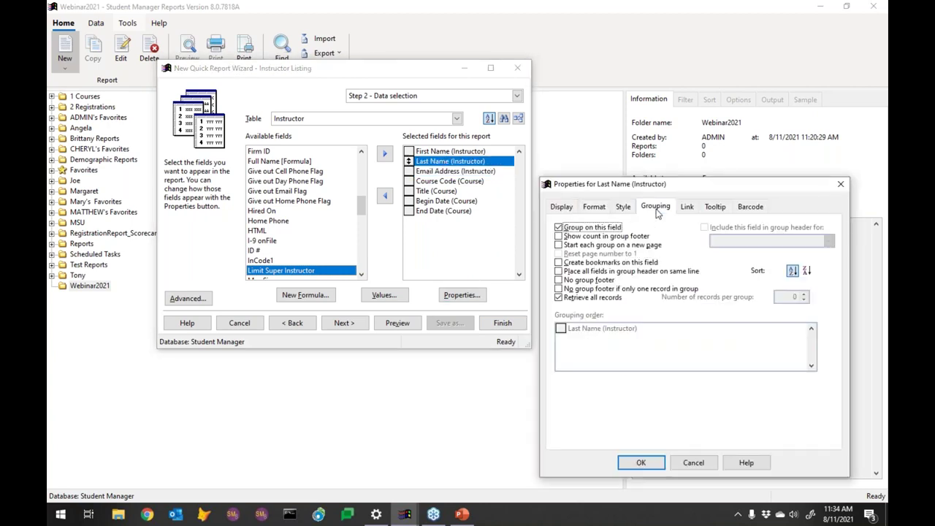
click(559, 271)
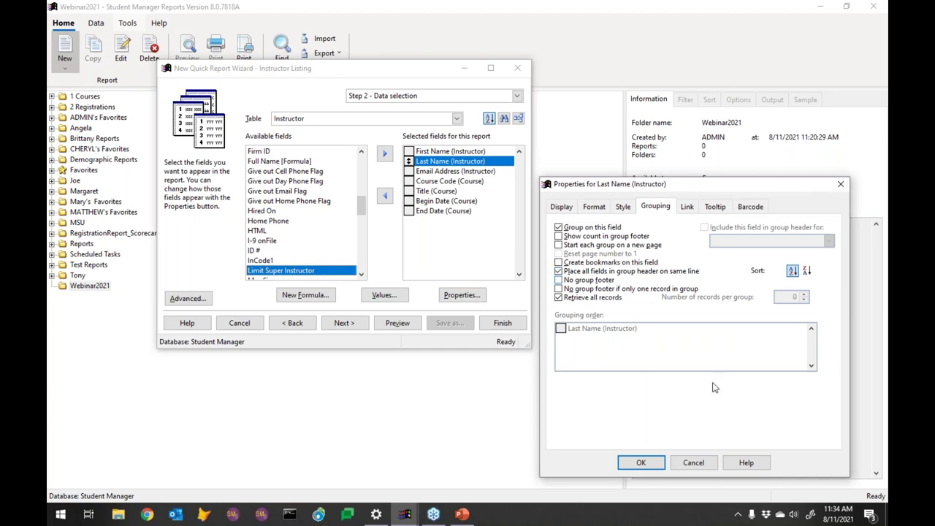
click(640, 464)
click(396, 323)
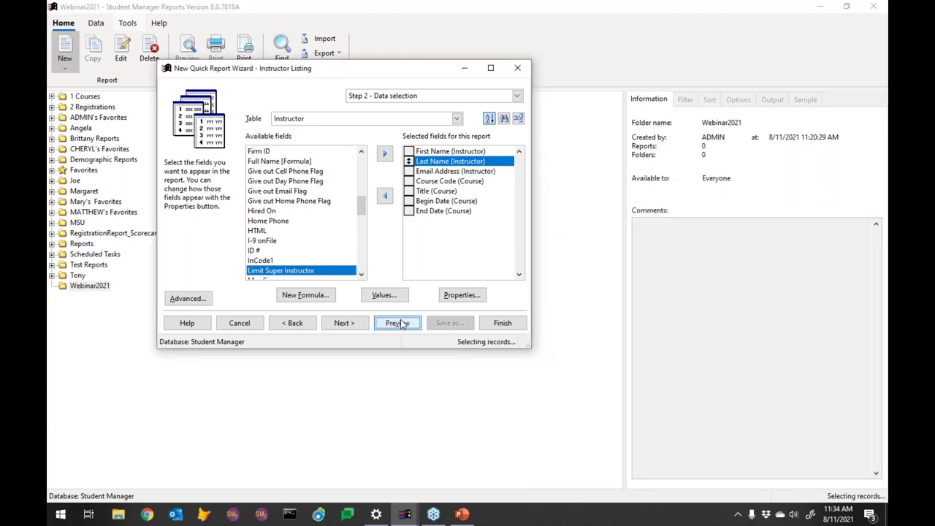
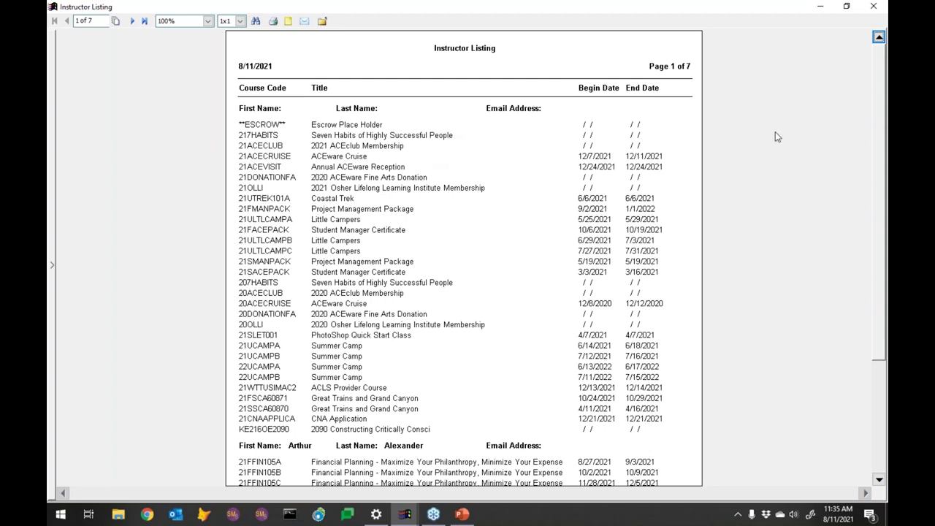
Step: Close the 7-page preview, review the Course Code field properties, and cancel without changes
click(873, 6)
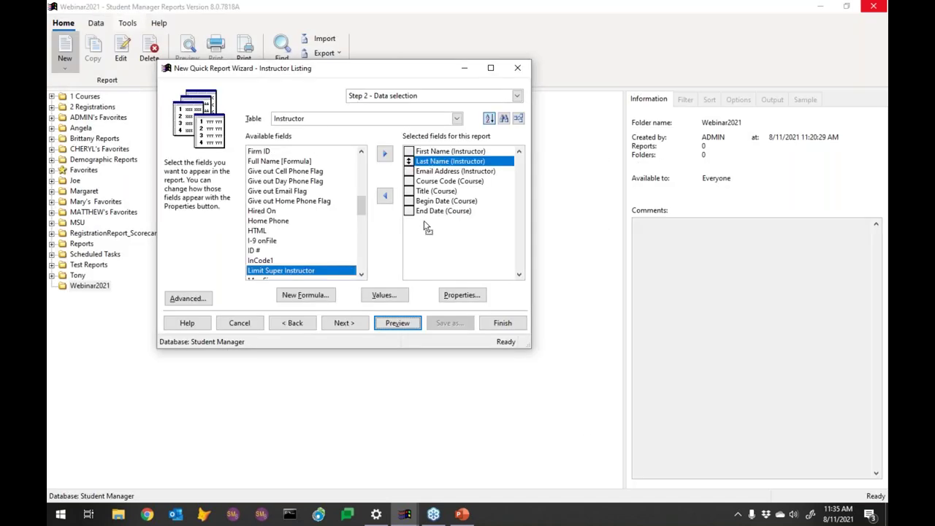
click(454, 182)
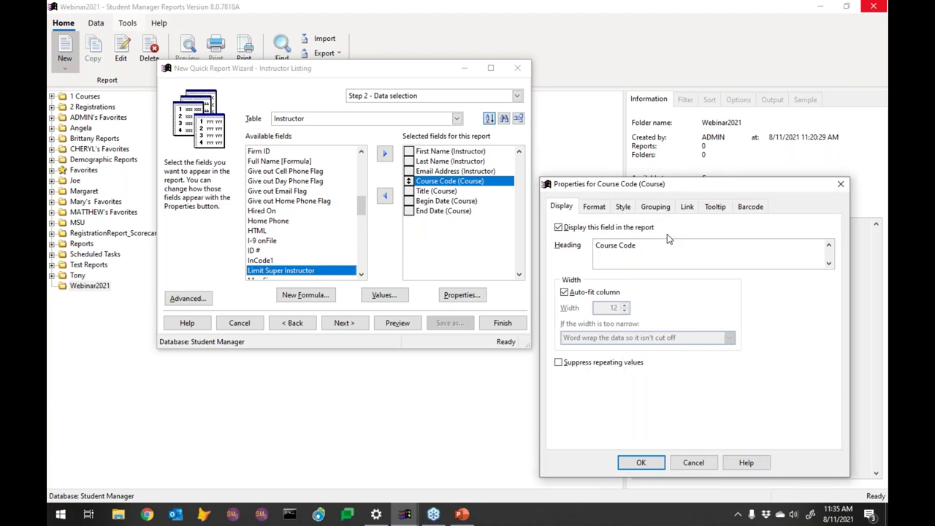
click(595, 208)
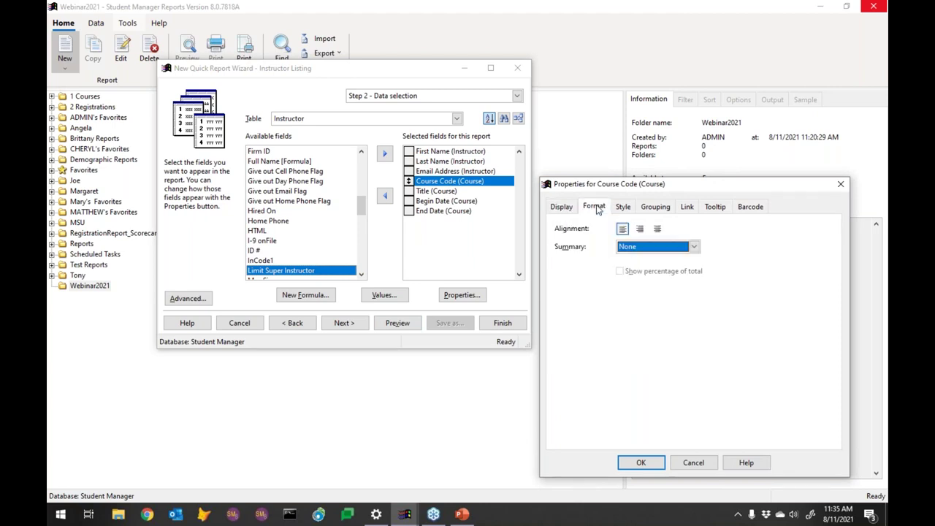
click(567, 208)
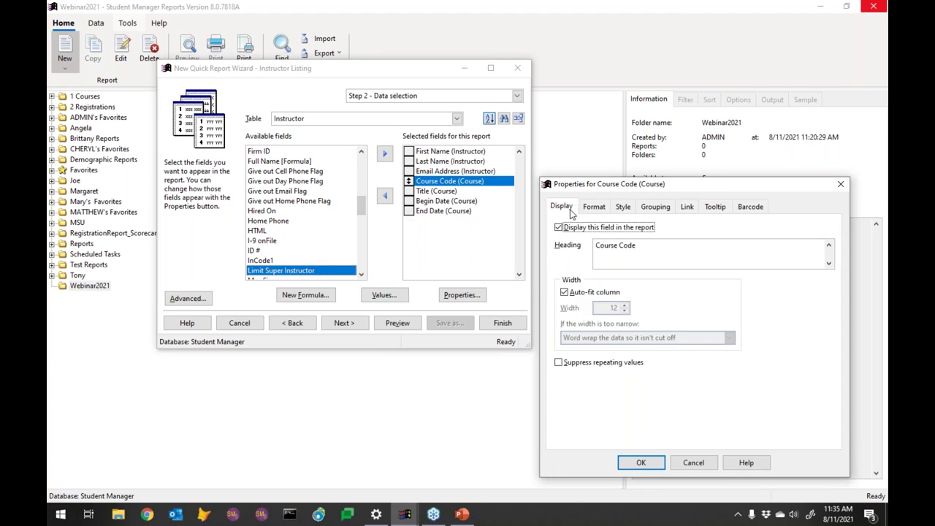
click(572, 211)
click(691, 464)
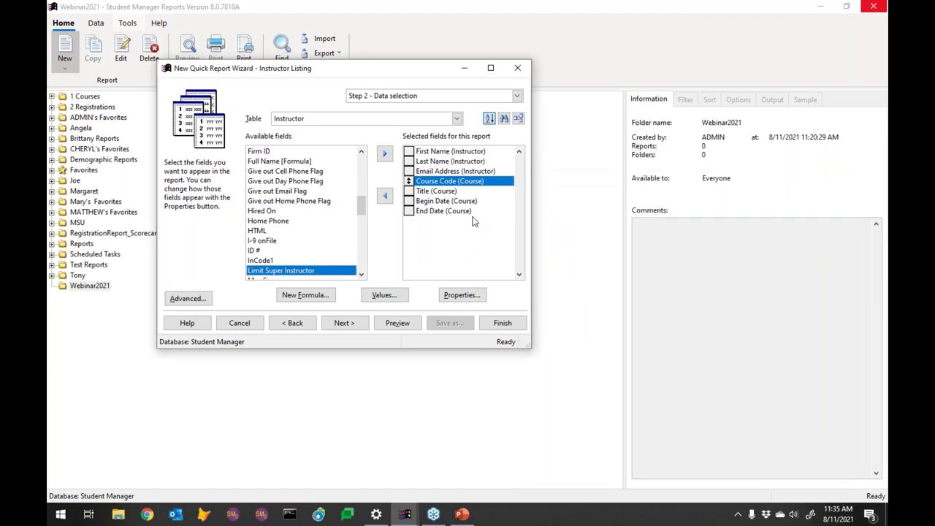
Step: Turn off auto-fit for Title (Course), set Width to 50, and keep 'Word wrap the data'
double_click(437, 192)
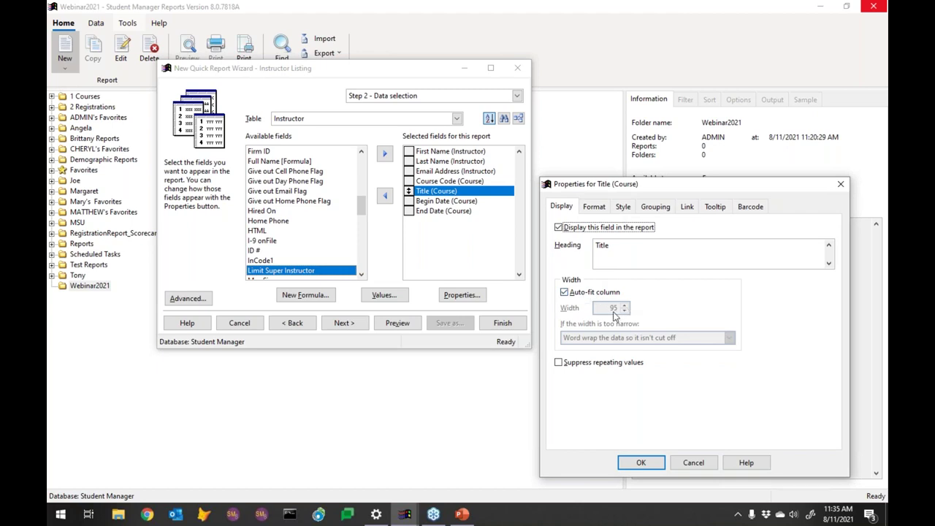
click(574, 293)
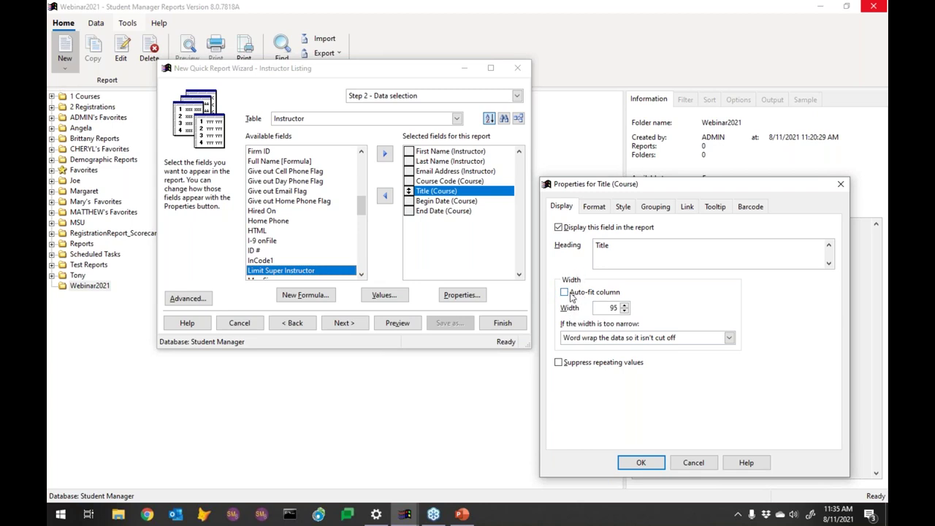
click(564, 293)
click(565, 293)
double_click(614, 308)
text(50)
click(629, 340)
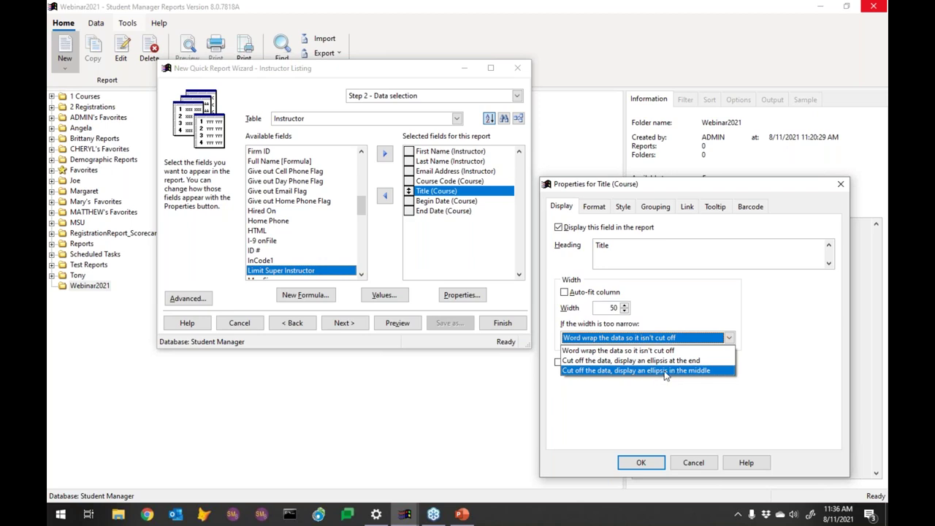
click(645, 351)
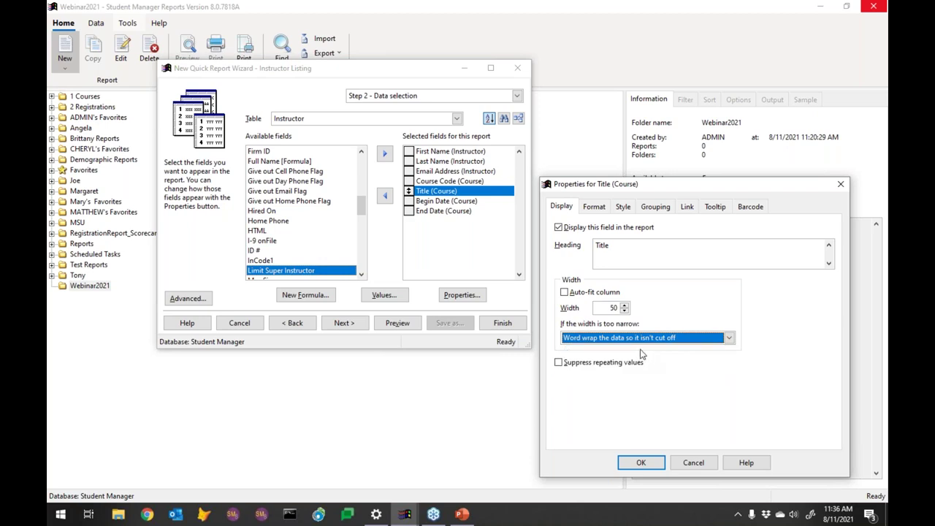
click(652, 462)
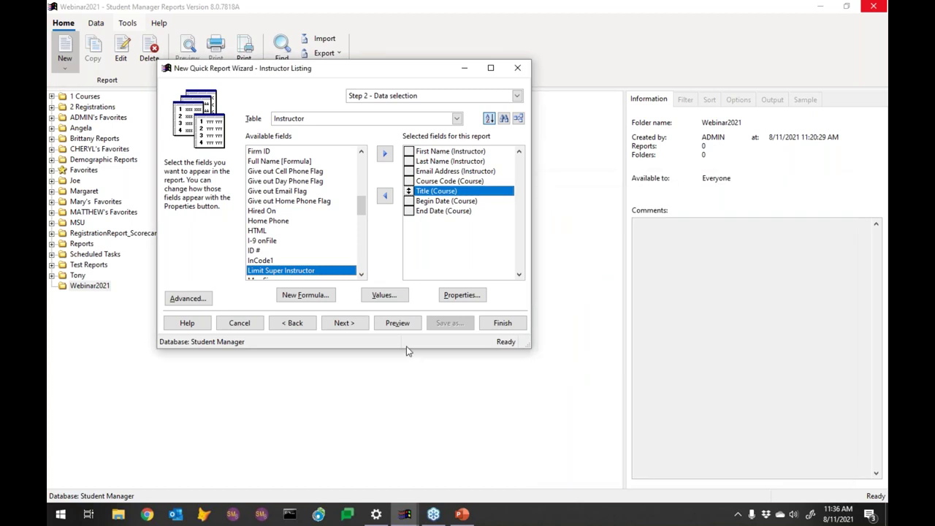
click(398, 322)
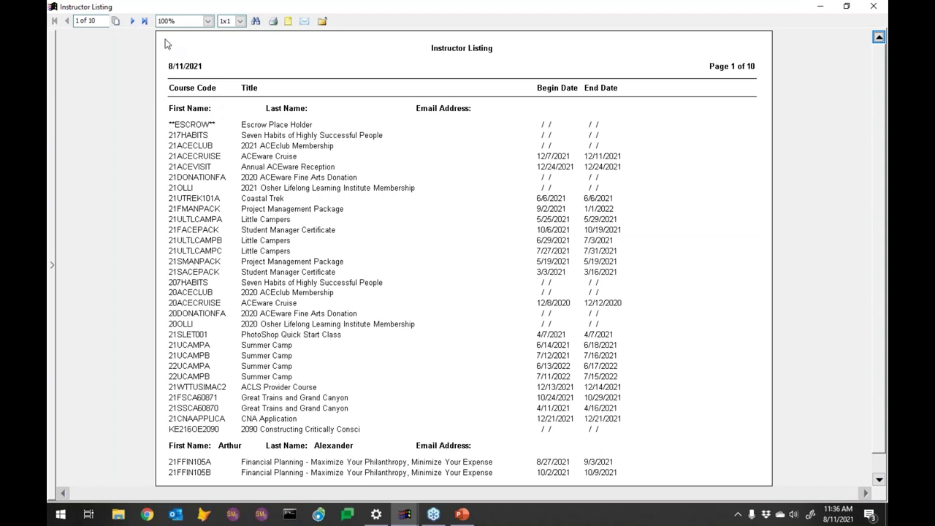
click(132, 23)
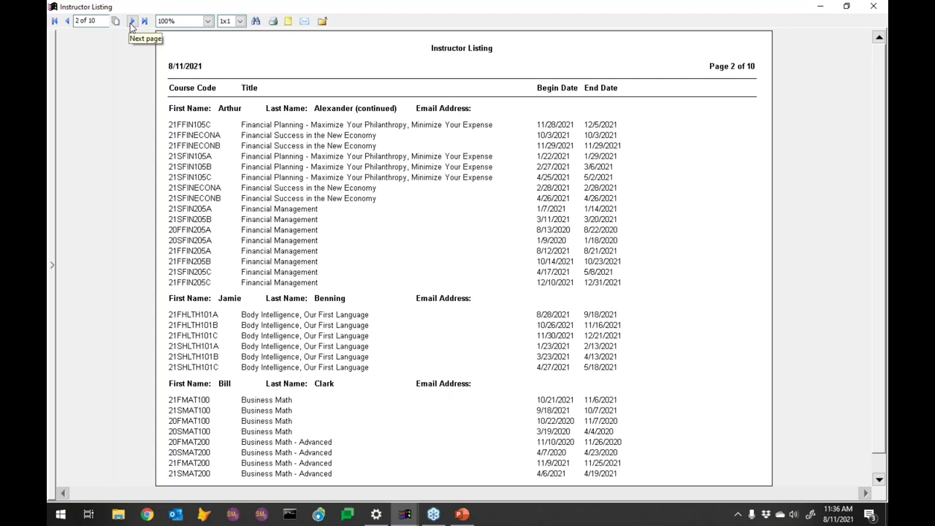
click(132, 23)
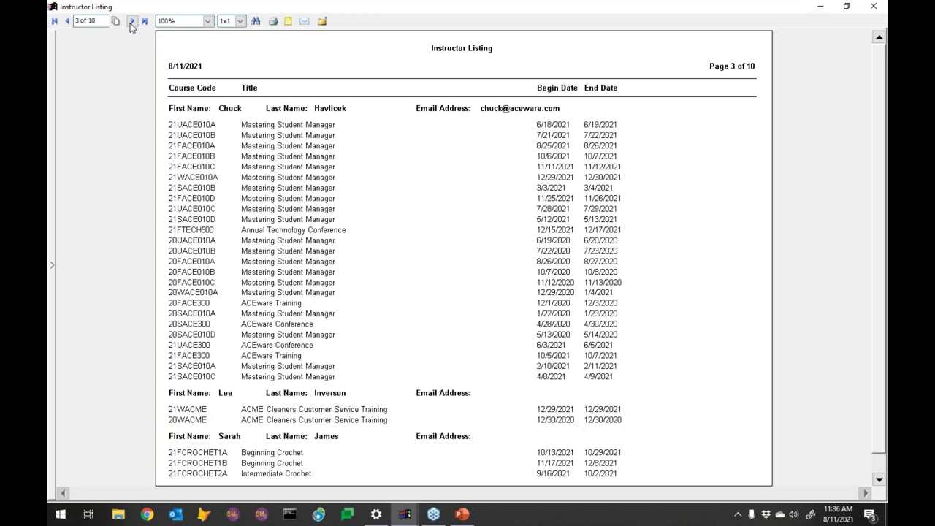
click(133, 23)
click(132, 22)
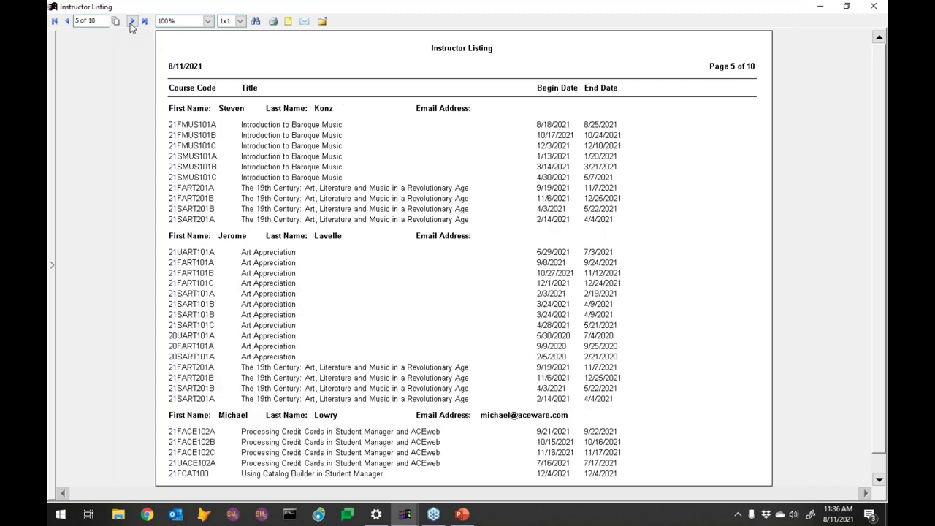
click(132, 23)
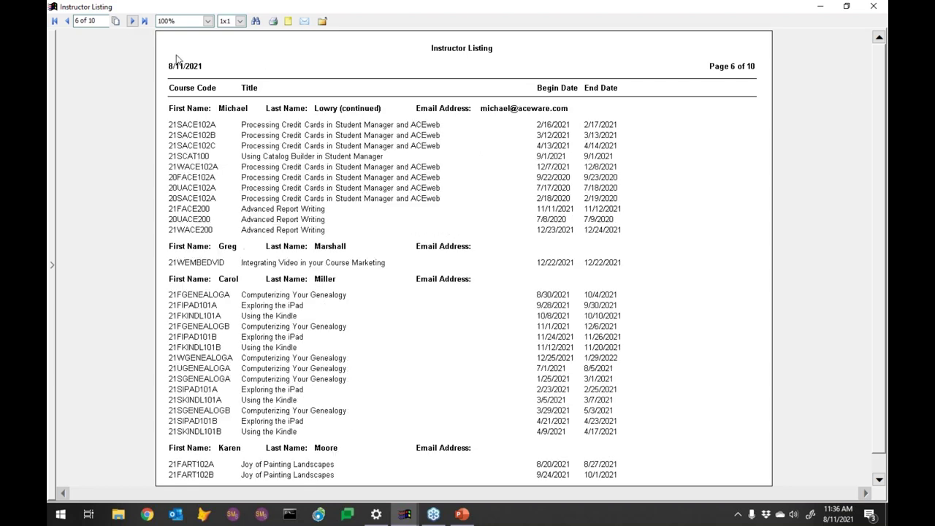
click(871, 8)
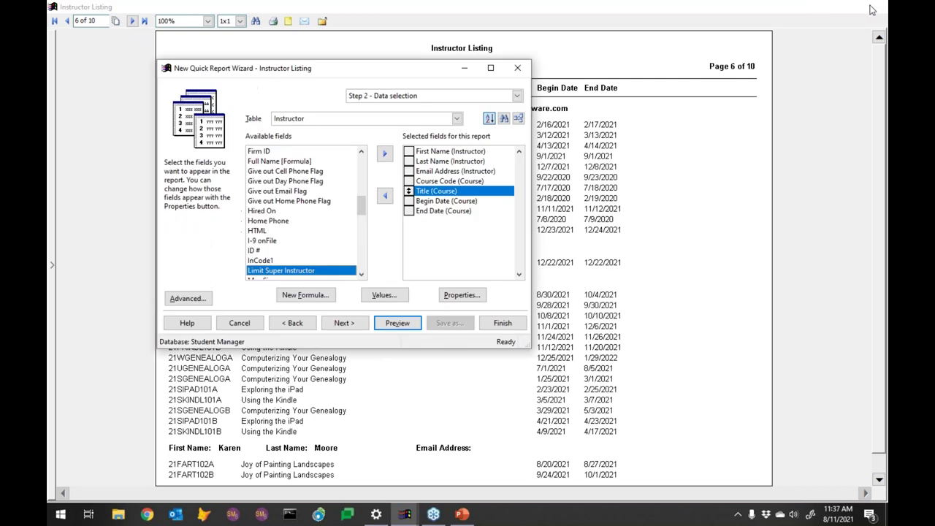
Step: Change the Title (Course) width to 30 and preview the now 8-page Instructor Listing
click(409, 171)
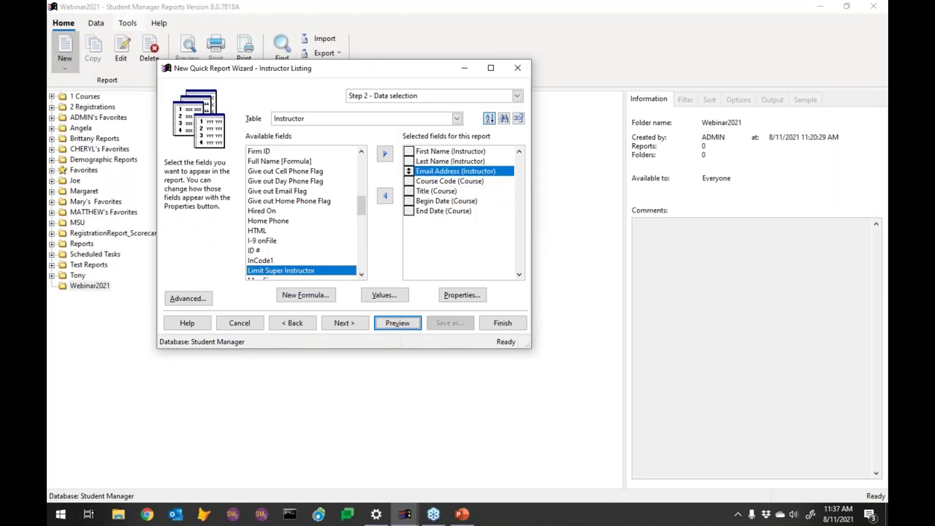
click(411, 191)
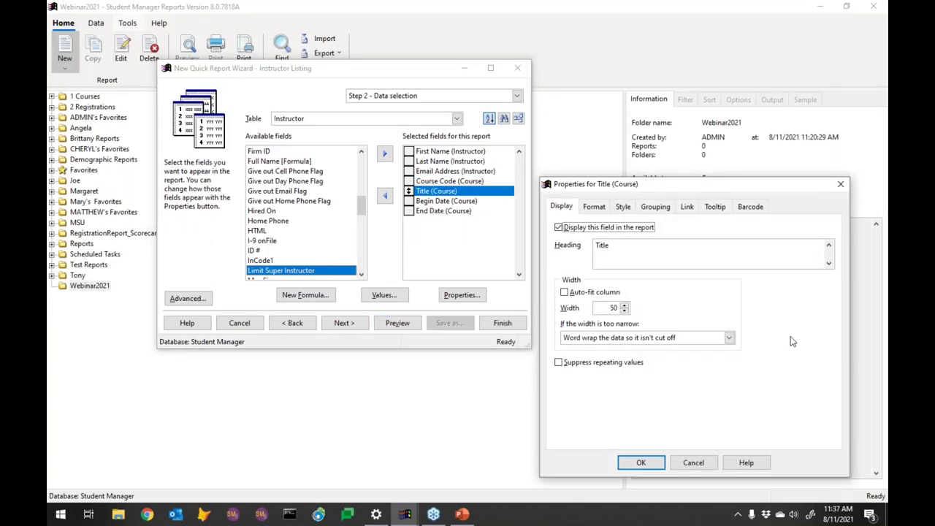
double_click(614, 308)
text(30)
click(641, 462)
click(395, 324)
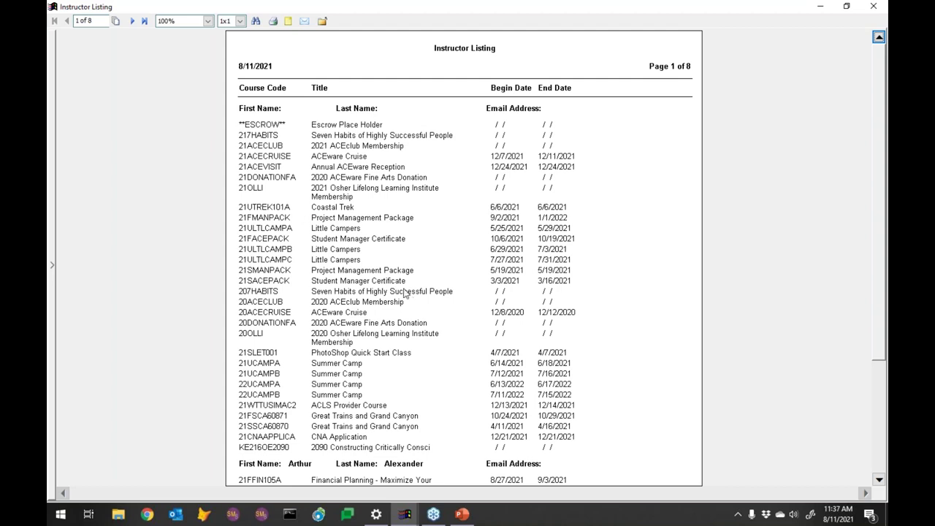
Step: Page through the preview to page 4 of 8, then close it
click(132, 22)
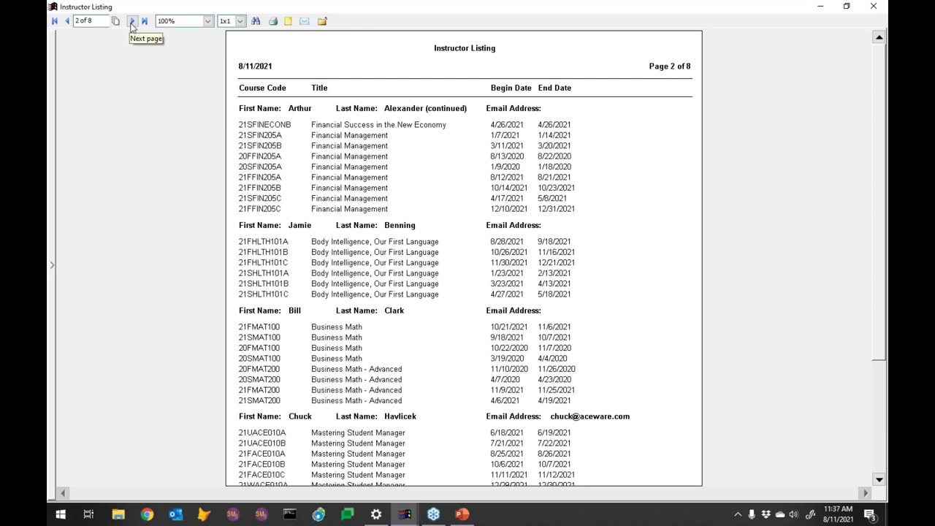
click(132, 22)
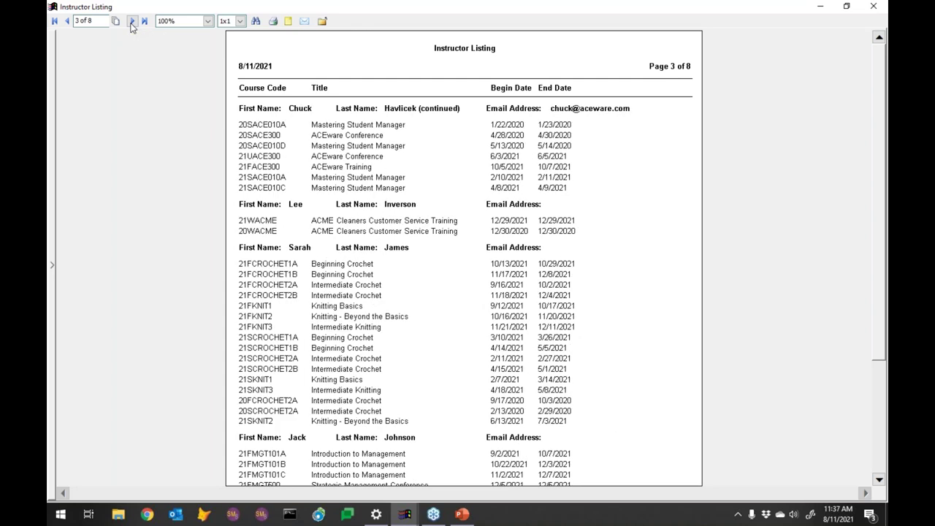
click(133, 22)
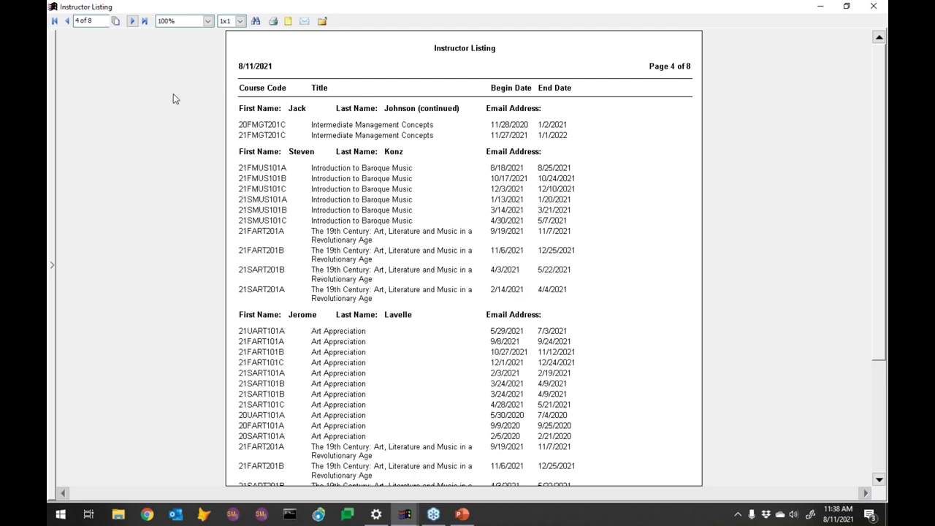
click(872, 6)
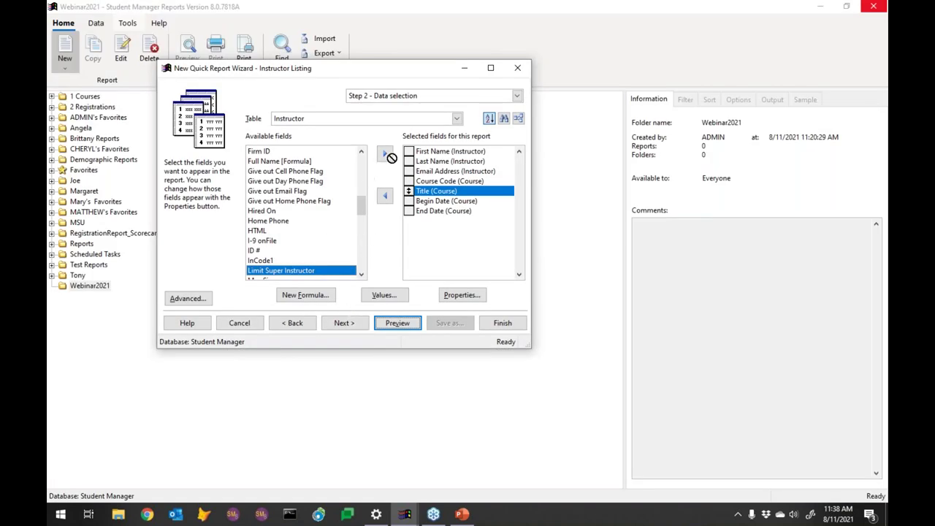
Step: Add the Course table's Sessions Number field to the selected fields
click(385, 121)
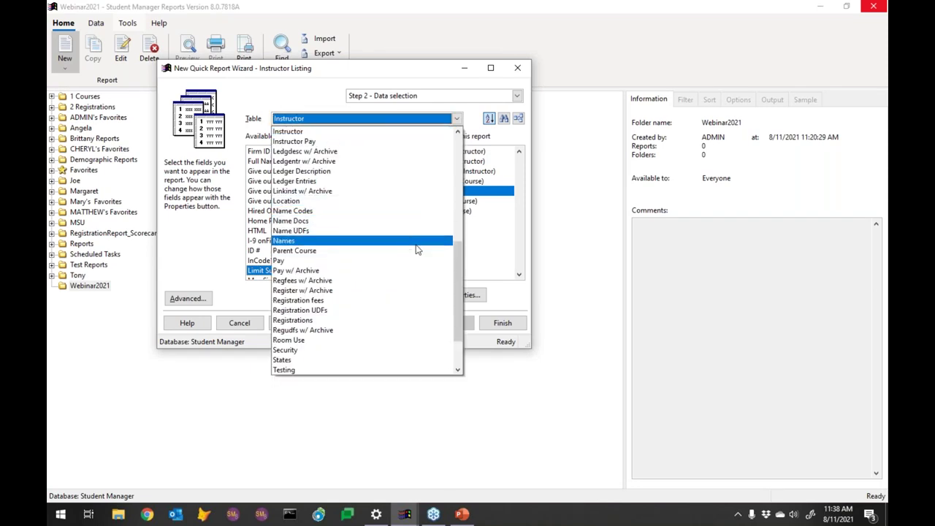
click(456, 186)
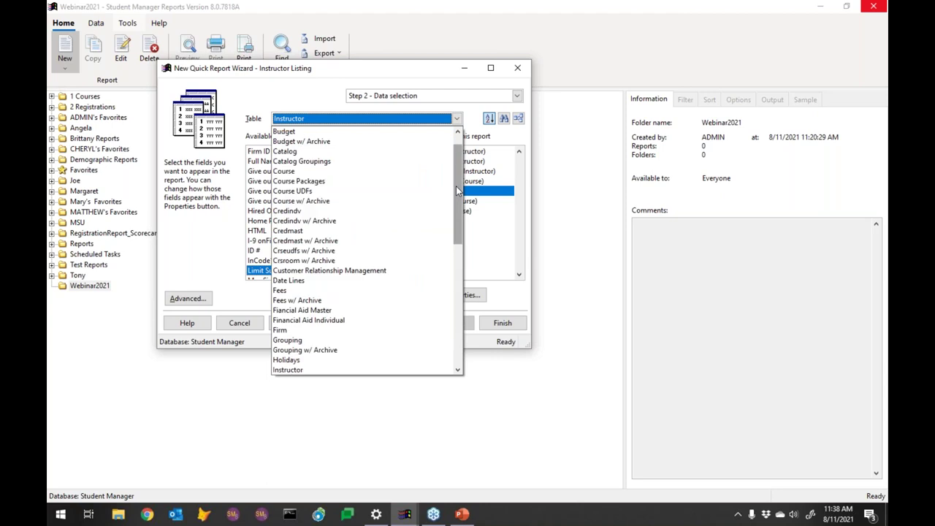
click(291, 171)
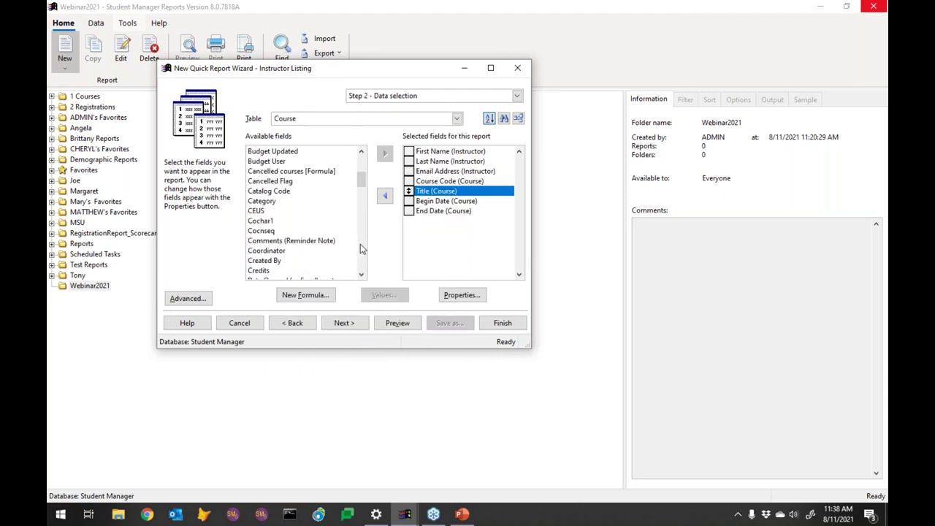
scroll(360, 249, down, 8)
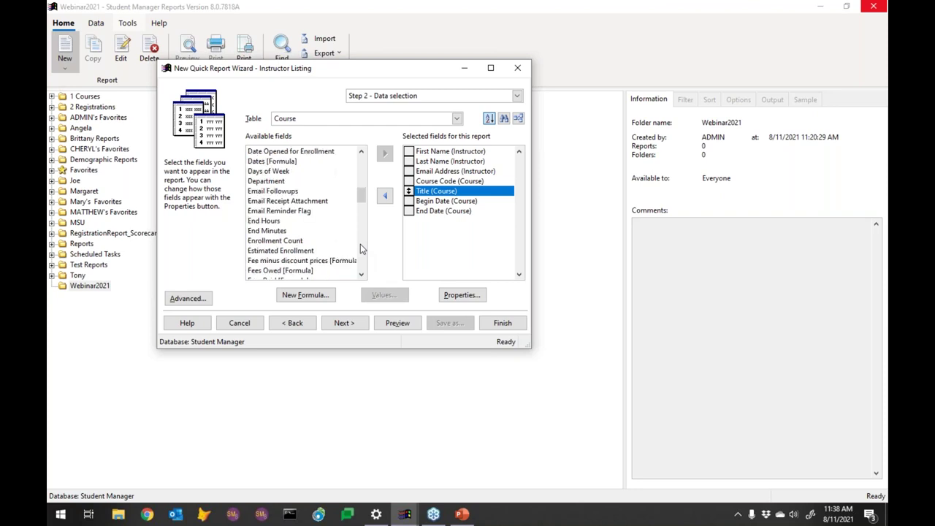
click(360, 250)
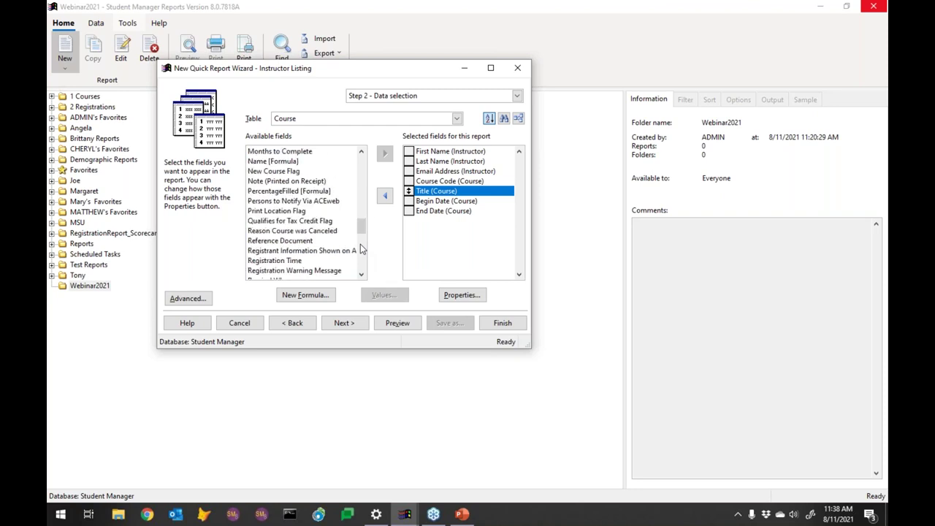
click(360, 250)
click(279, 182)
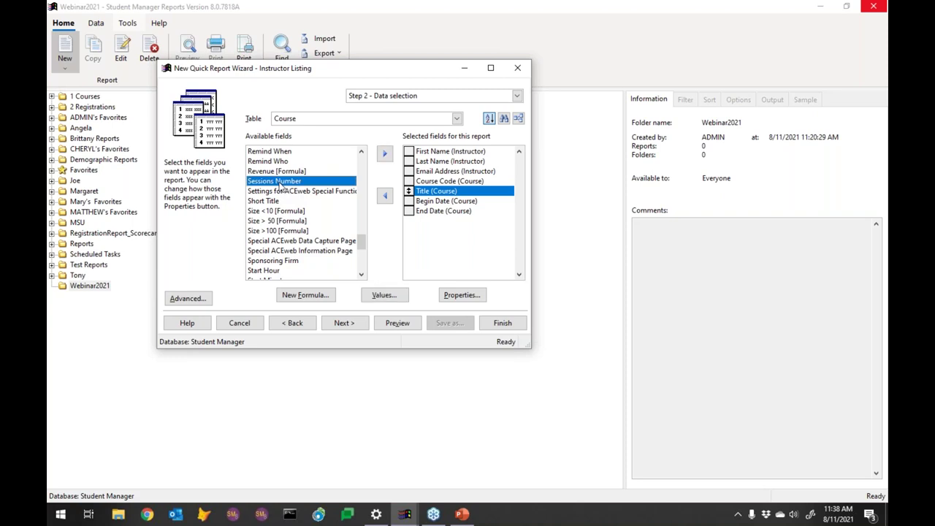
drag(279, 182, 457, 230)
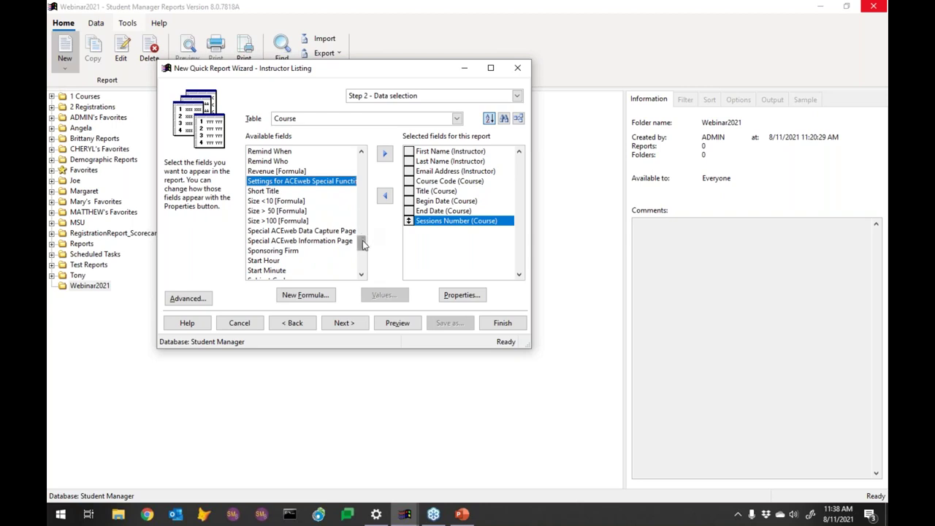
Step: Add the Time course field and preview the 14-page report
mouse_move(363, 244)
mouse_down()
mouse_move(365, 263)
mouse_move(361, 236)
mouse_move(367, 249)
mouse_up()
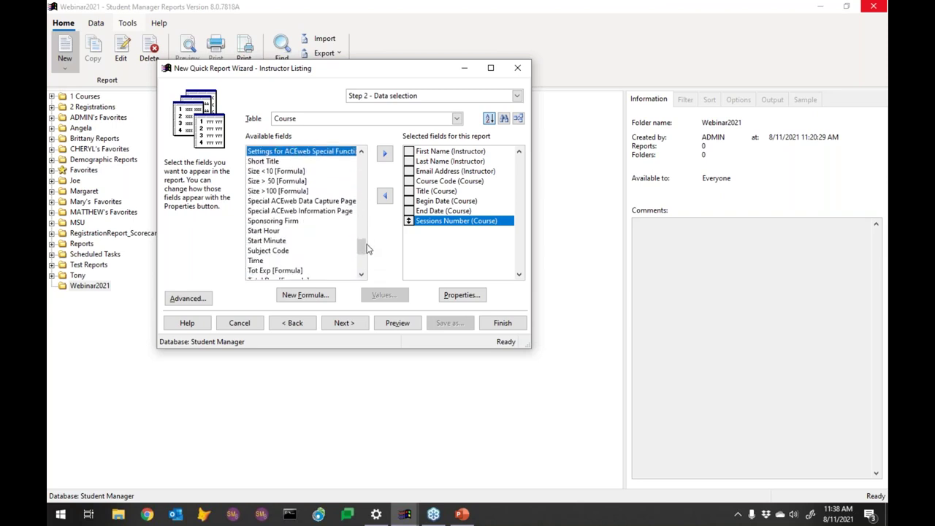
click(256, 261)
drag(436, 250, 435, 251)
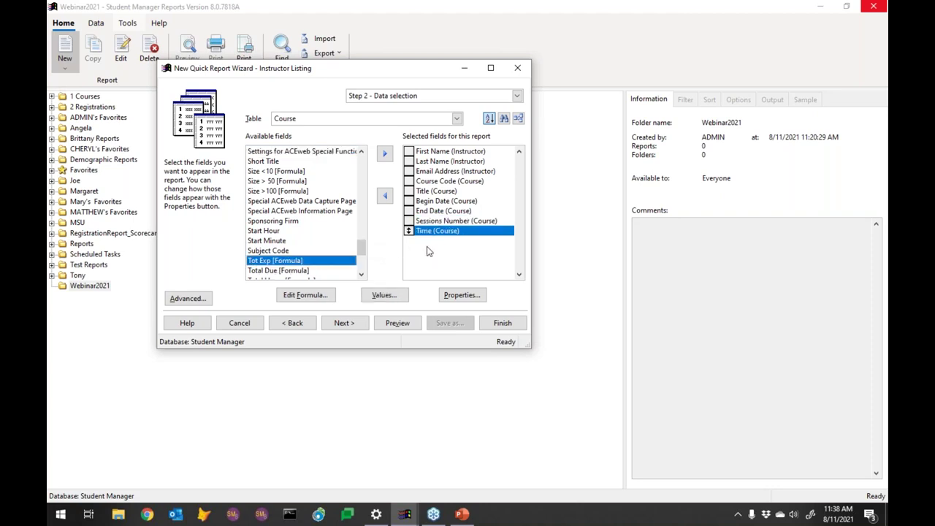
click(401, 331)
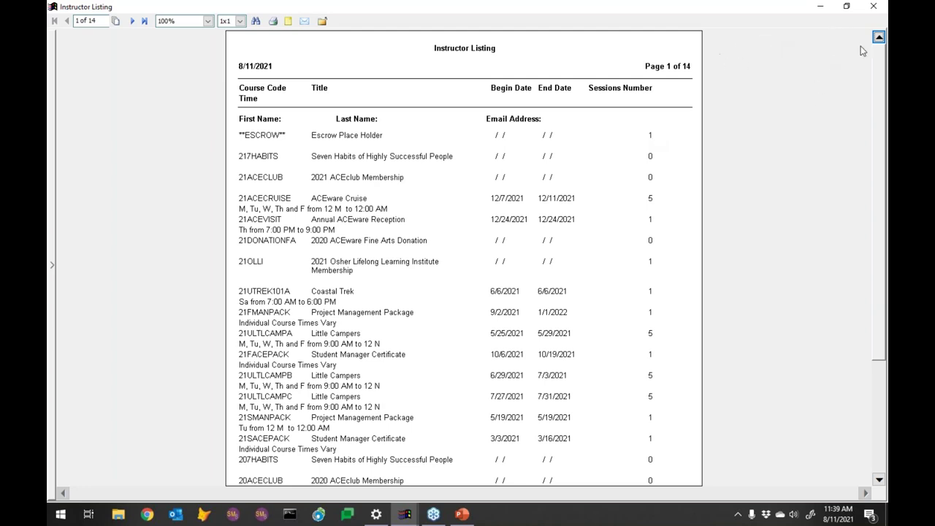
Step: Close the 14-page preview and add Tot Exp [Formula] after Time in the selected fields
click(874, 7)
drag(423, 232, 438, 227)
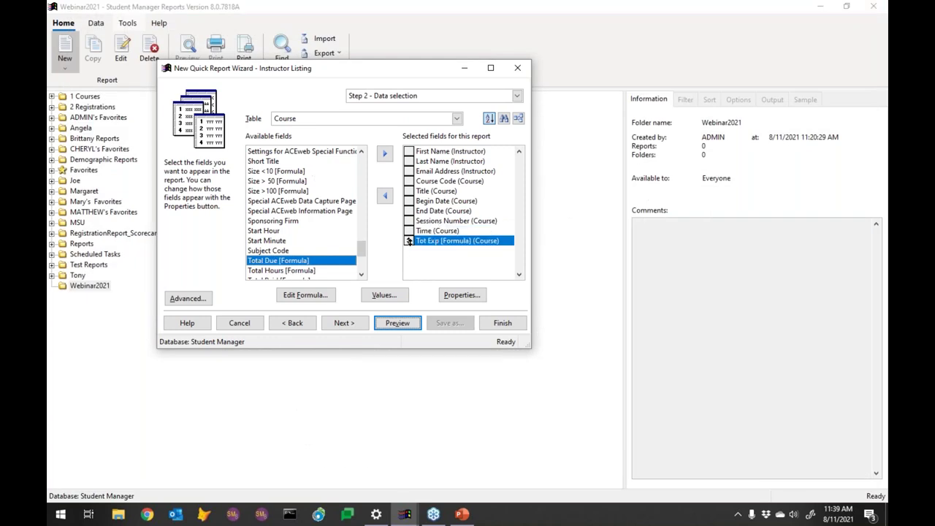
Step: Remove Tot Exp, rename the Sessions Number heading to '#', and preview the 11-page report
click(385, 195)
click(455, 220)
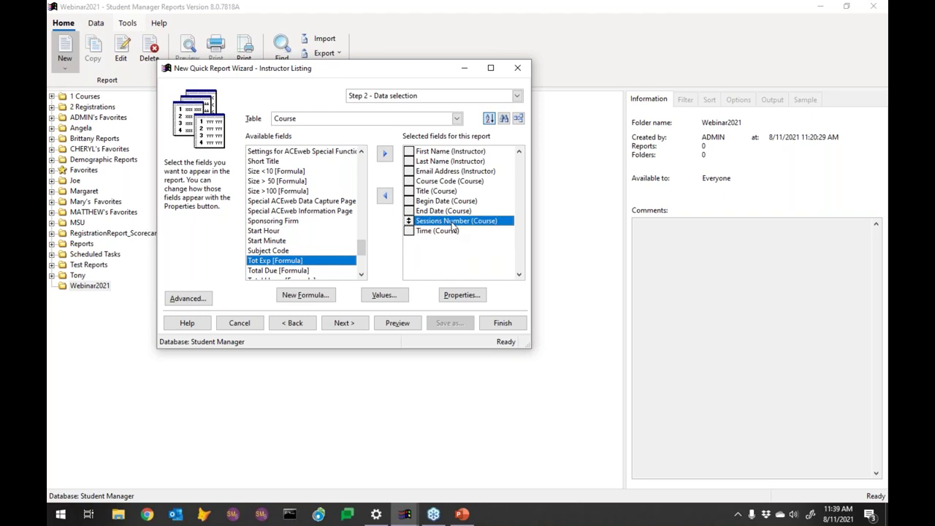
click(458, 295)
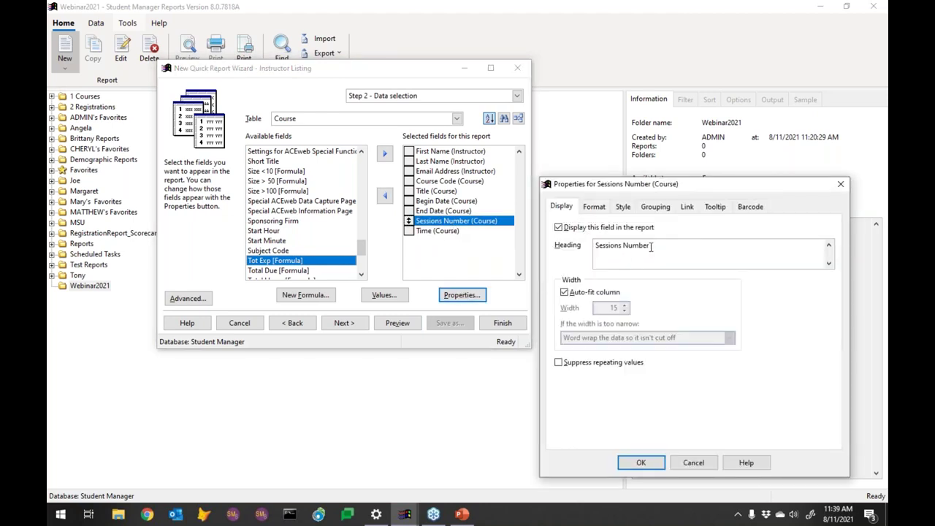
drag(652, 246, 585, 247)
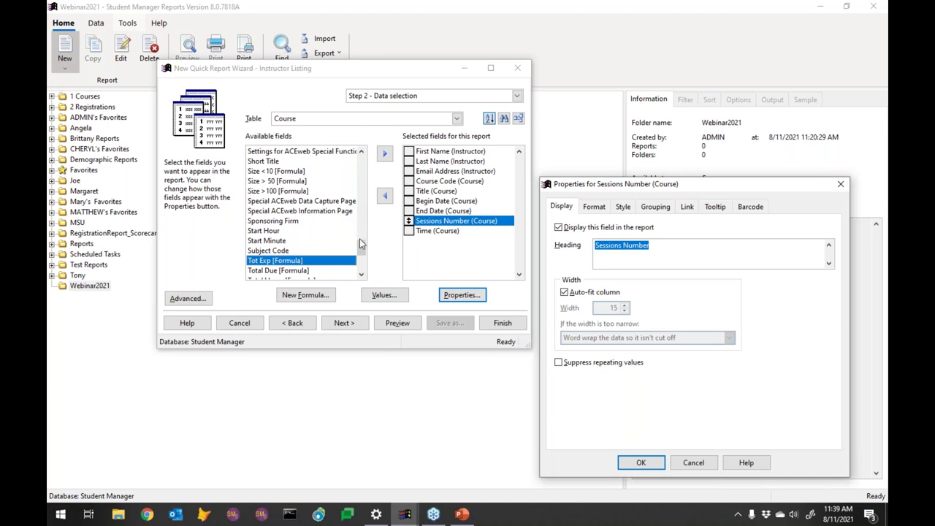
text(#)
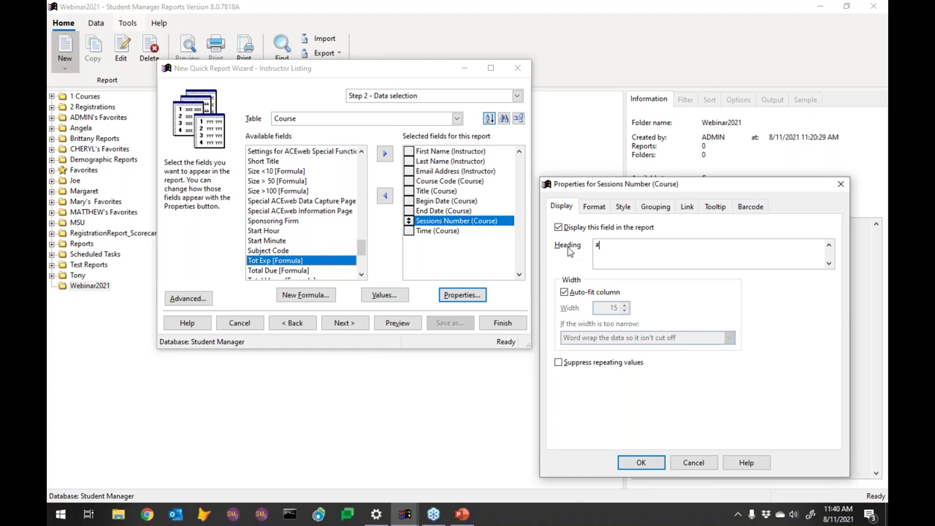
click(642, 463)
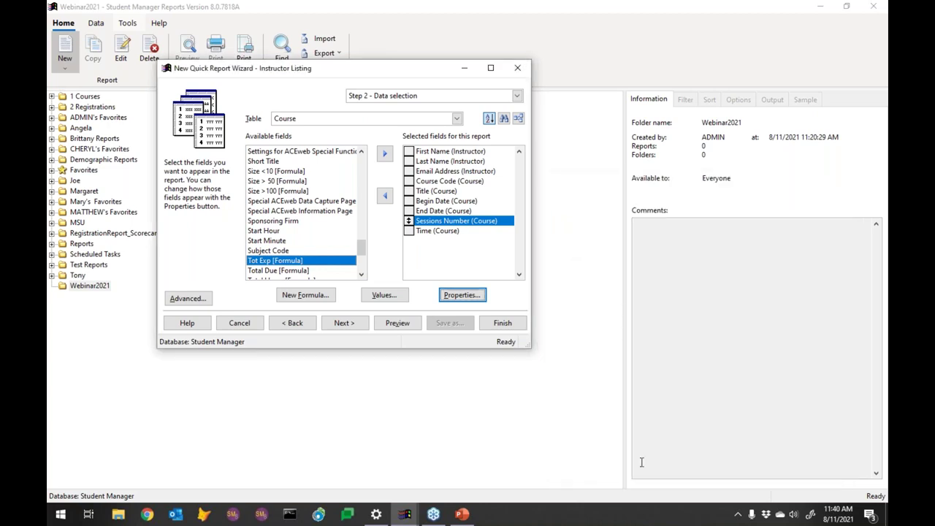
click(397, 326)
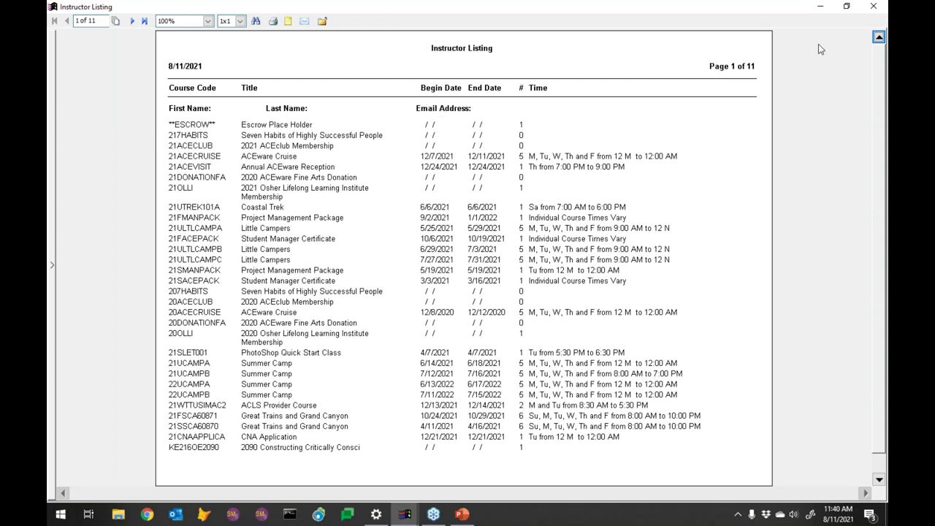
click(873, 7)
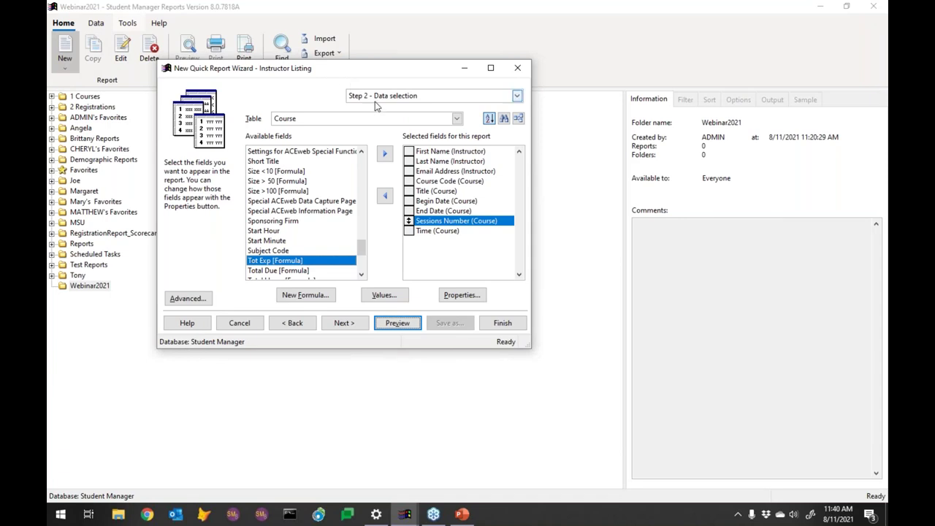
Step: Advance the wizard to Step 3 - Standard filter options
click(344, 323)
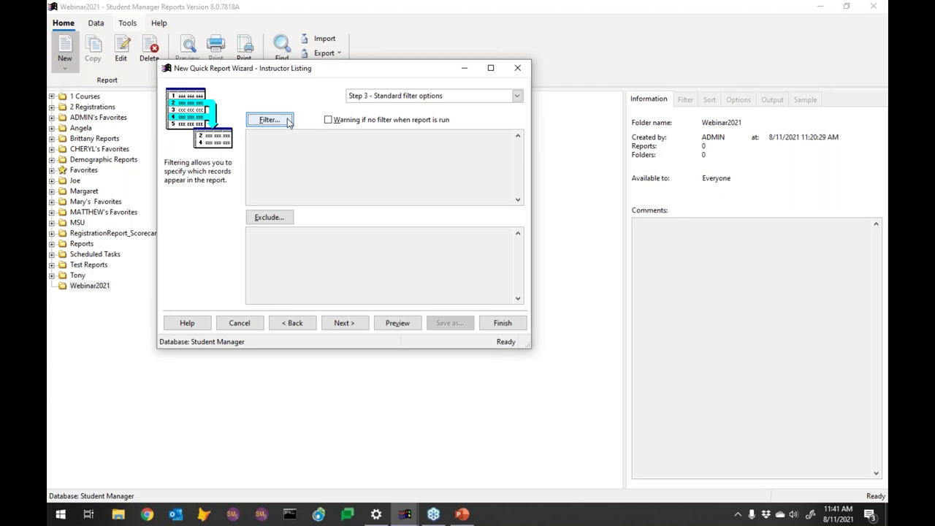
Step: Add a new filter condition with Table set to Course and Field set to Course Code
click(285, 125)
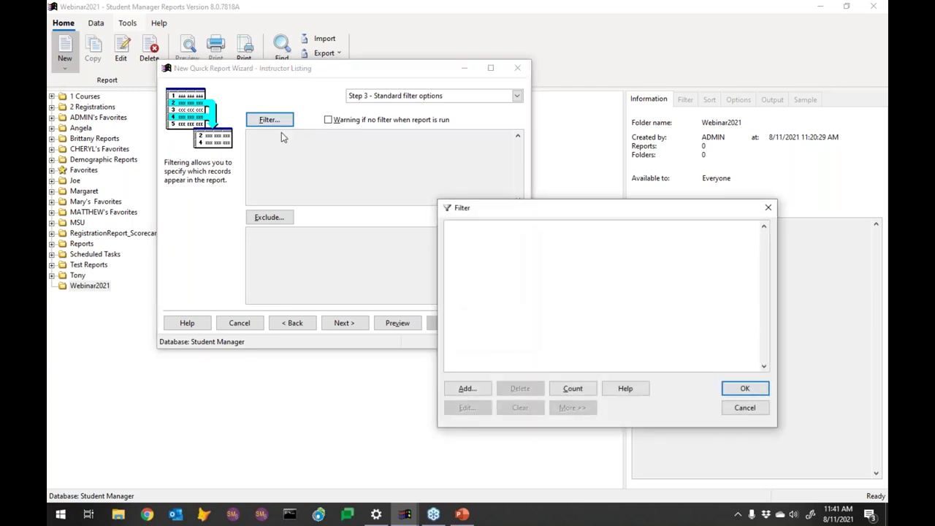
click(483, 388)
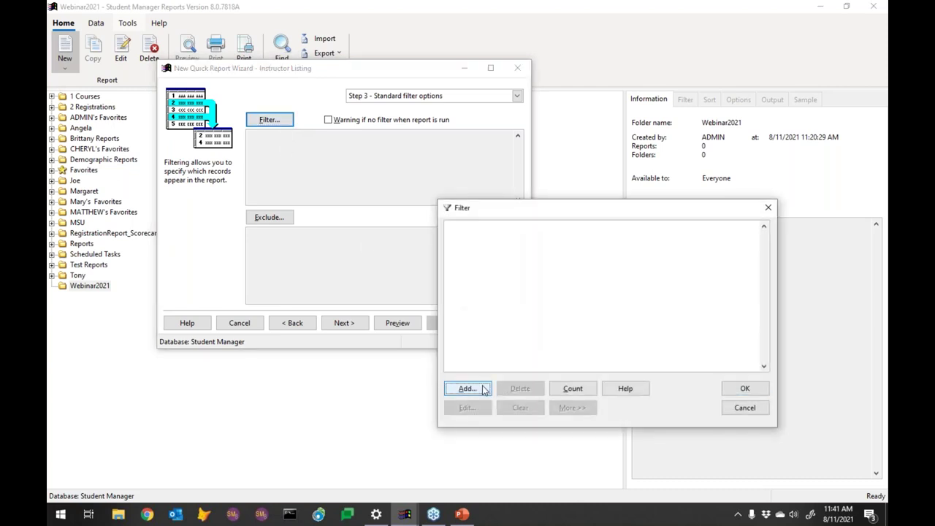
click(480, 389)
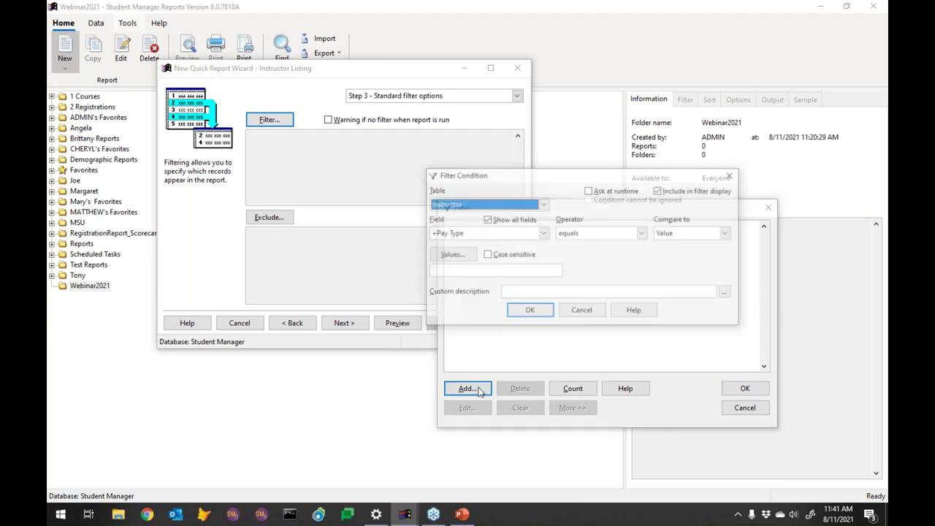
click(543, 205)
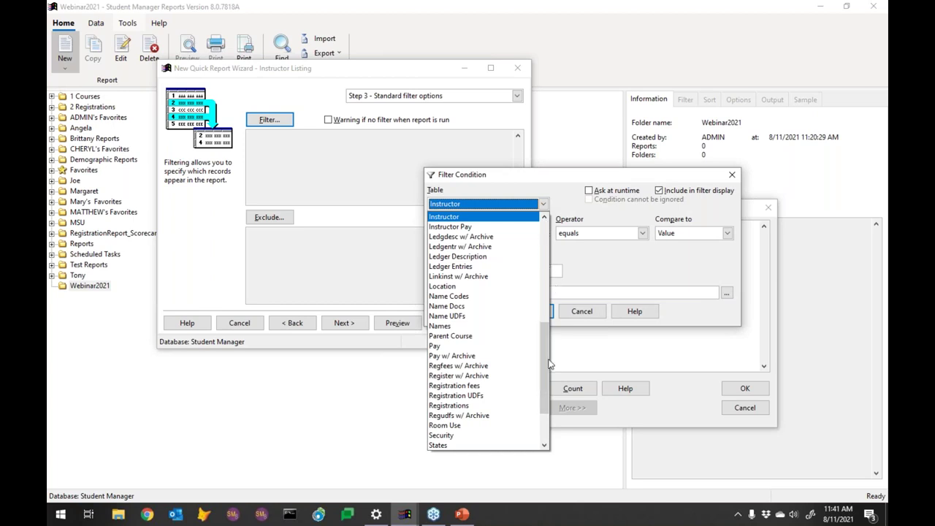
drag(549, 364, 549, 271)
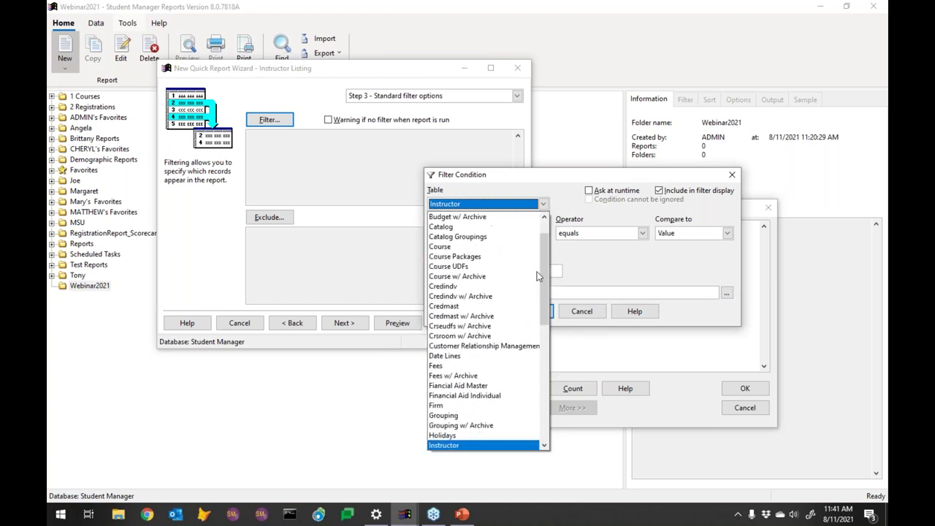
click(451, 248)
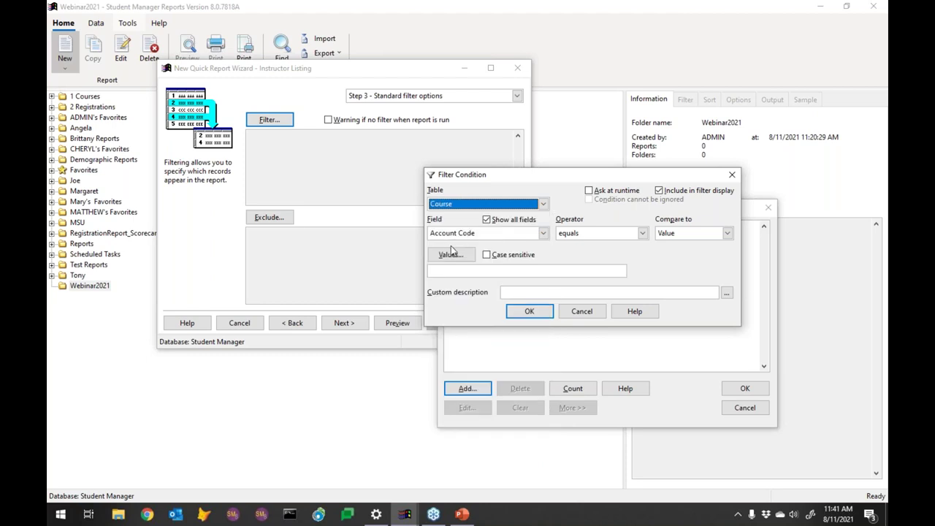
click(543, 233)
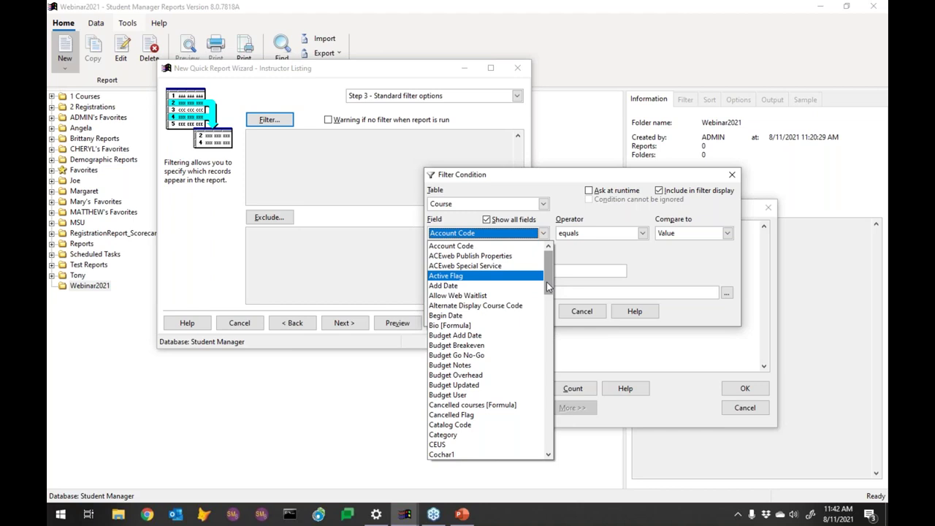
drag(547, 282, 549, 333)
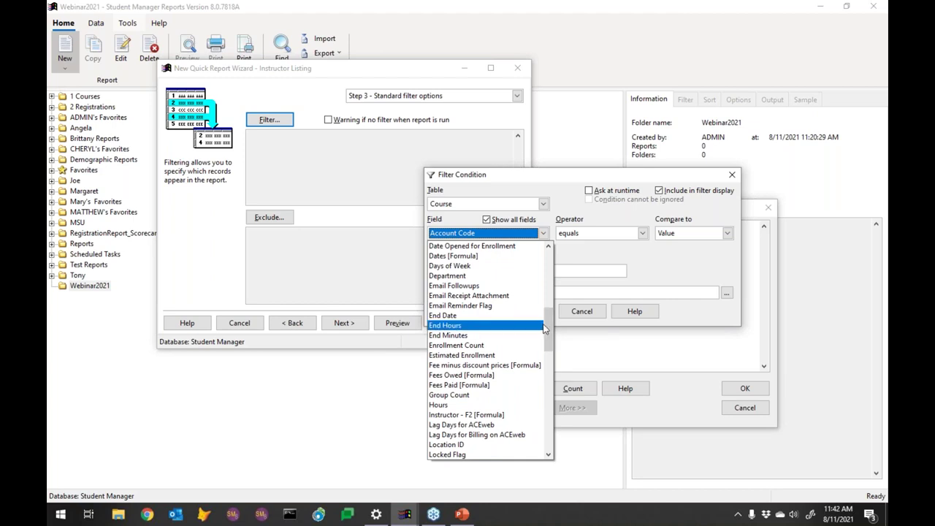
drag(548, 324, 548, 334)
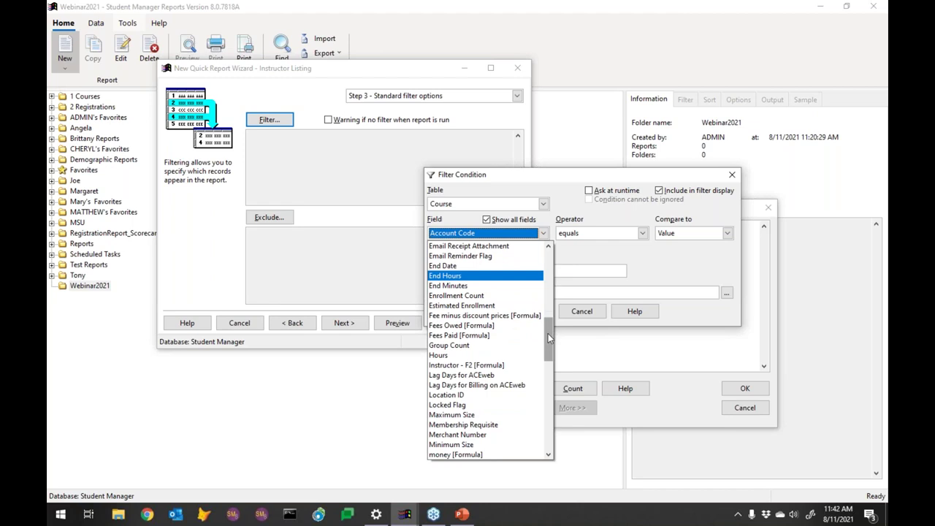
drag(548, 333, 548, 345)
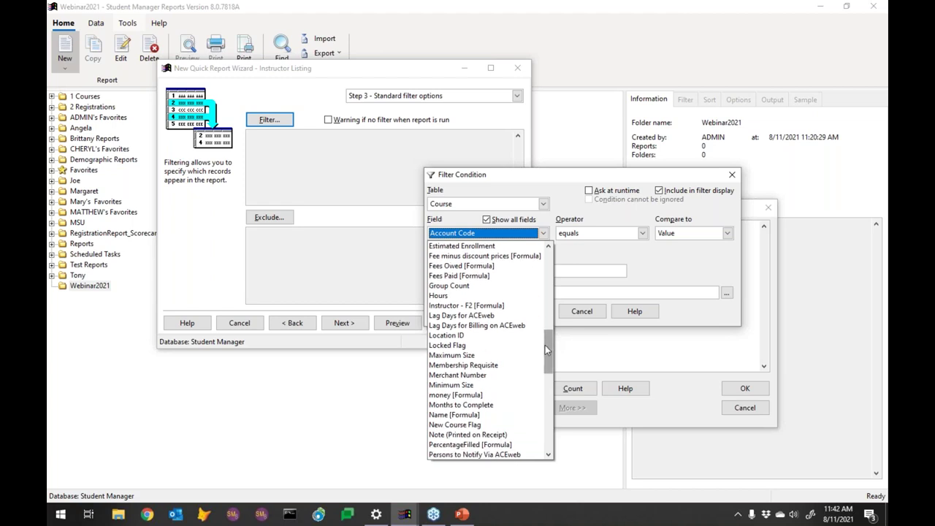
drag(545, 347, 546, 320)
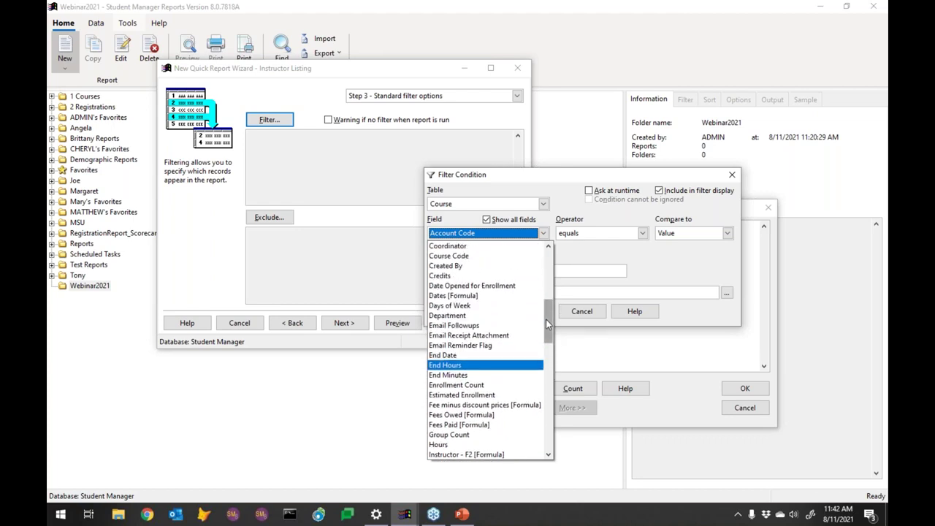
click(462, 259)
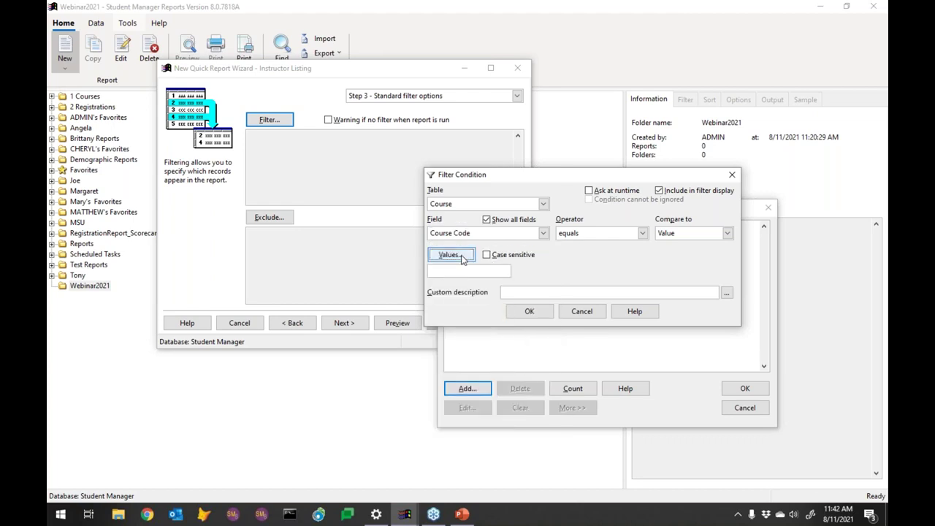
Step: Set the condition's operator to 'begins with', comparing to a fixed Value without run-time prompting
click(591, 235)
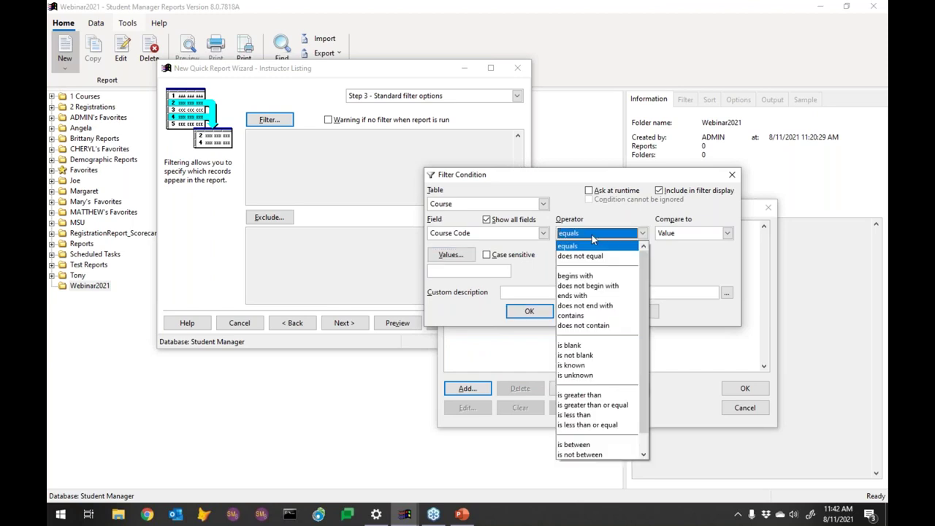
click(590, 276)
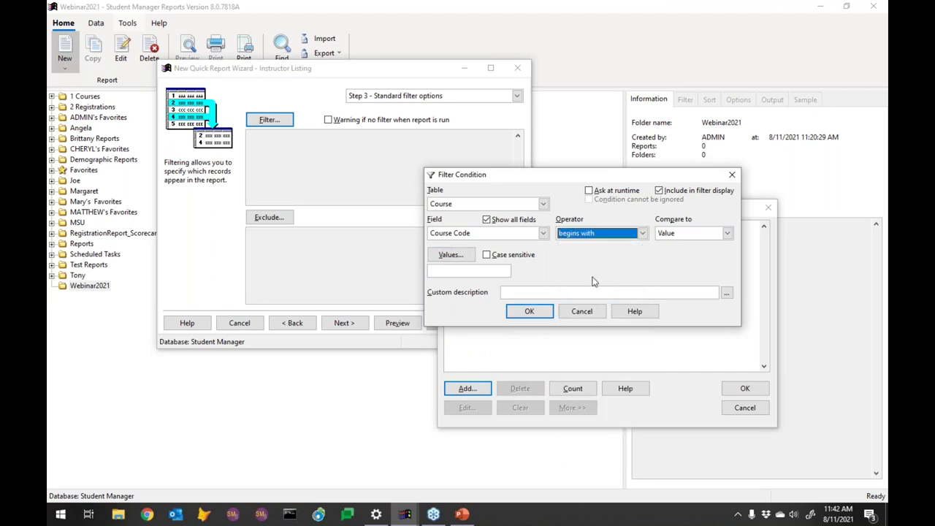
click(681, 238)
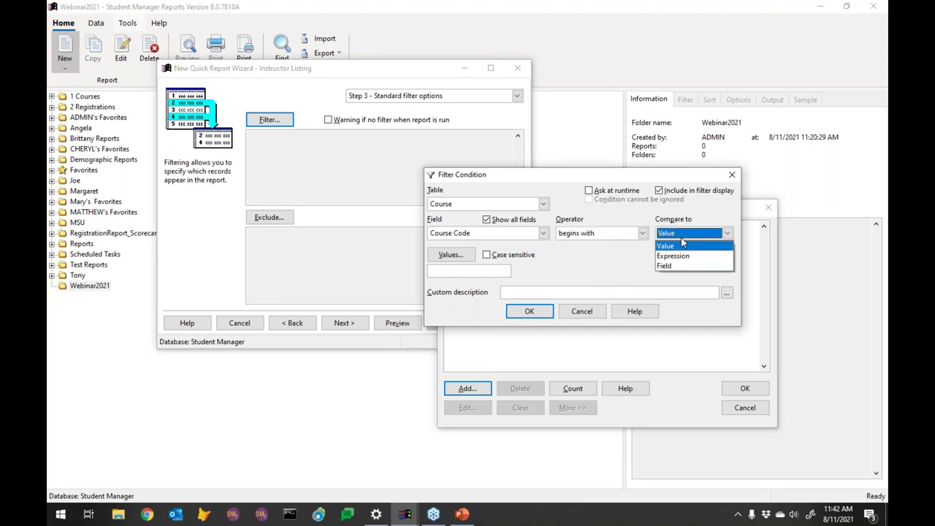
click(682, 241)
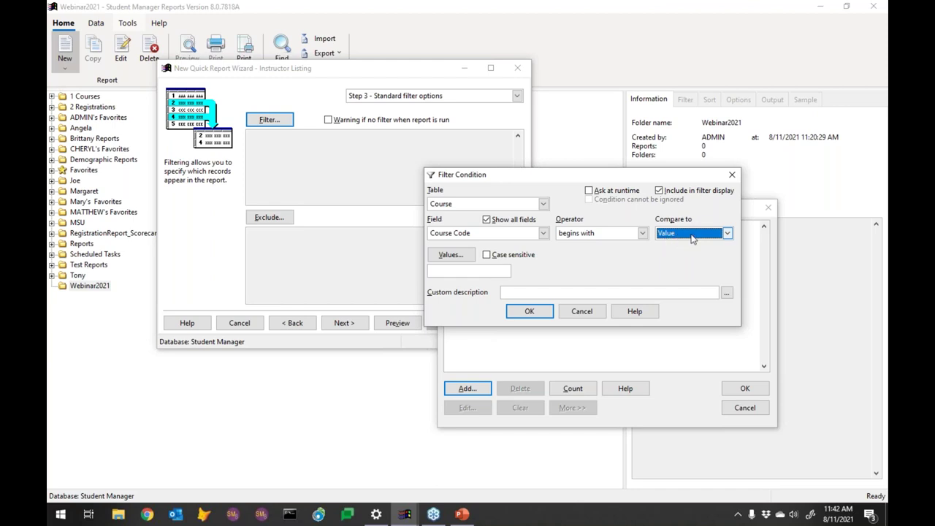
click(675, 235)
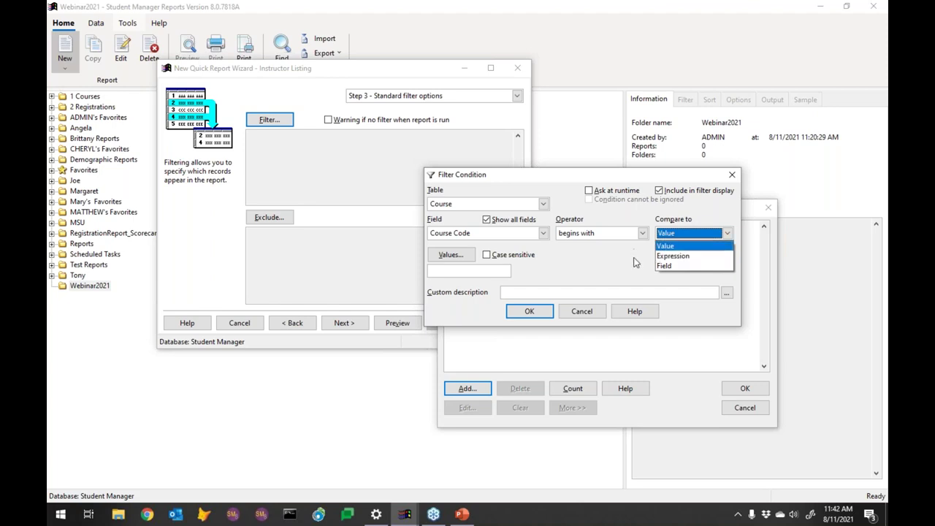
click(646, 260)
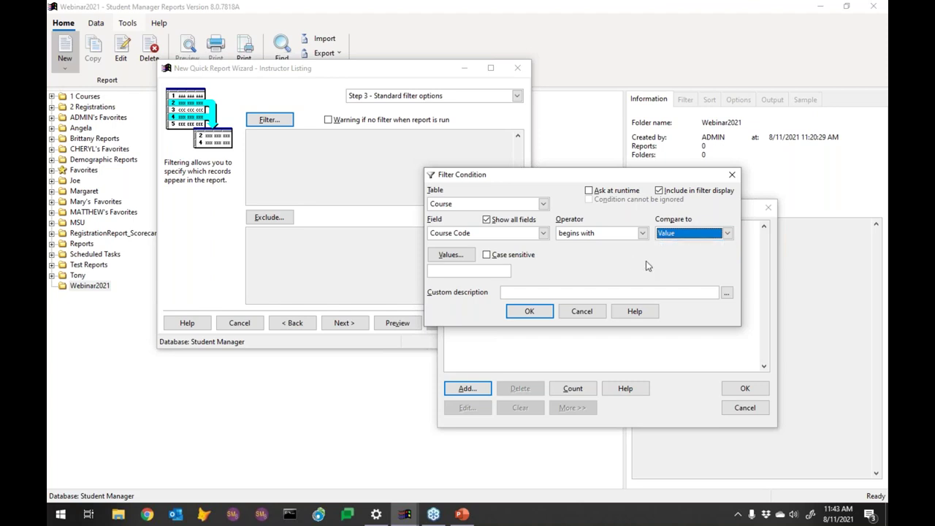
click(447, 270)
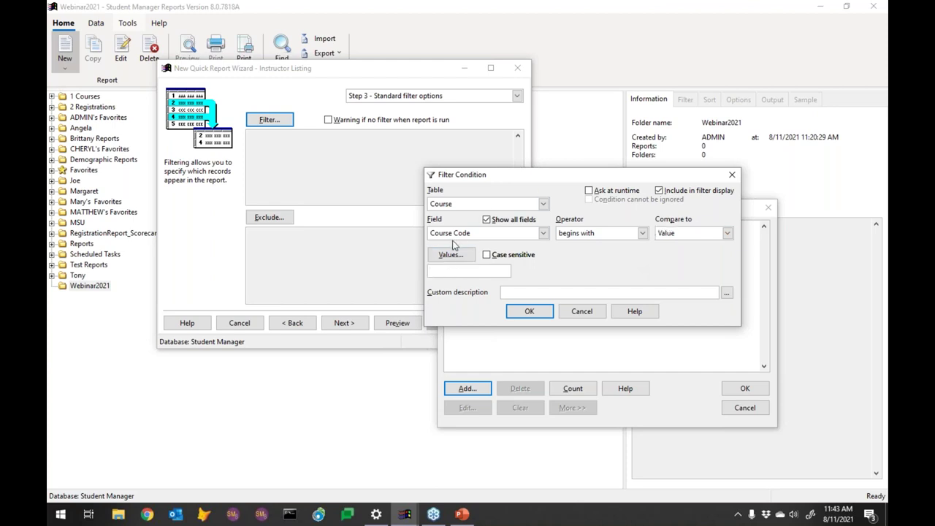
click(589, 192)
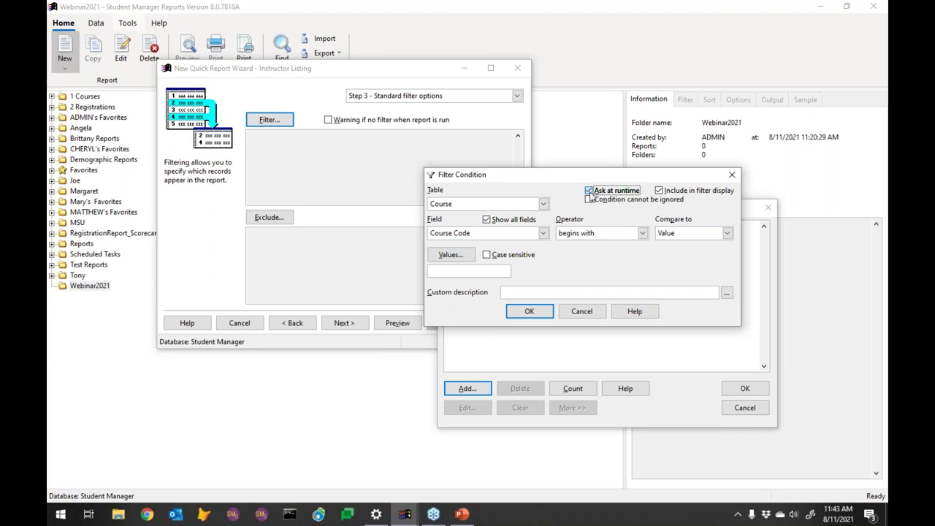
click(589, 192)
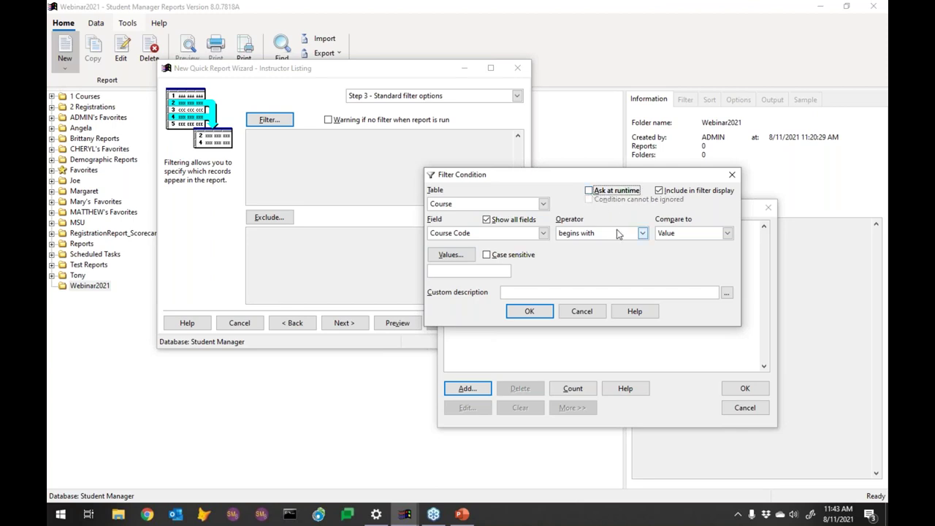
Step: Enter 21 as the value and confirm both the Filter Condition and Filter dialogs
click(448, 270)
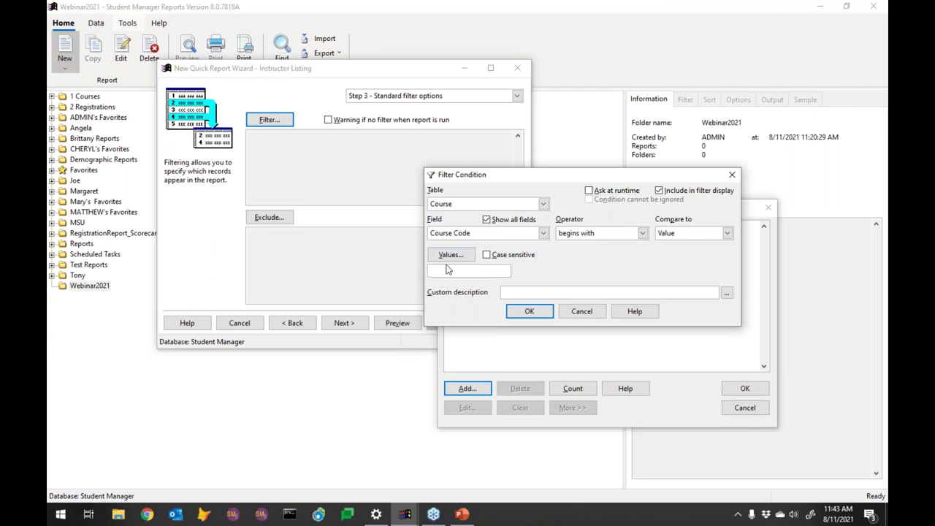
text(21)
click(533, 315)
click(740, 392)
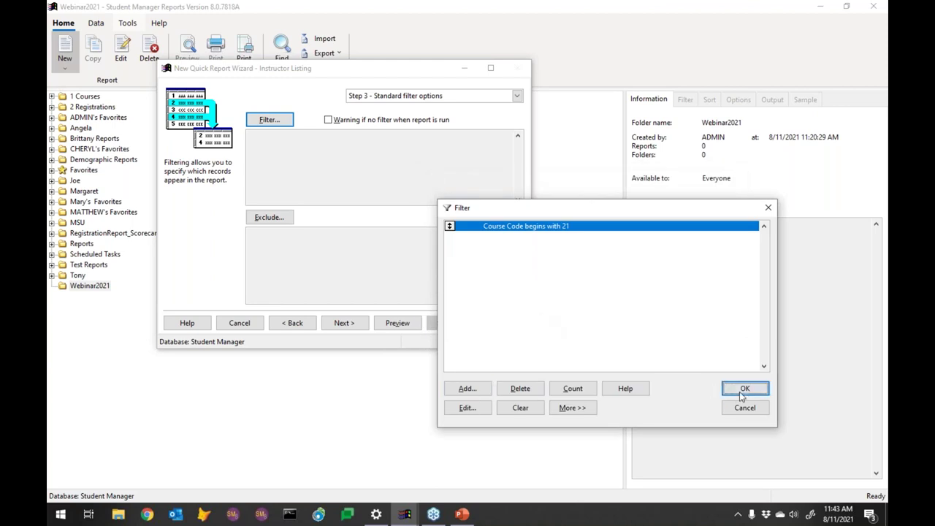
click(405, 326)
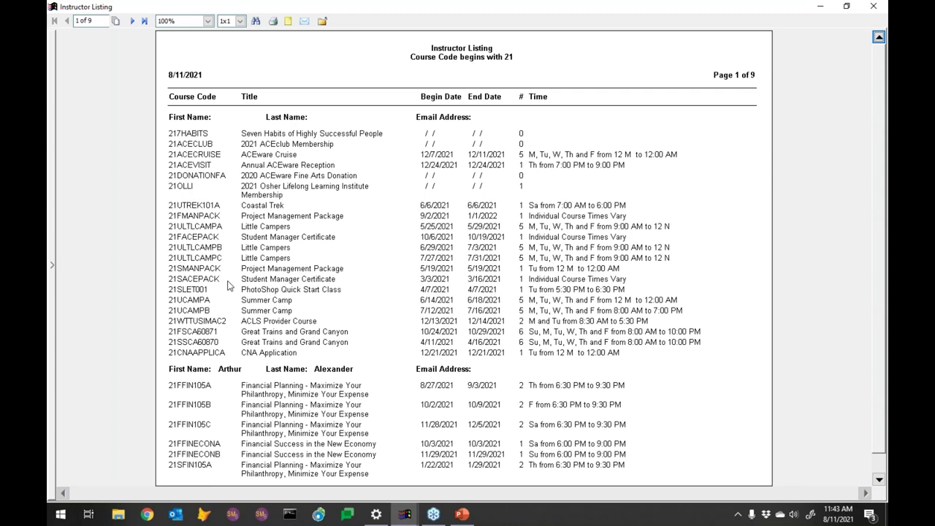
click(133, 22)
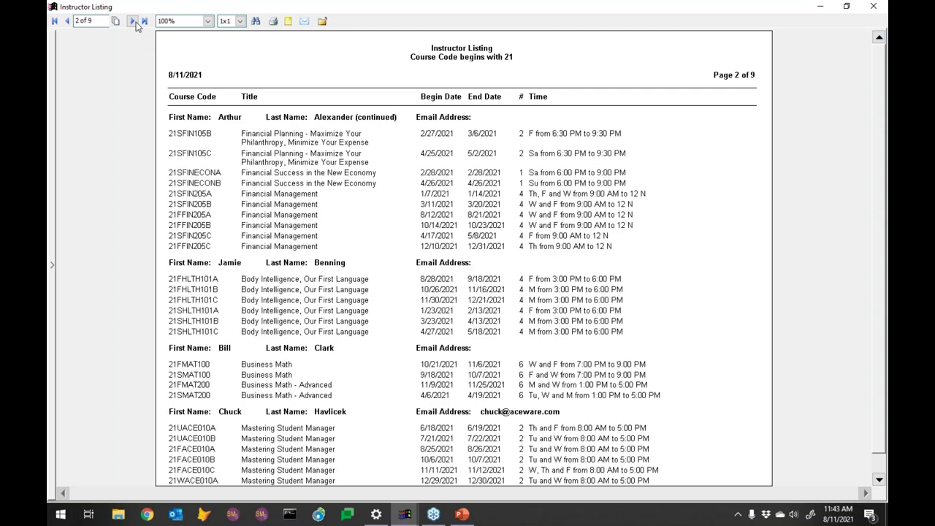
click(133, 22)
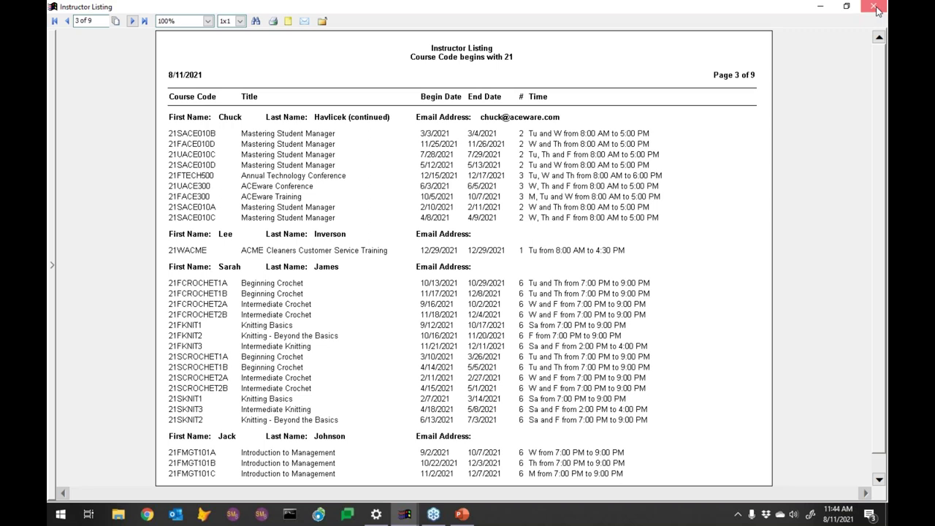
click(875, 7)
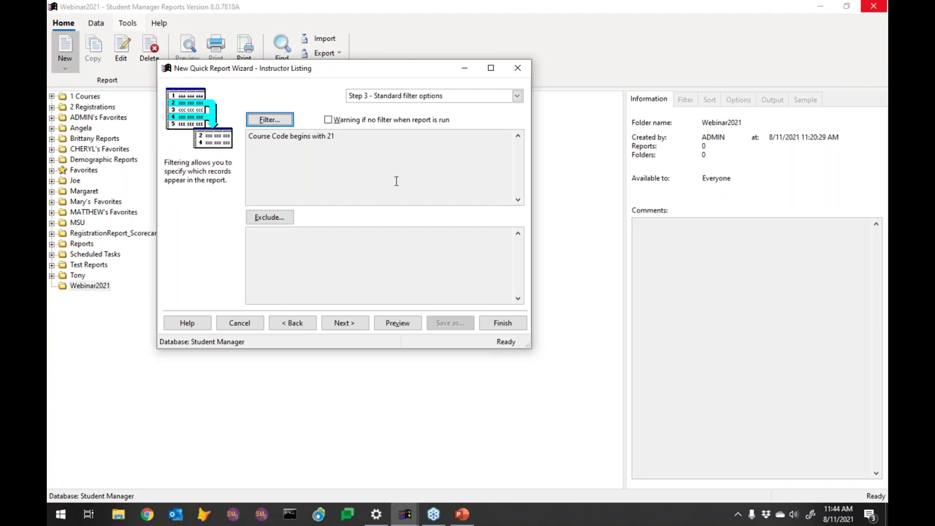
Step: Start a new filter condition on the Course UDFs table and browse its fields
click(269, 120)
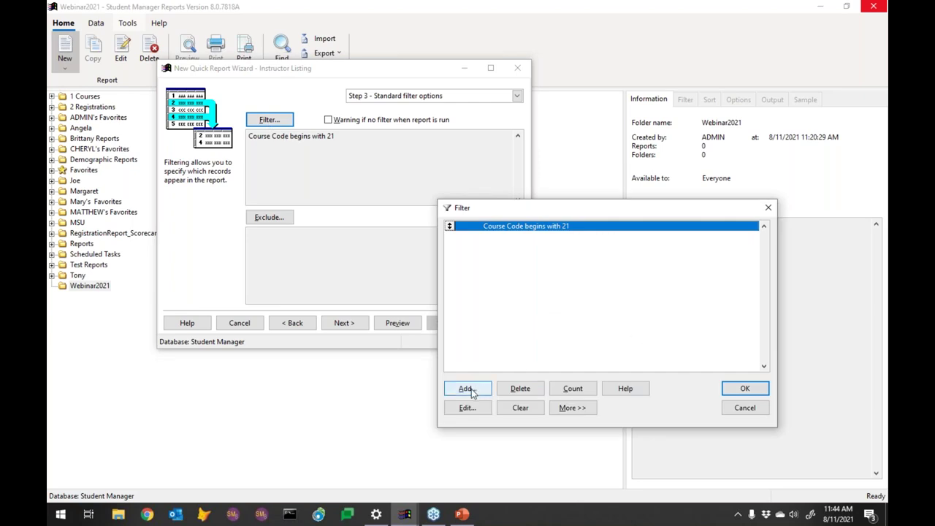
click(470, 389)
click(588, 204)
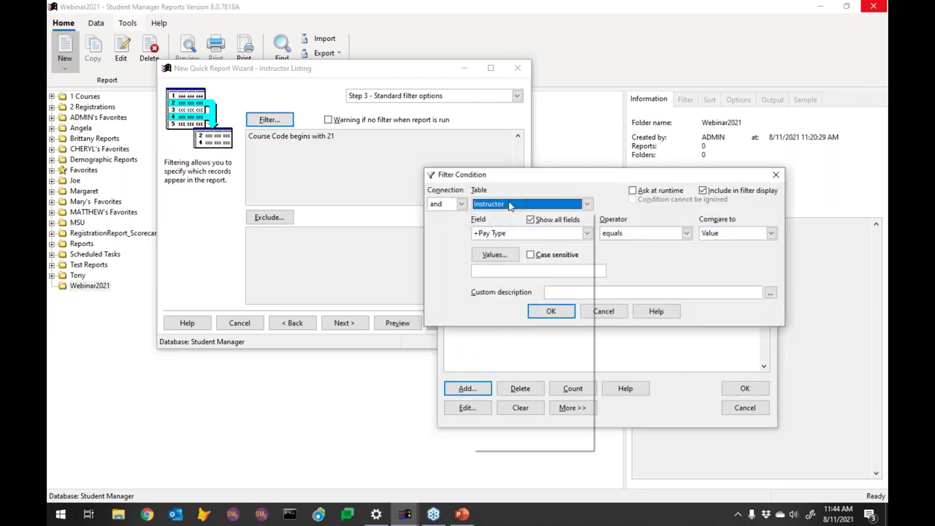
drag(595, 360, 590, 251)
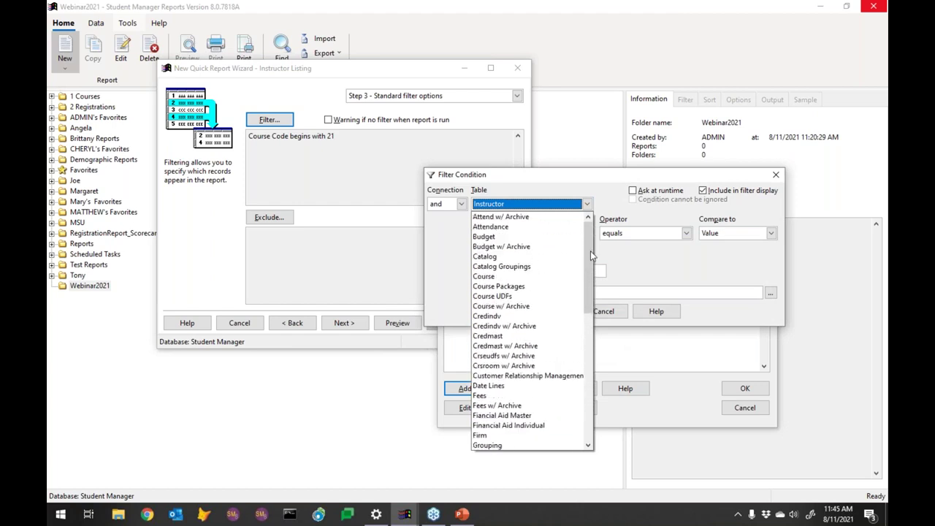
click(523, 297)
click(538, 233)
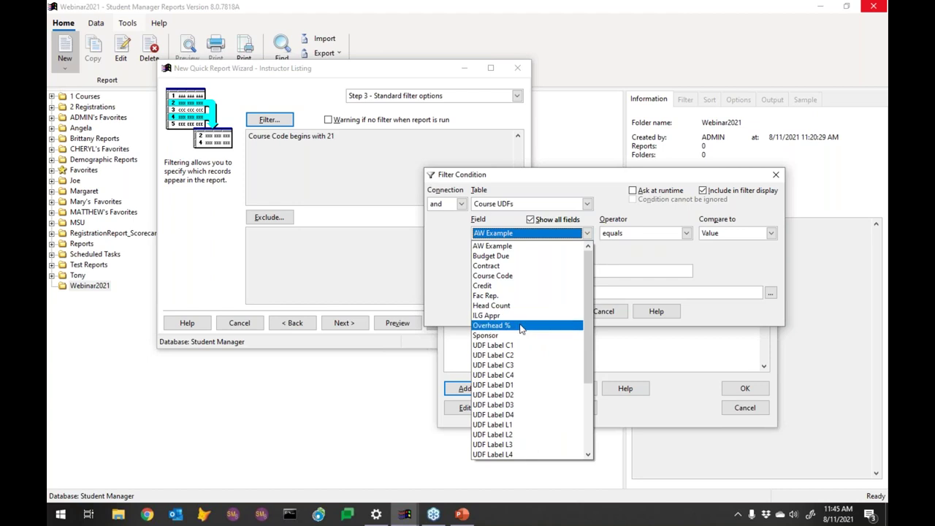
scroll(589, 326, down, 3)
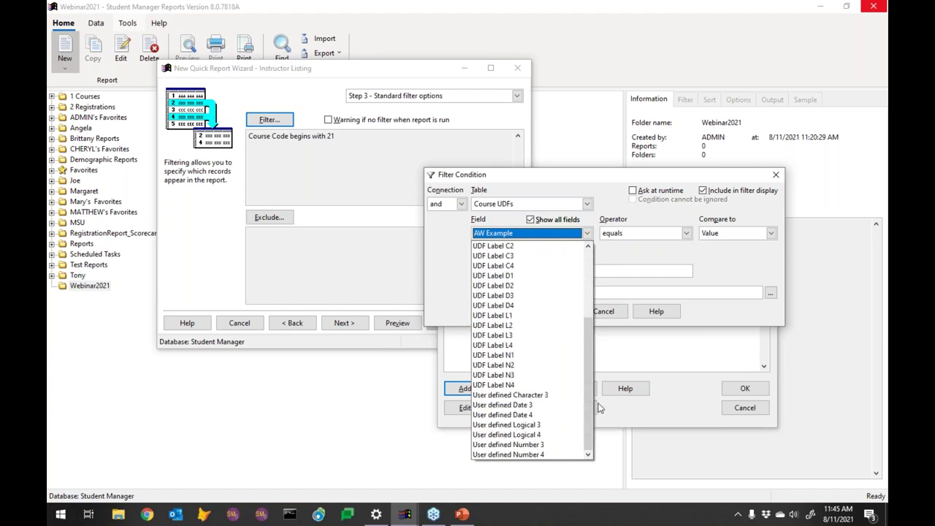
scroll(589, 326, up, 3)
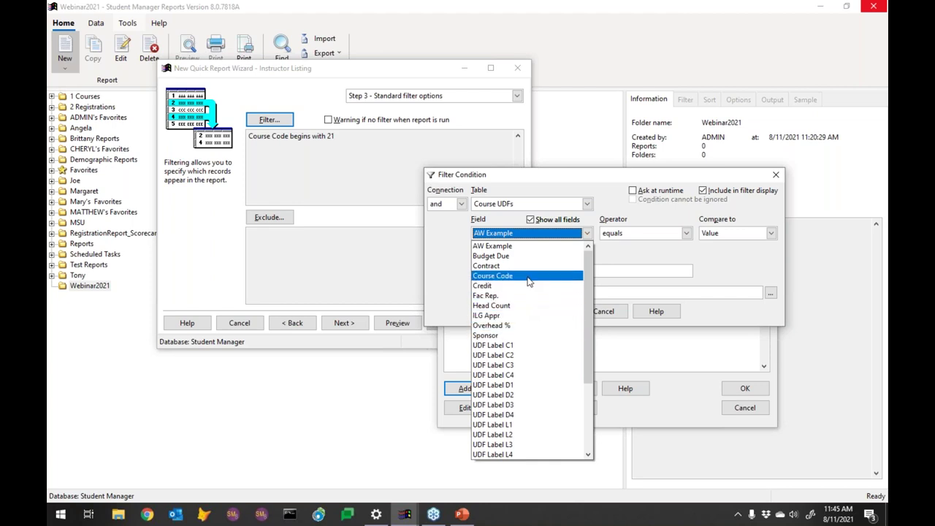
Step: Try the Sponsor field and look up its values, then abandon the unfinished condition
click(504, 336)
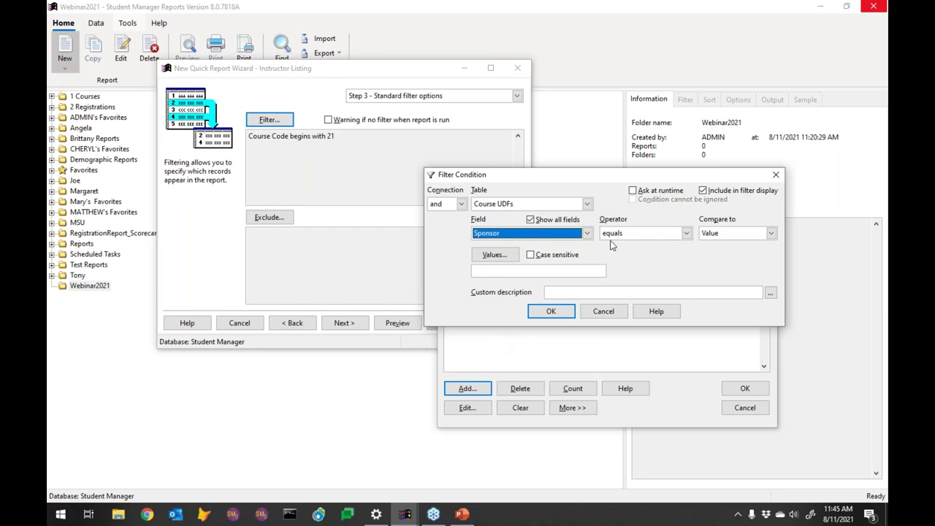
click(494, 255)
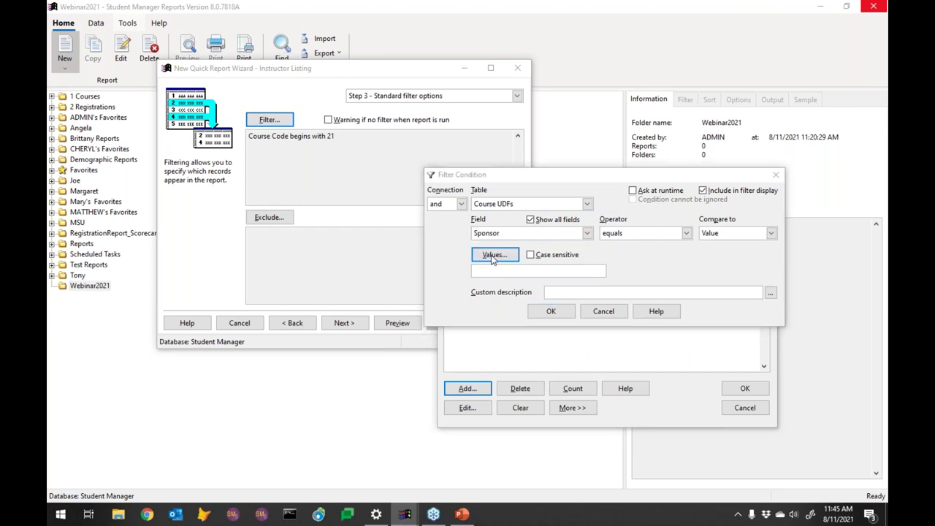
click(522, 194)
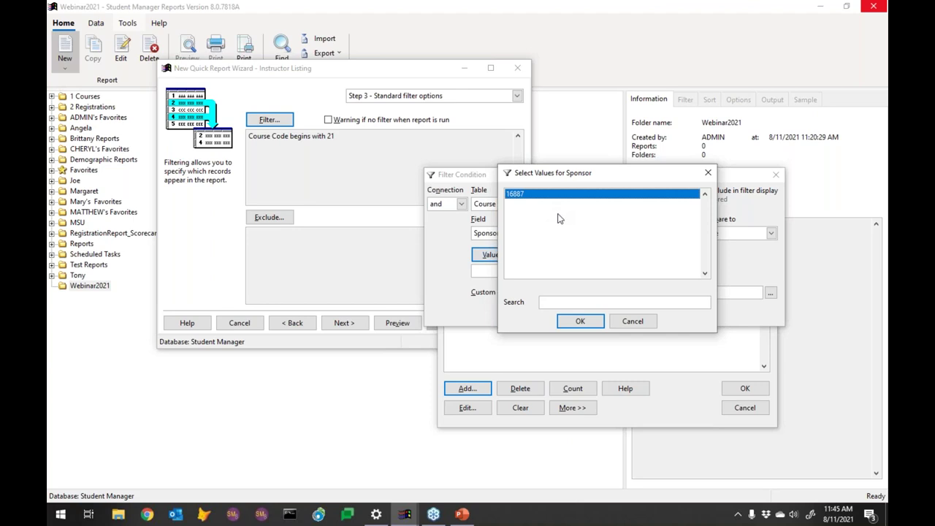
click(633, 322)
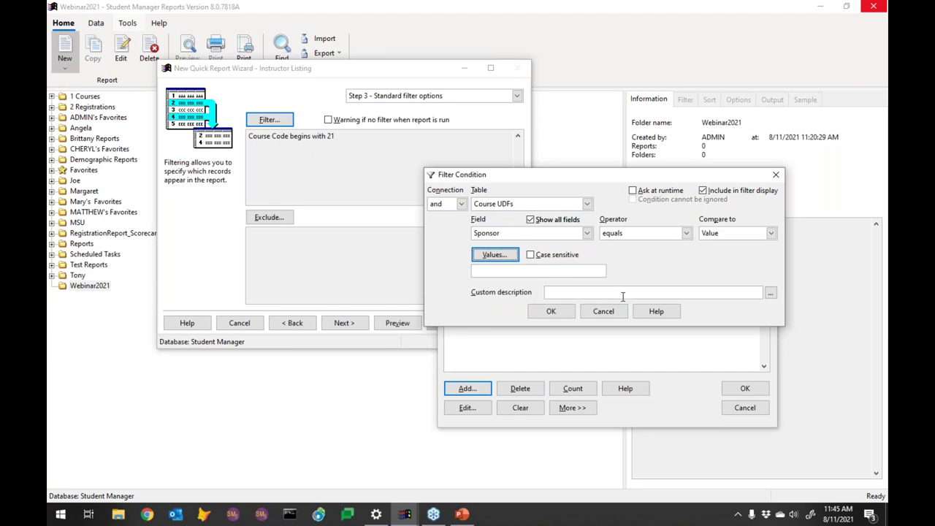
click(605, 312)
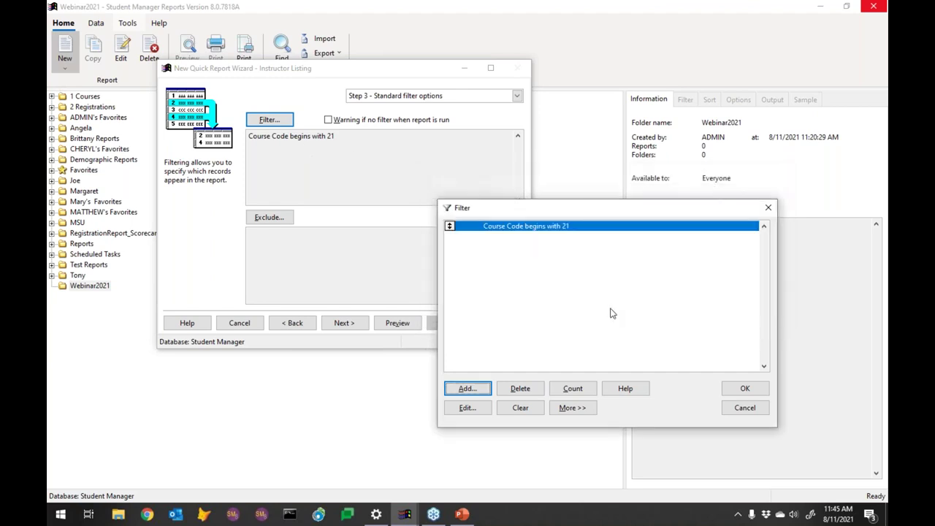
Step: Keep only the Course Code condition and advance to Step 4, sort options
click(515, 229)
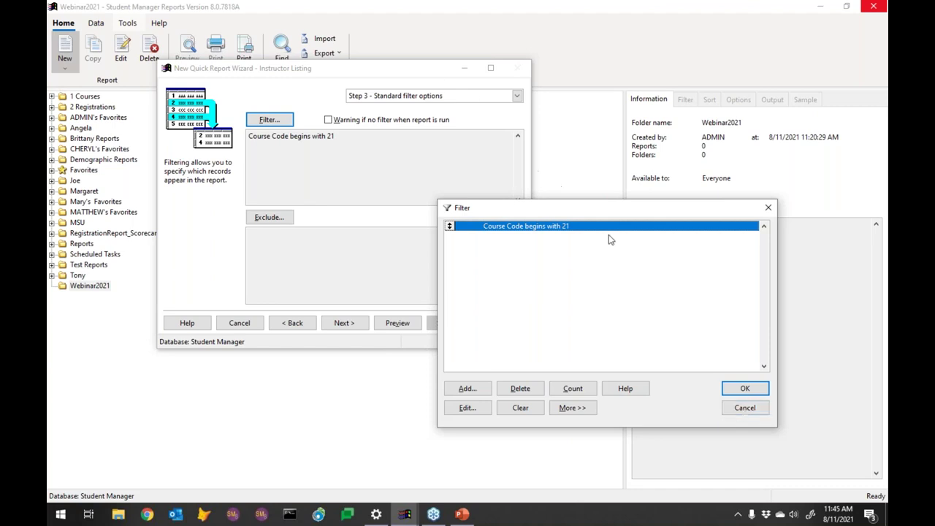
click(744, 407)
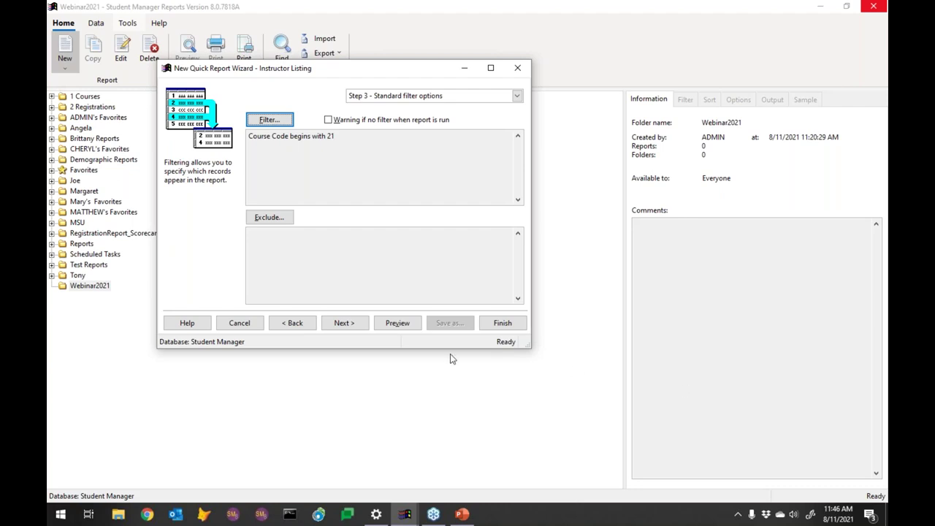
click(352, 324)
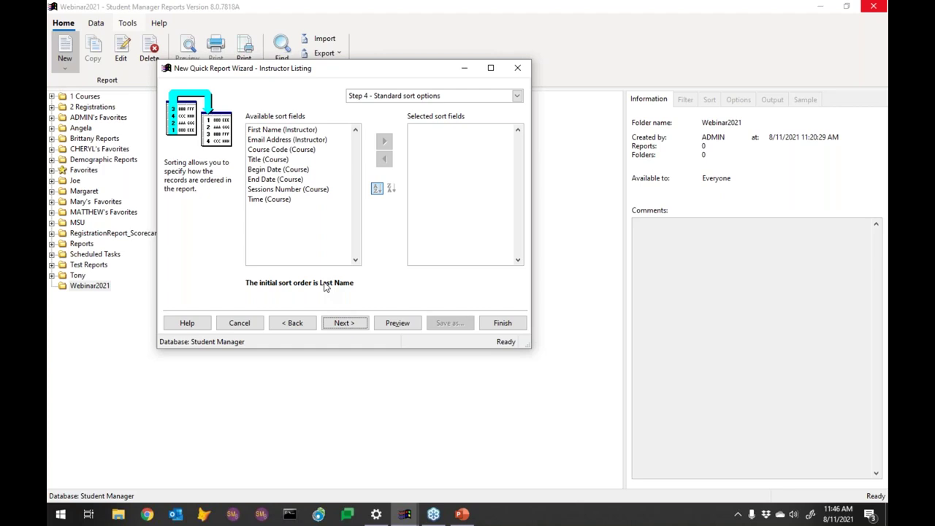
Step: Sort by First Name (Instructor), then Course Code (Course)
click(268, 132)
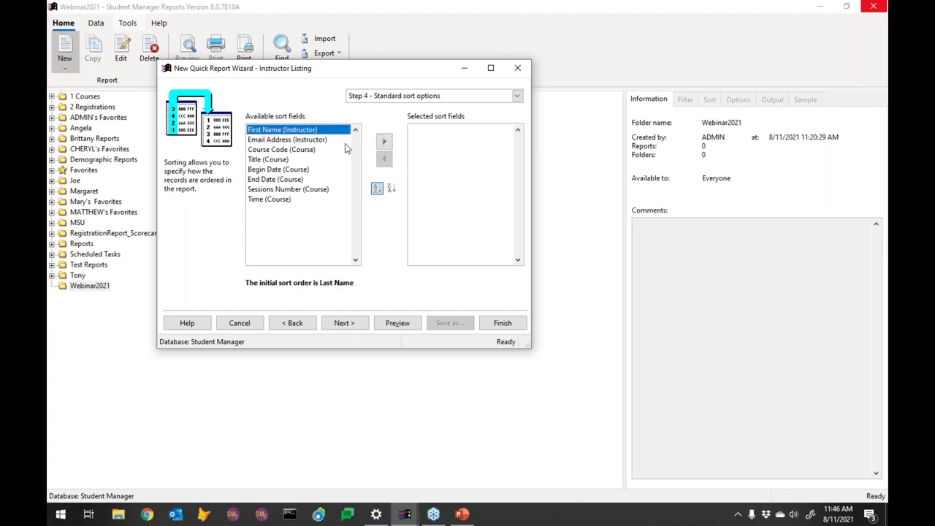
click(383, 141)
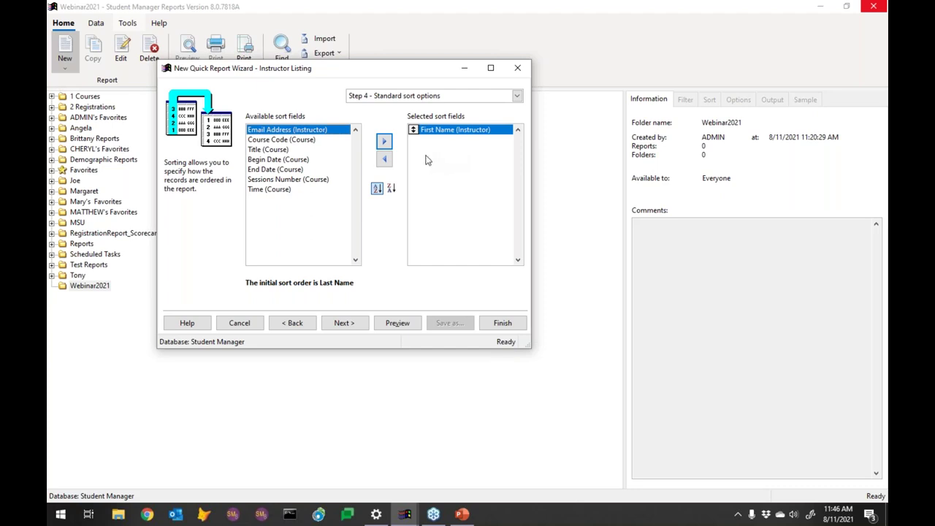
click(276, 150)
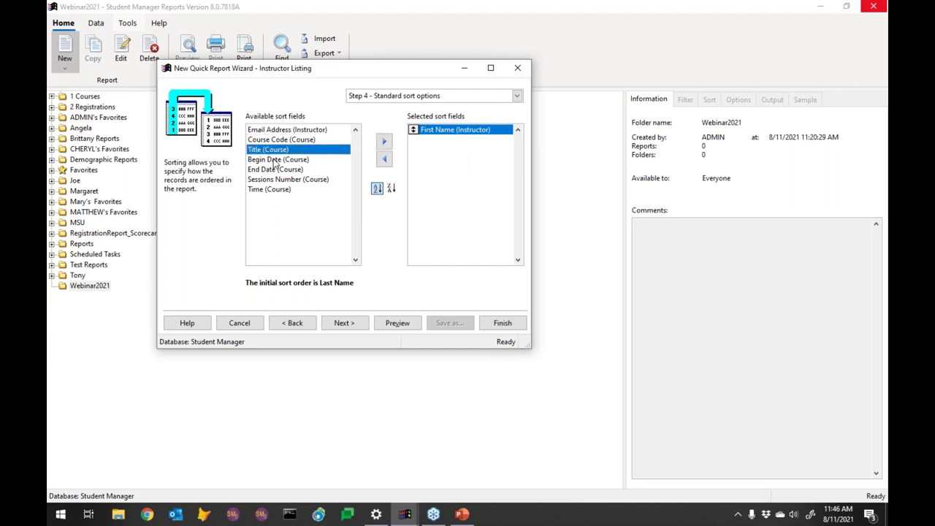
click(290, 162)
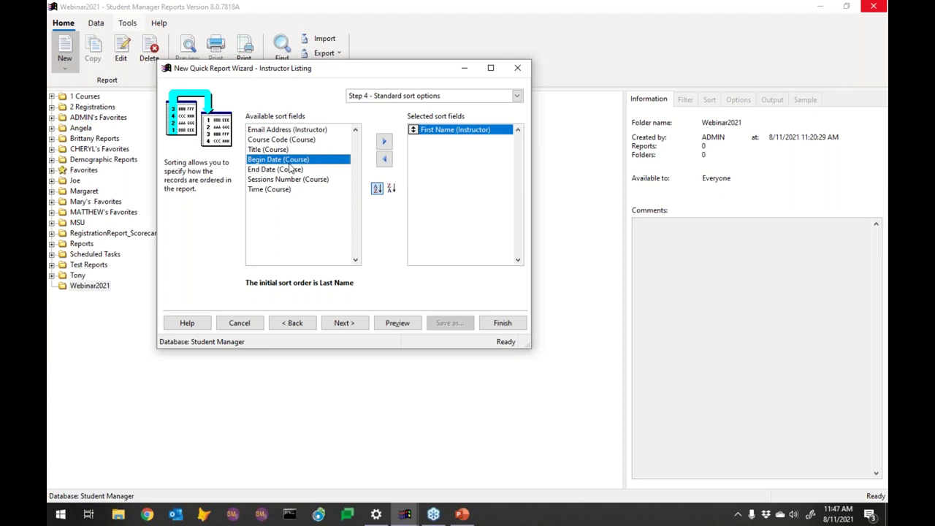
click(289, 141)
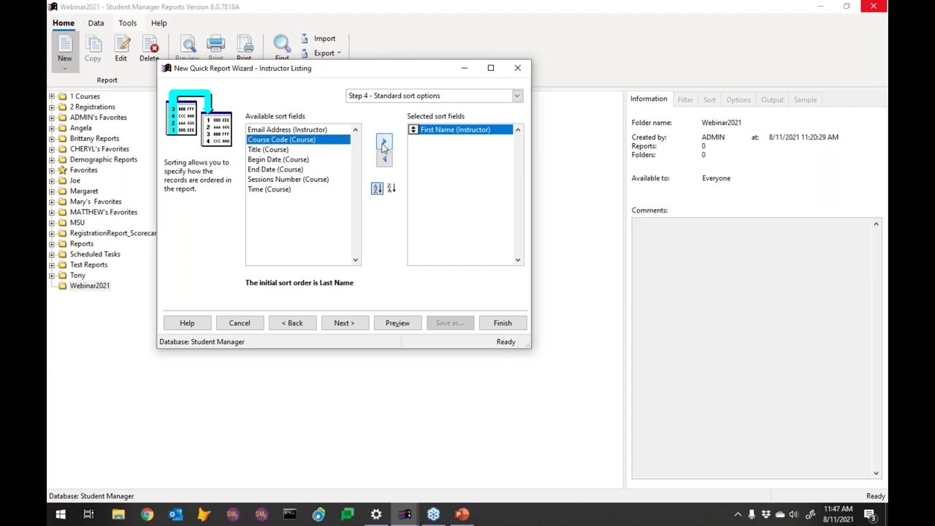
click(385, 141)
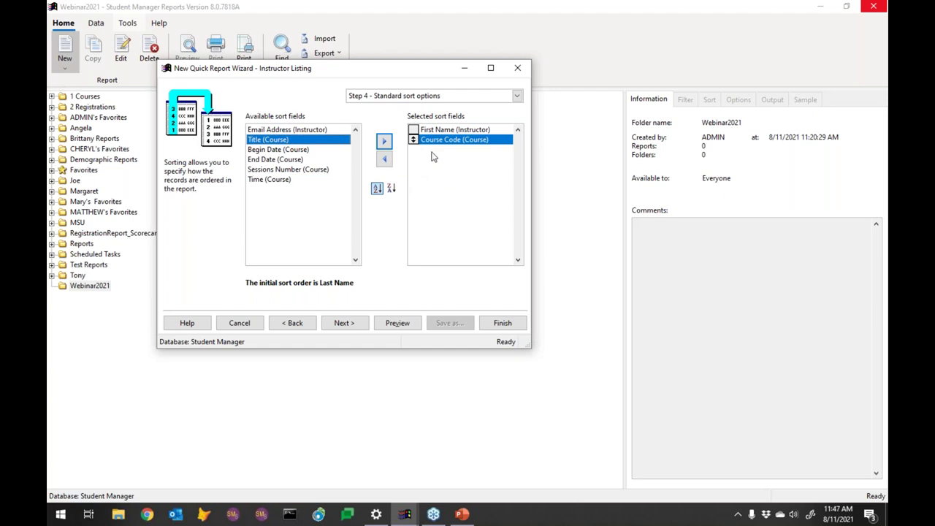
Step: Try Begin Date (Course) as a sort field, remove it, and preview the 9-page report
click(278, 150)
click(384, 141)
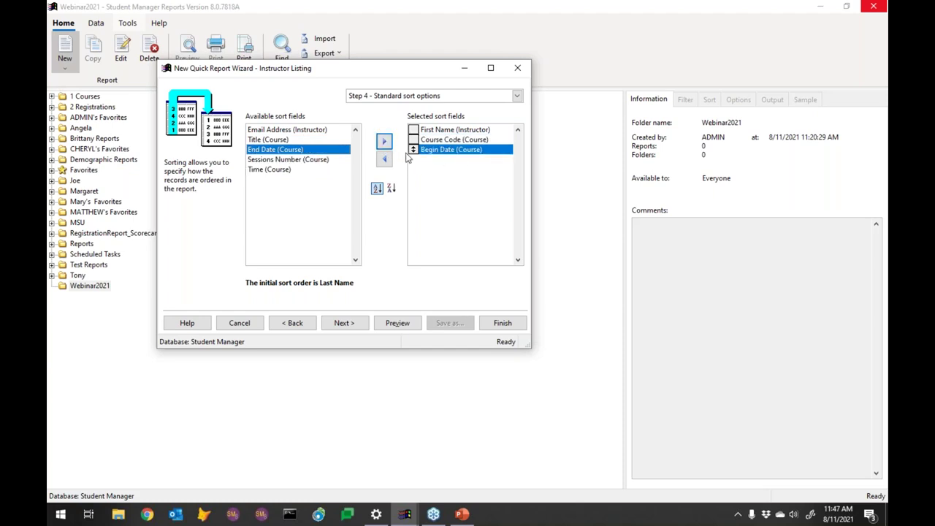
drag(412, 150, 414, 141)
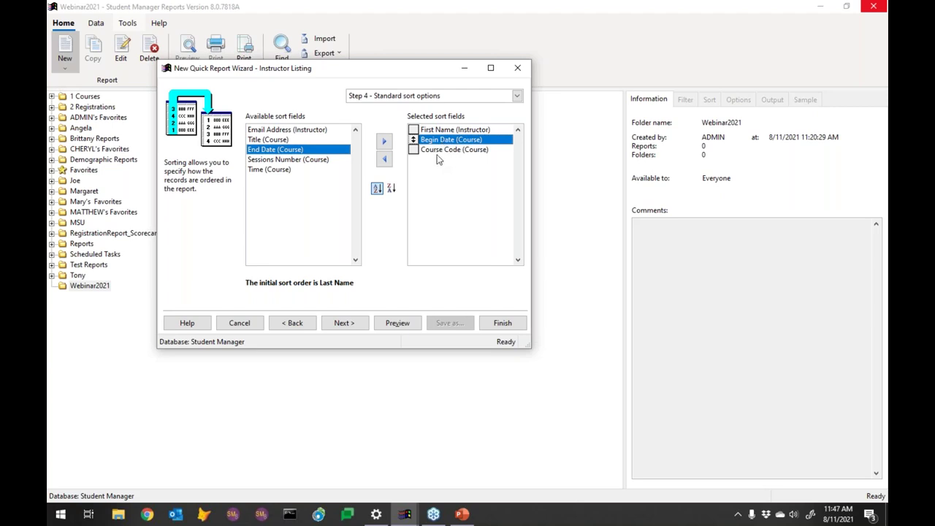
click(385, 159)
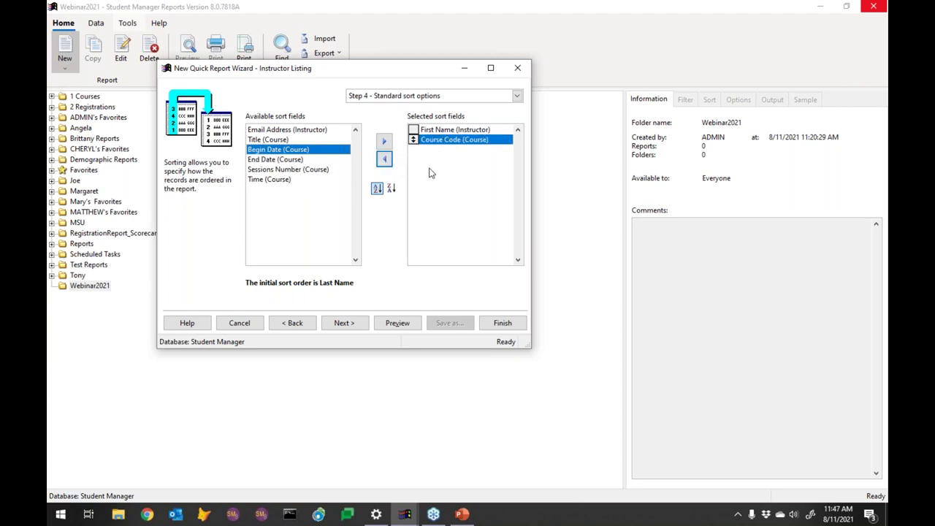
click(396, 323)
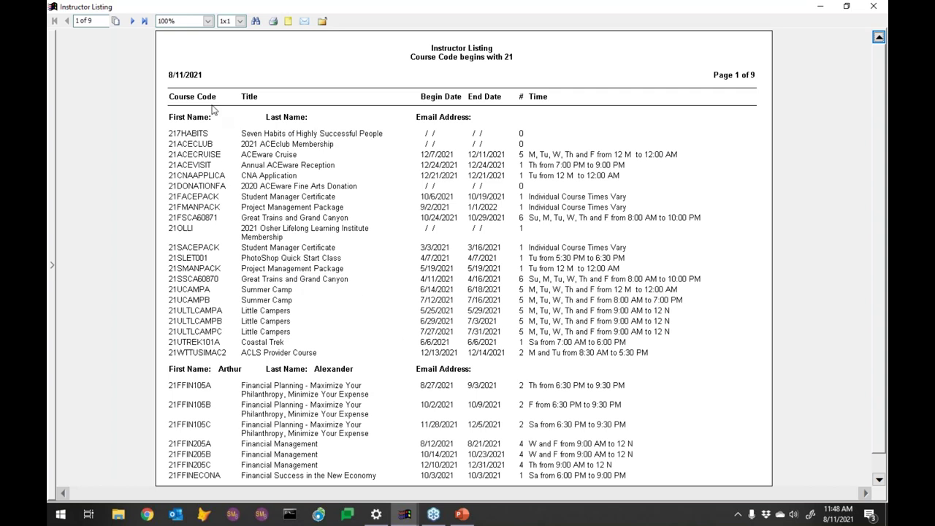
Step: View page 2 of the 9-page Instructor Listing preview, then close it
click(132, 22)
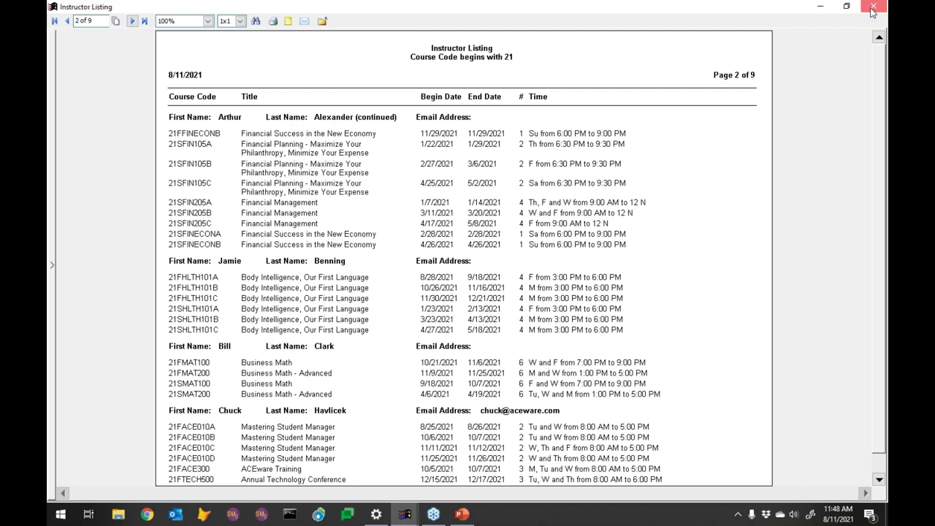
click(873, 8)
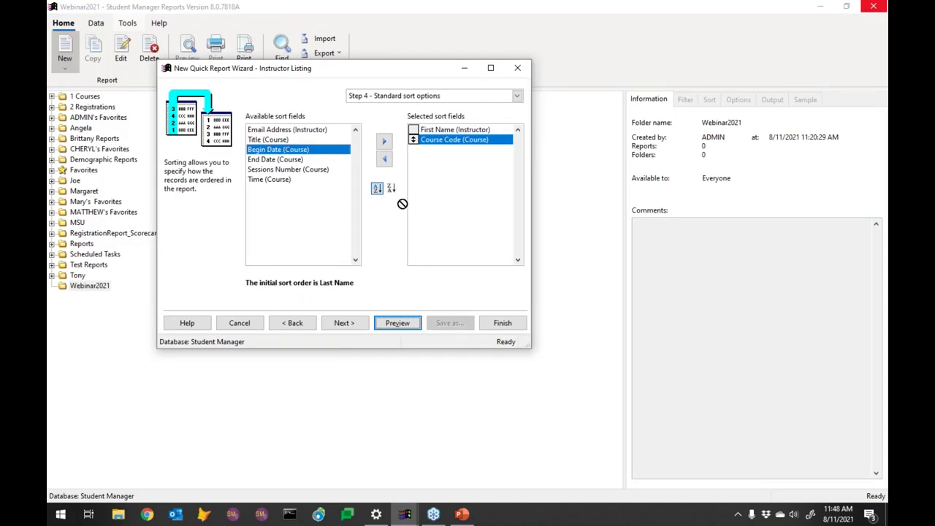
Step: Add Email Address (Instructor) as a sort field, drop Begin Date, and continue to Step 5
click(384, 142)
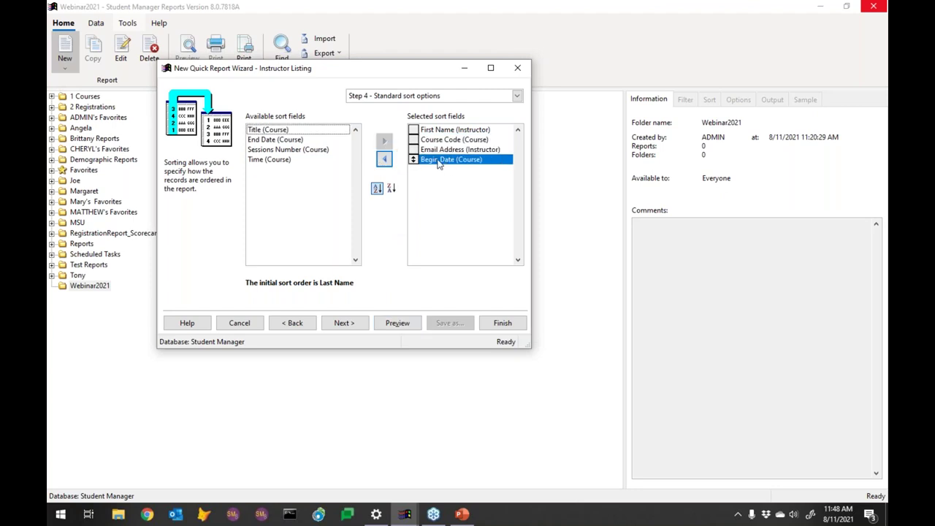
click(384, 159)
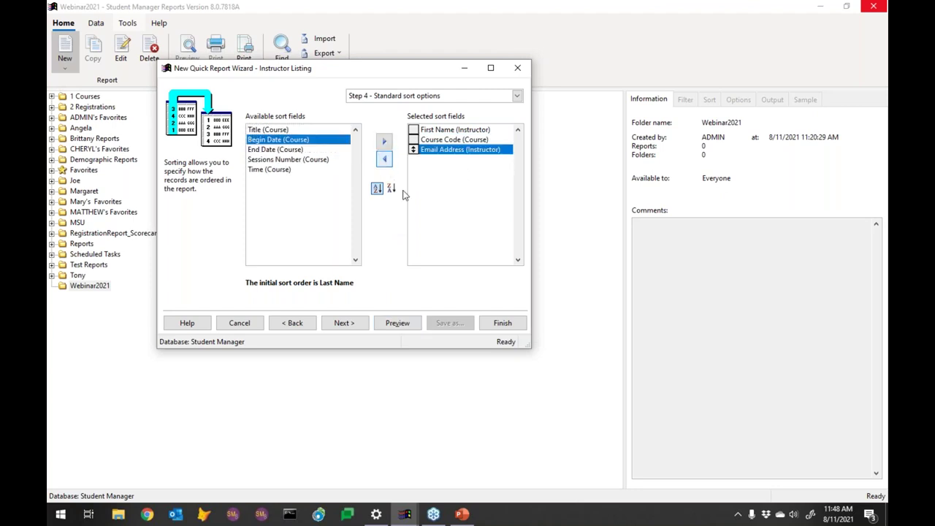
click(354, 325)
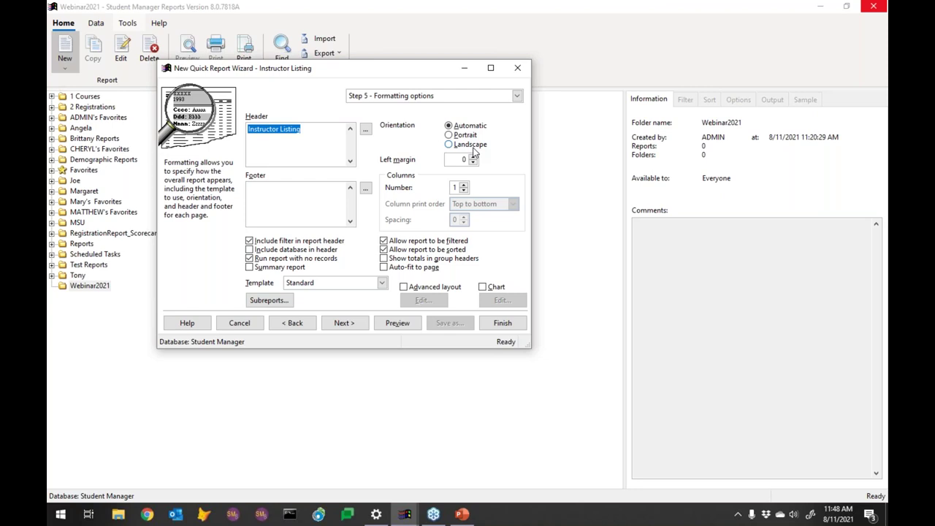
click(472, 150)
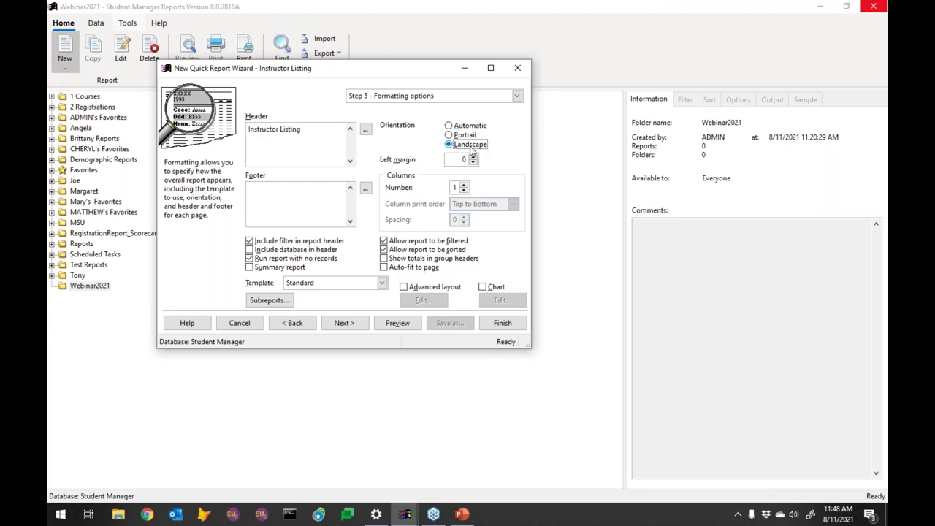
click(466, 128)
click(463, 185)
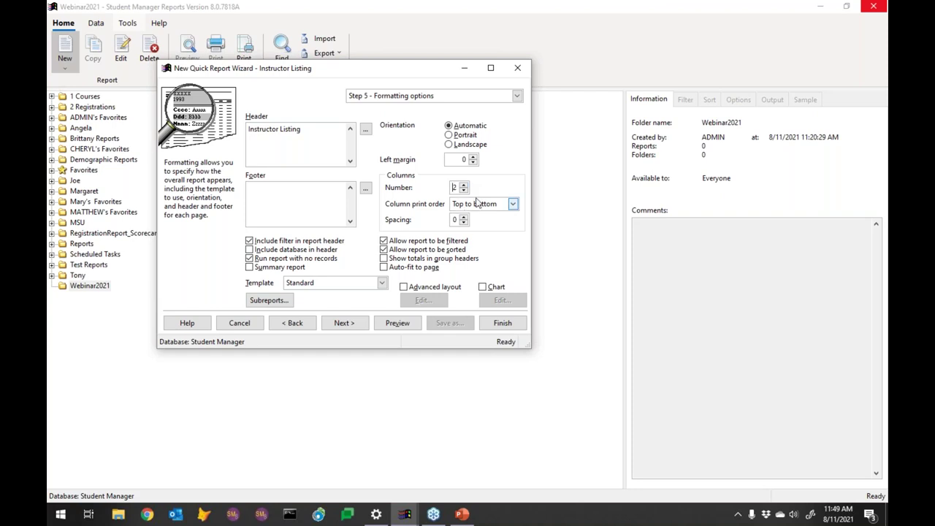
click(464, 191)
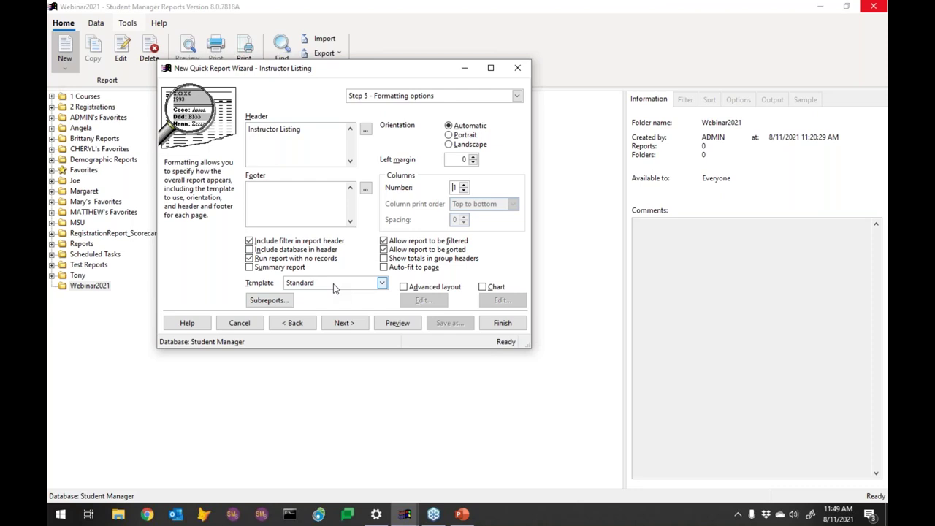
Step: Choose the Modern report template and preview the 10-page Instructor Listing
click(333, 283)
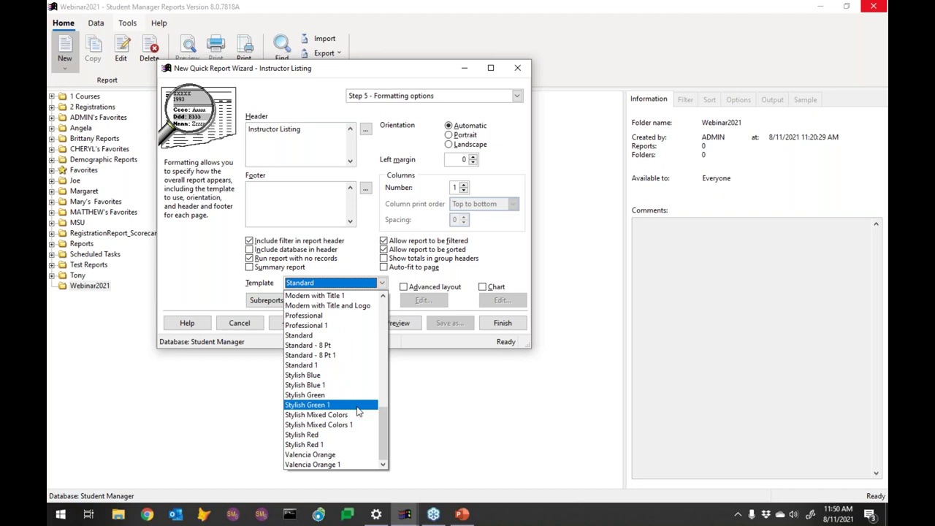
drag(381, 425, 389, 408)
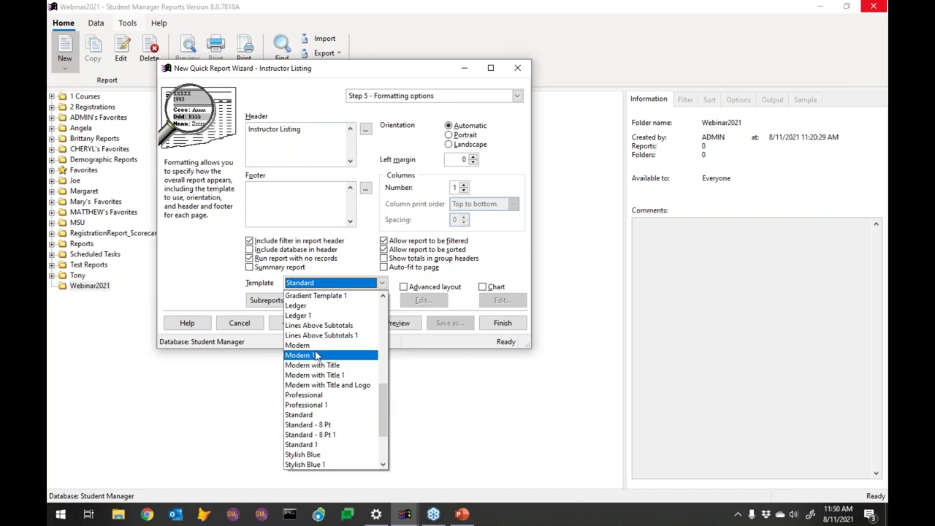
key(Escape)
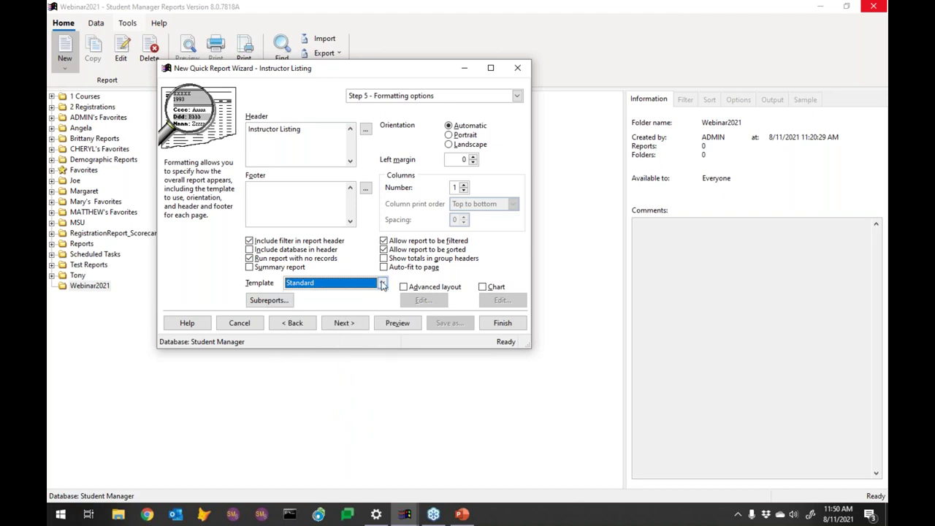
click(382, 284)
scroll(337, 329, up, 3)
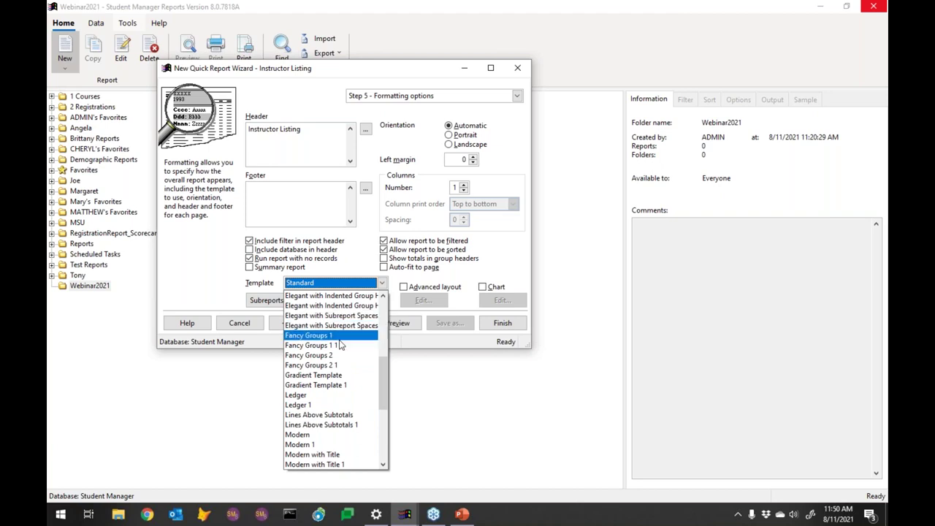
click(321, 435)
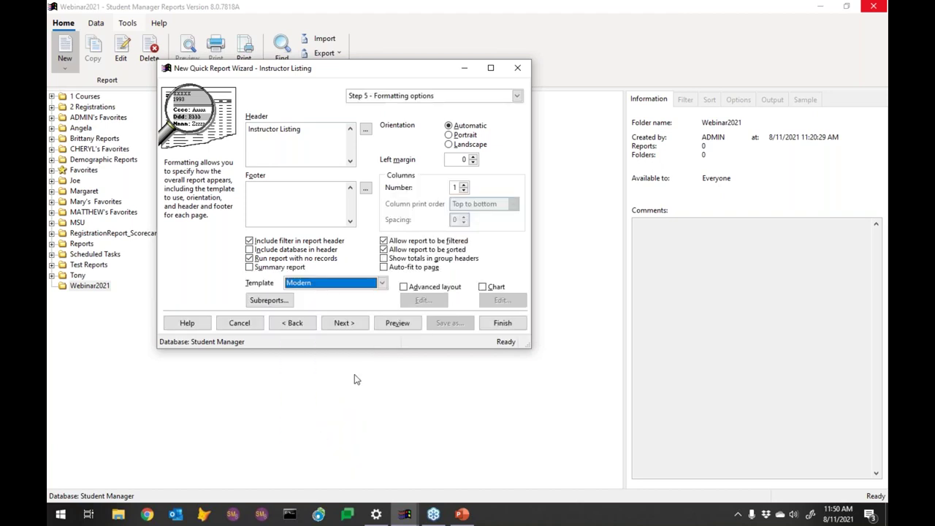
click(401, 329)
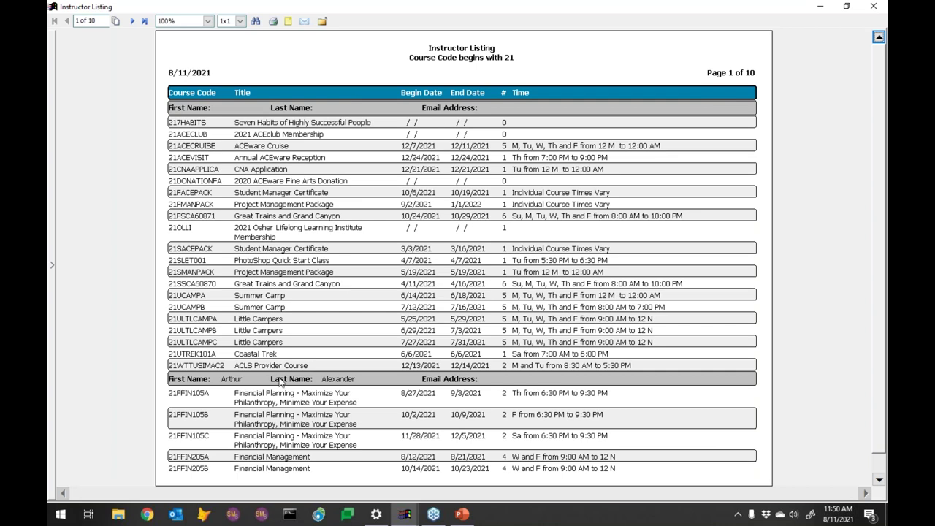
Step: Check page 2 of the Modern-styled preview, then close it
click(133, 20)
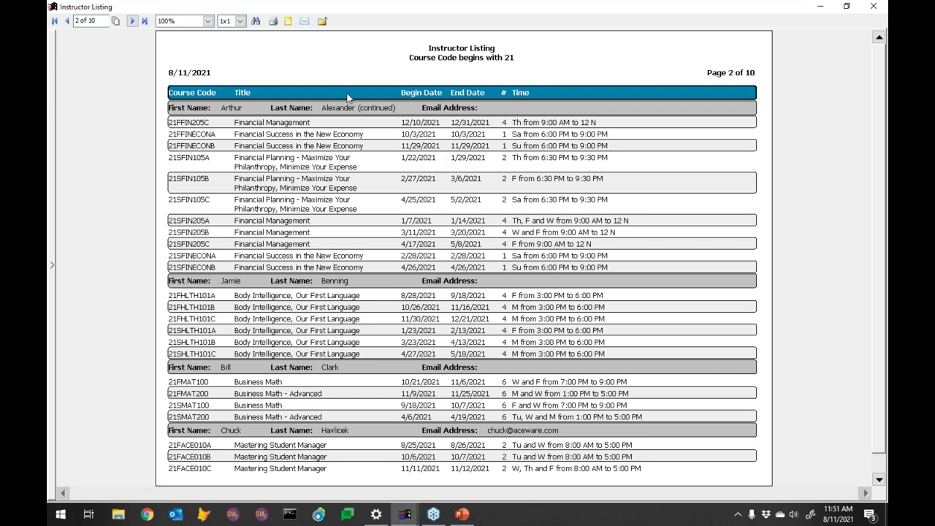
click(874, 6)
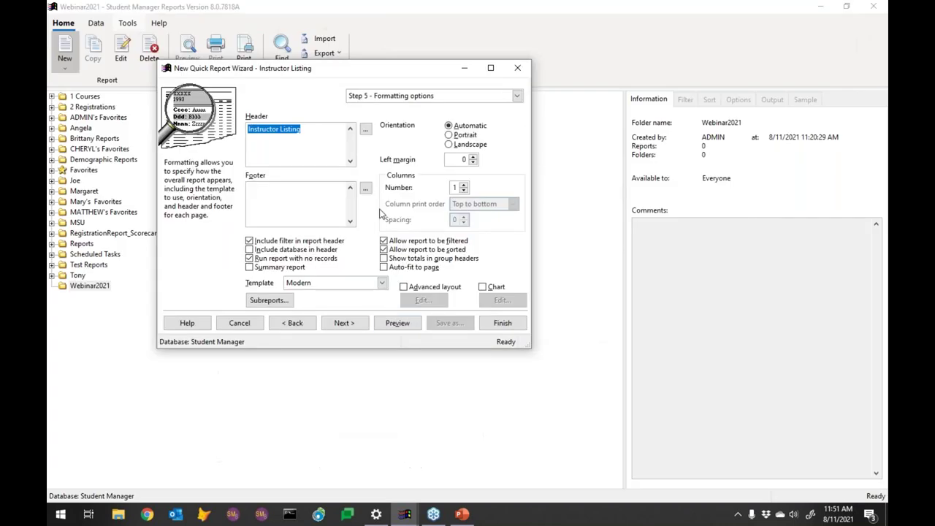
Step: Enable Advanced layout and edit it in the designer, auto-fitting objects for width
click(404, 287)
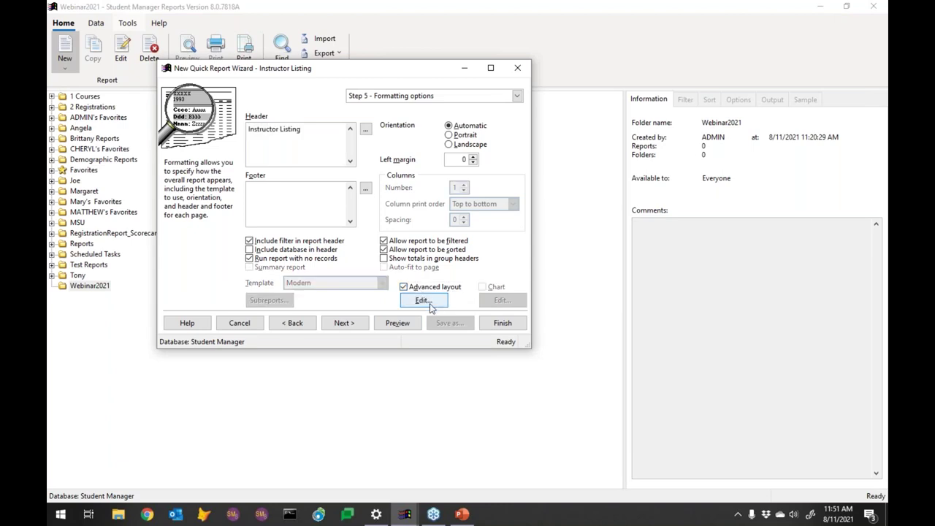
click(423, 300)
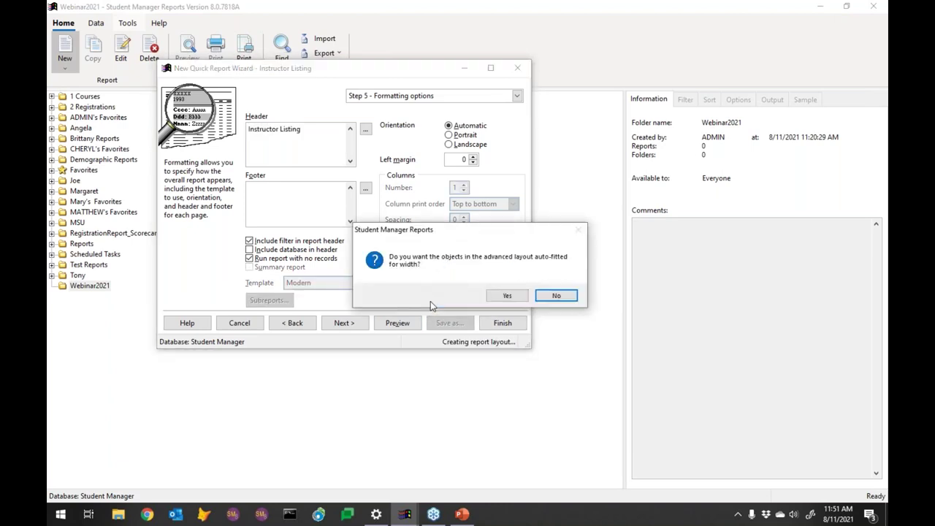
click(509, 296)
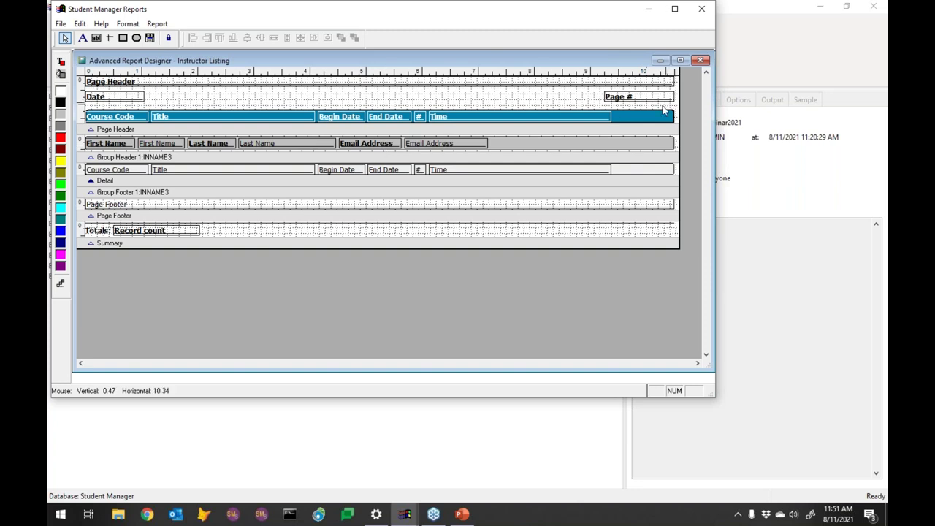
Step: Make the page header's column heading band black, then save the layout and close the designer
click(644, 121)
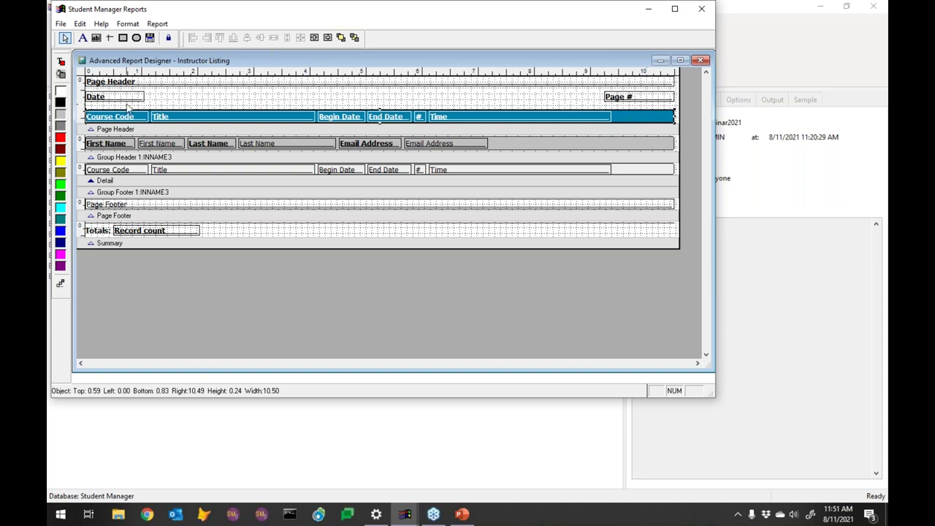
click(61, 103)
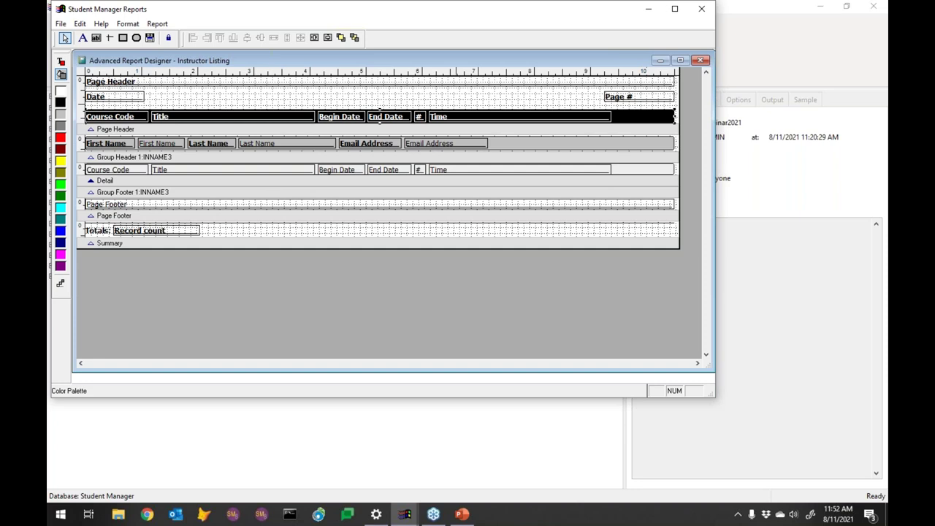
click(61, 24)
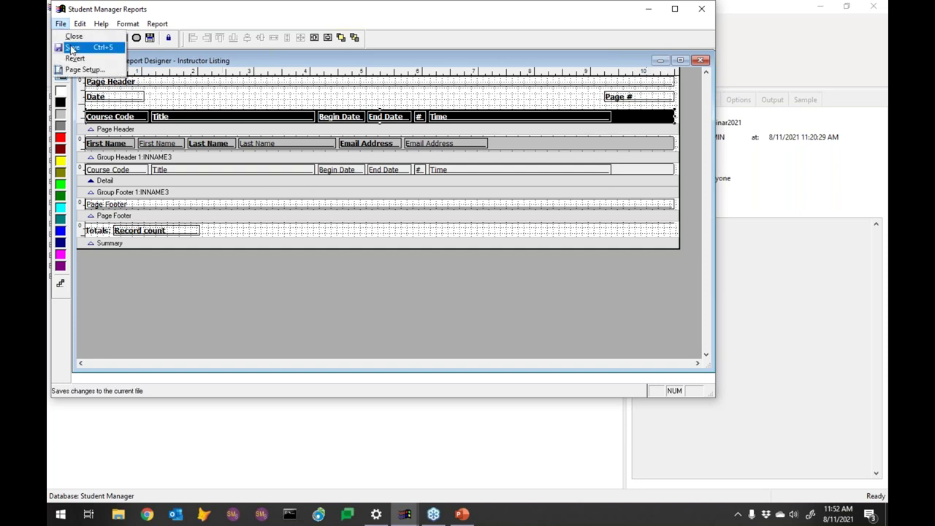
click(67, 47)
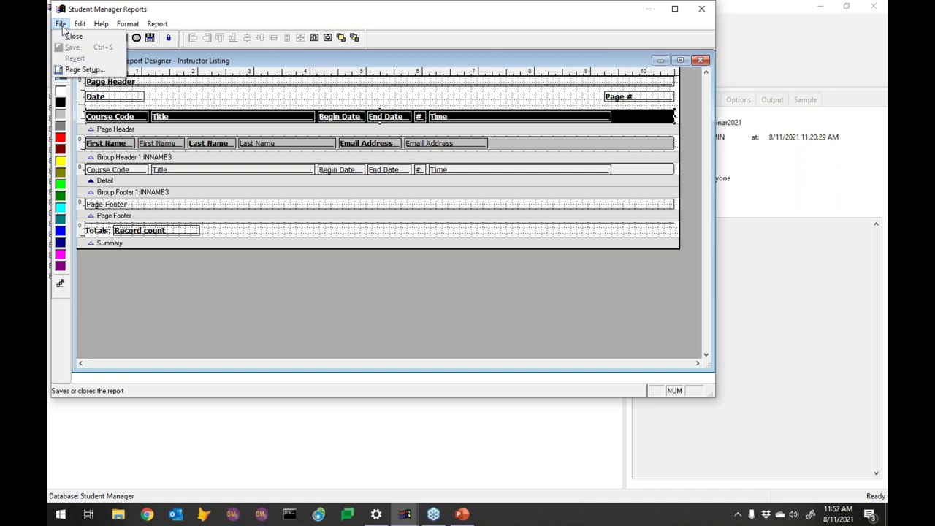
click(61, 23)
click(60, 23)
Step: Preview the advanced-layout Instructor Listing for course codes beginning with 21
click(73, 35)
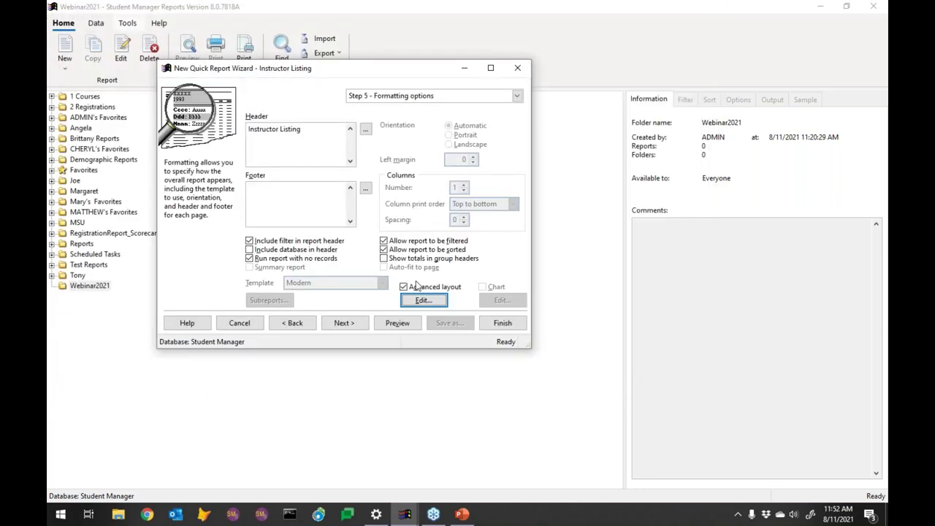
click(398, 325)
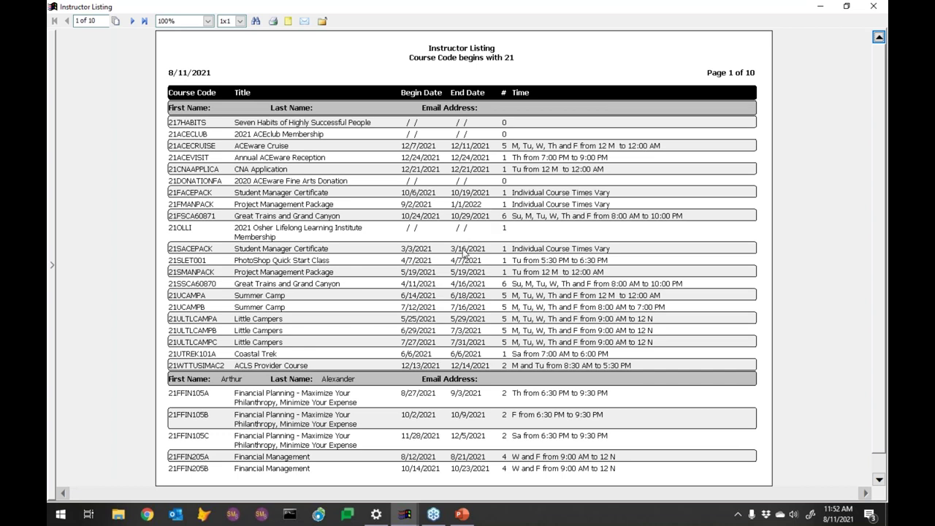
Step: Close the preview, step back to Step 1, and finish to save the report in Webinar2021
click(882, 8)
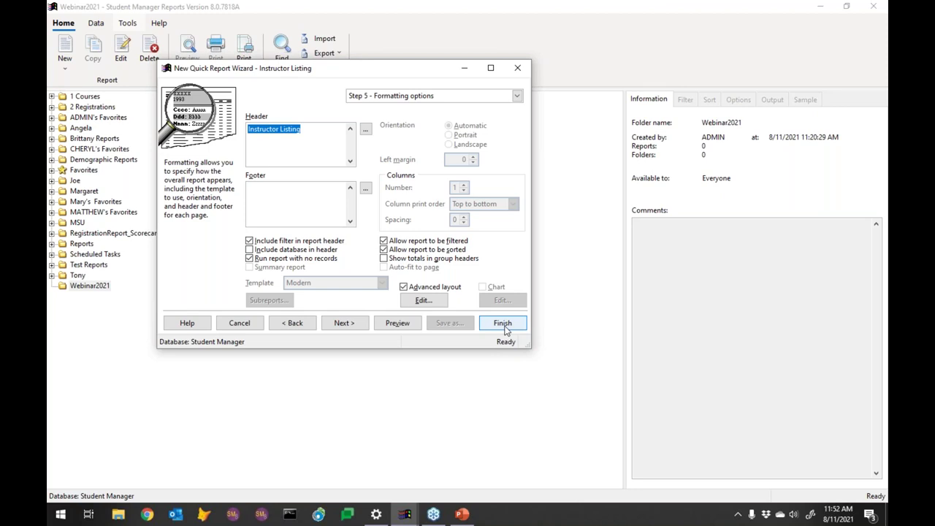
click(296, 324)
click(296, 324)
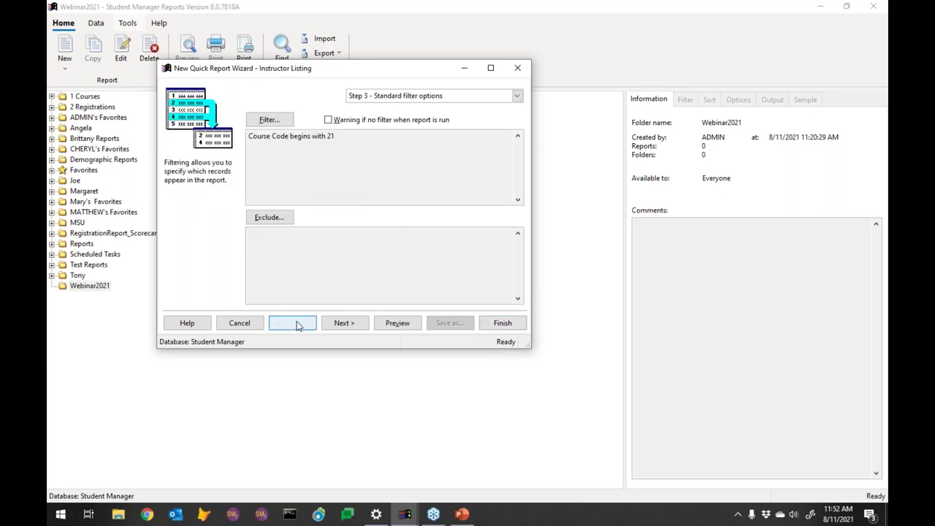
click(296, 325)
click(296, 324)
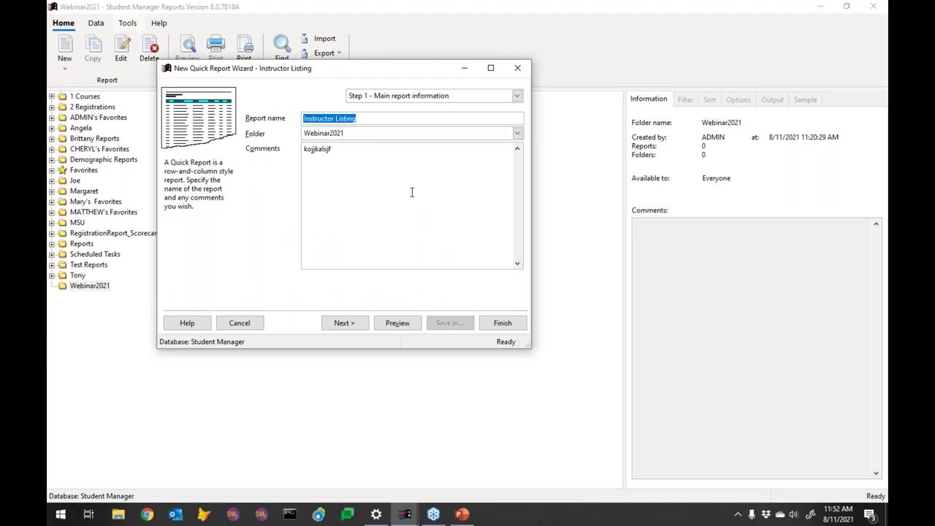
click(502, 324)
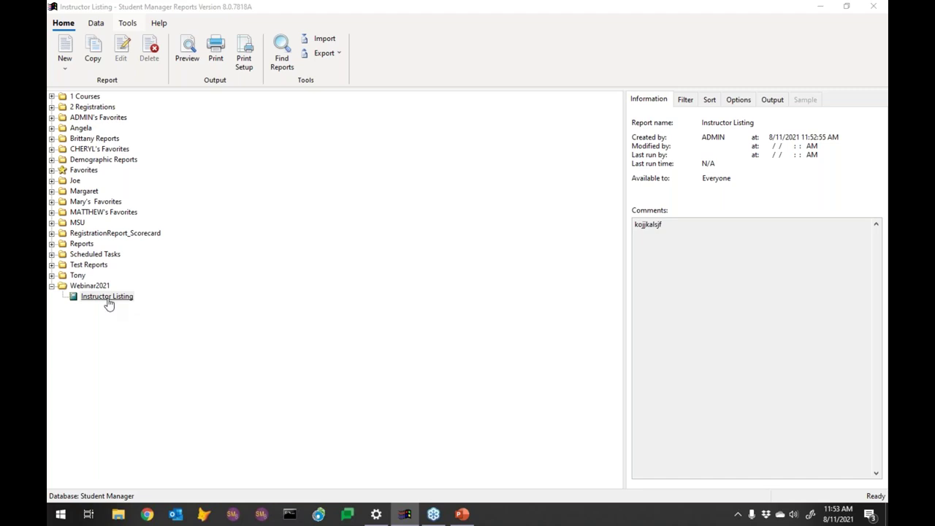
Step: Preview the saved Instructor Listing report under Webinar2021, then close the preview window
click(108, 299)
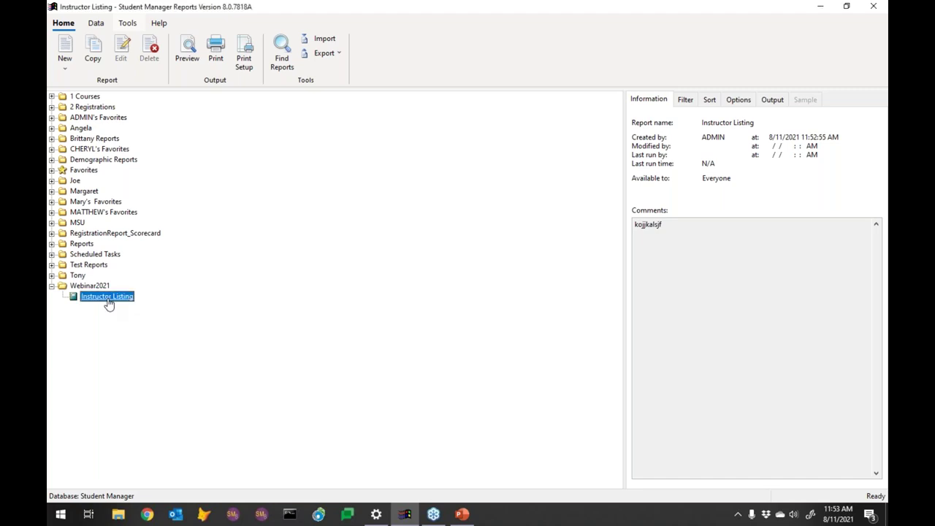
click(186, 49)
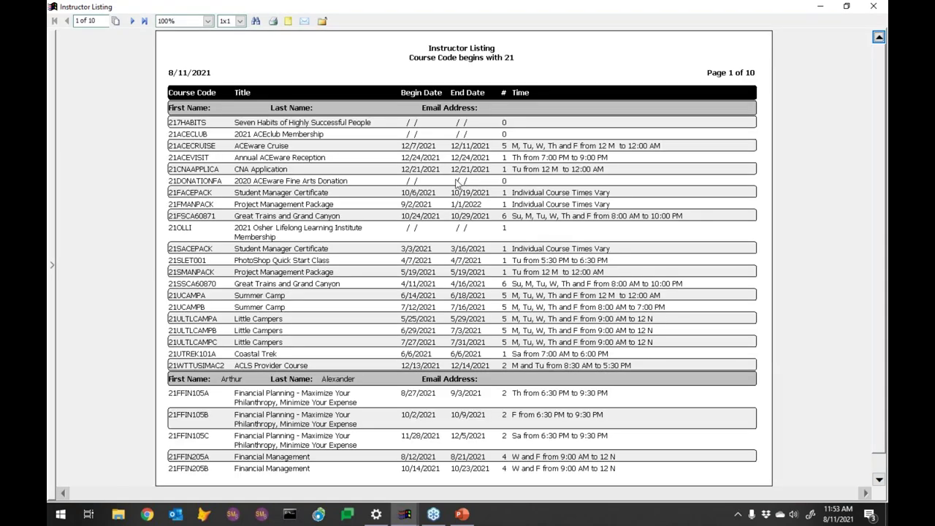
click(873, 7)
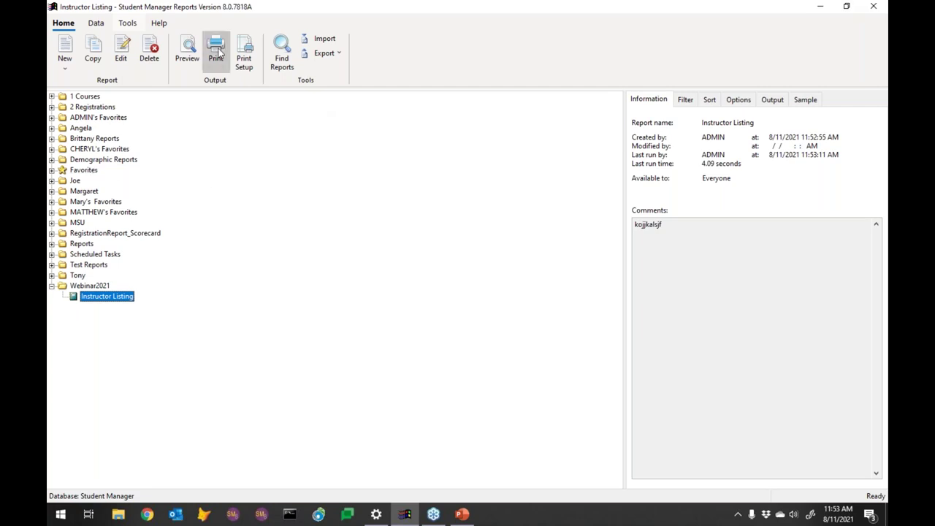
Step: Print the Instructor Listing report, then review its Filter, Sort, Options and Output settings
click(218, 57)
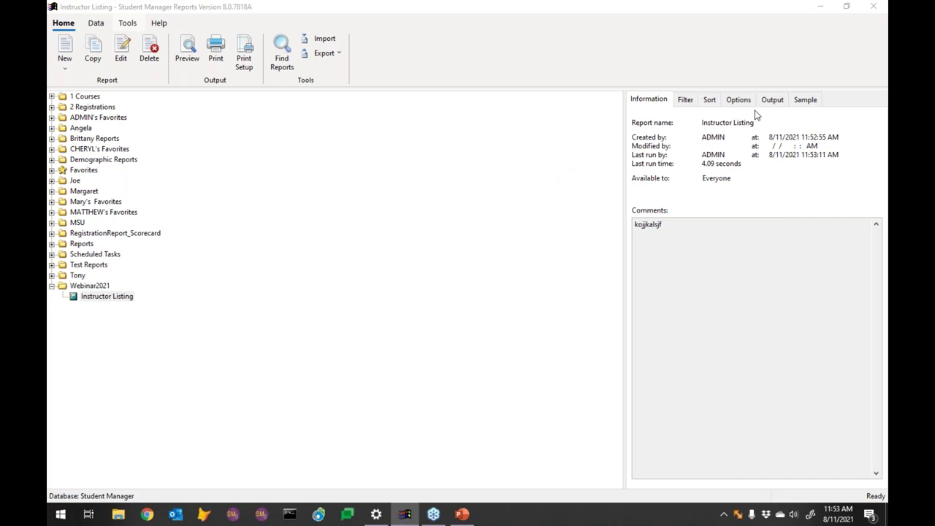
click(689, 106)
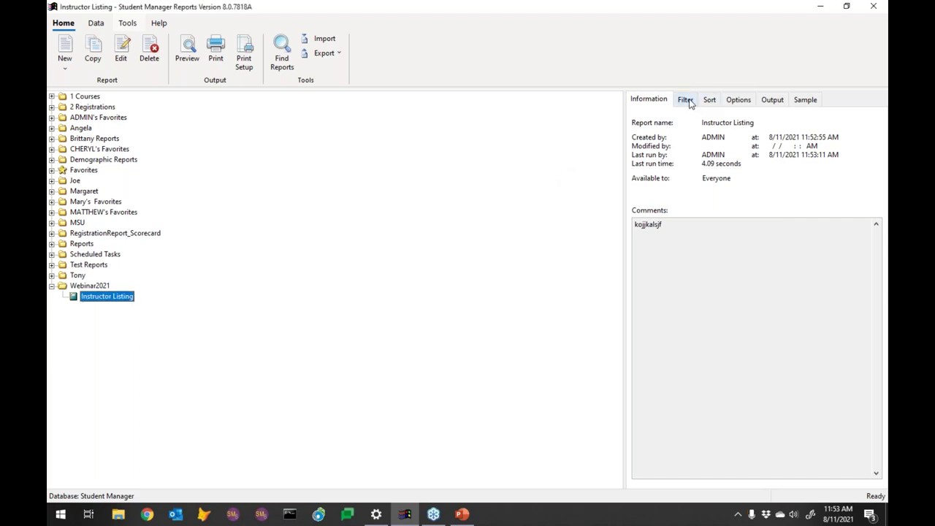
click(687, 100)
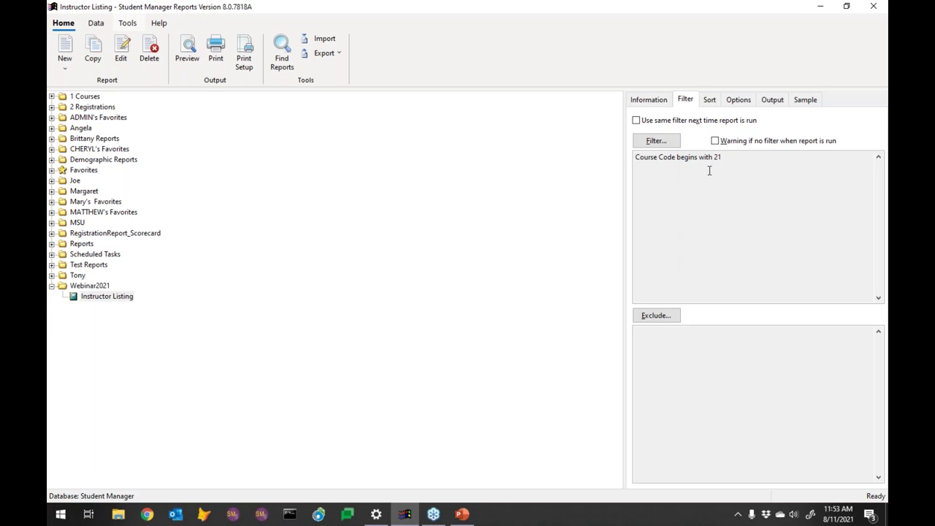
click(710, 102)
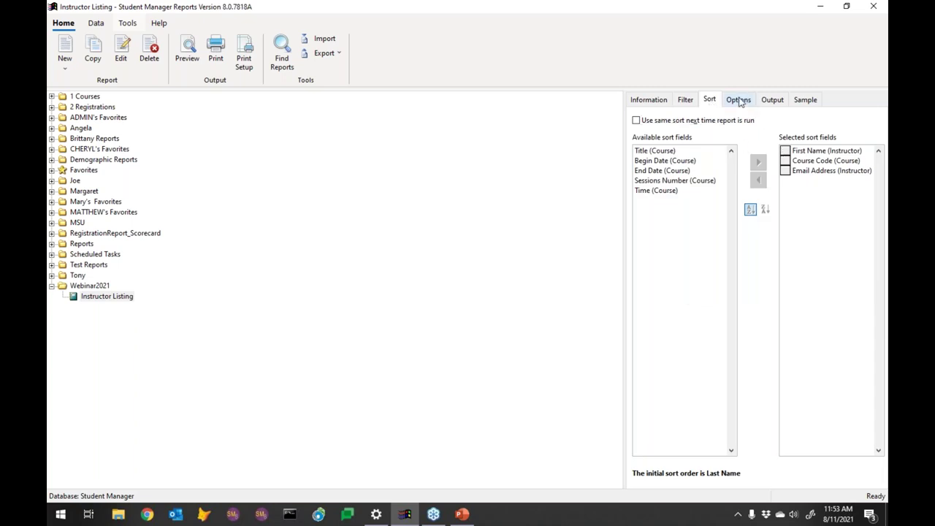
click(739, 101)
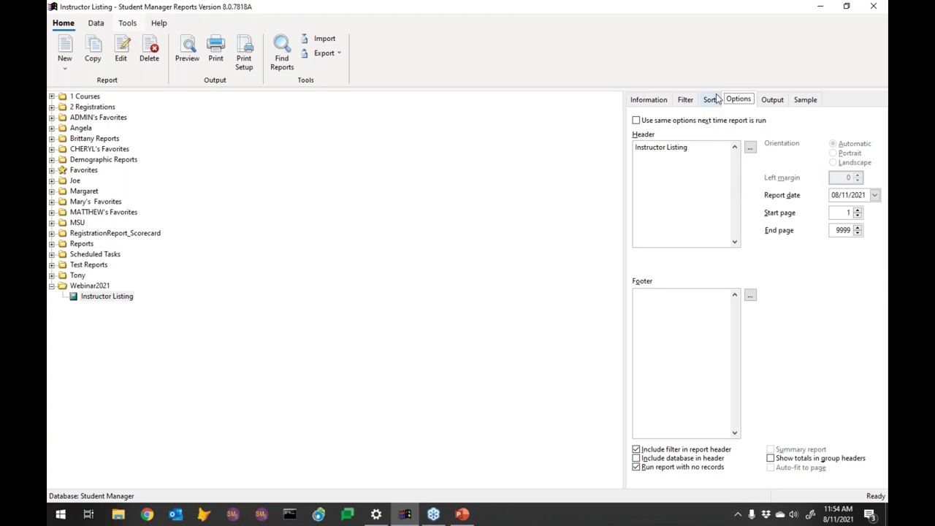
click(775, 101)
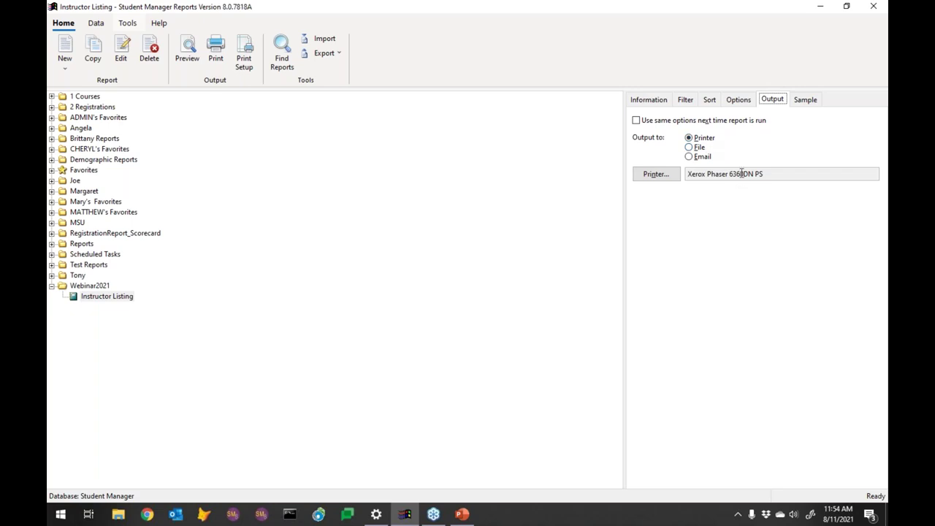
Step: Leave the Xerox printer choice unchanged and switch the report output to a file, Instructor Listing.jpg
click(656, 174)
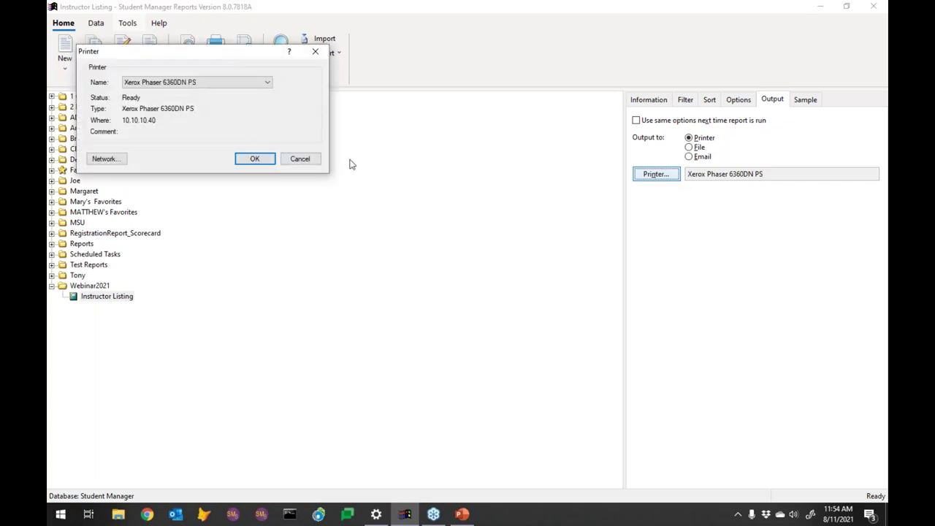
click(299, 159)
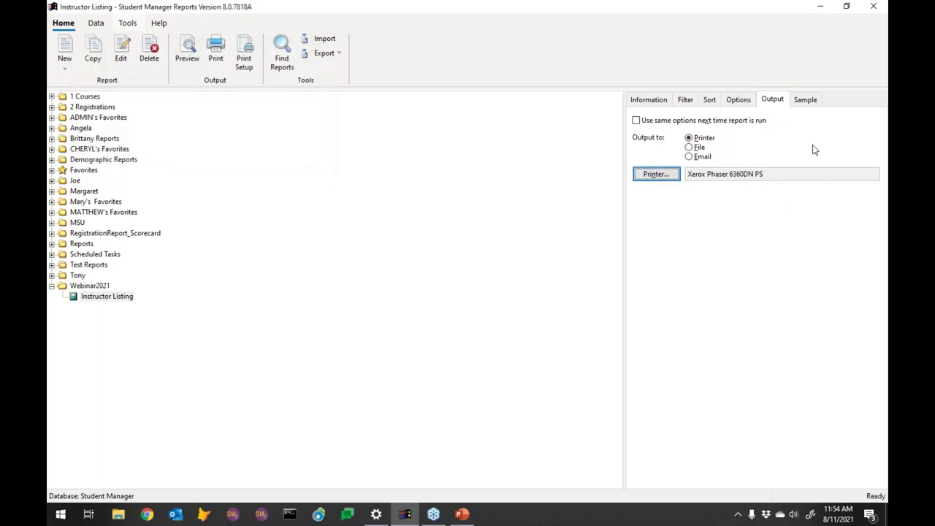
click(689, 147)
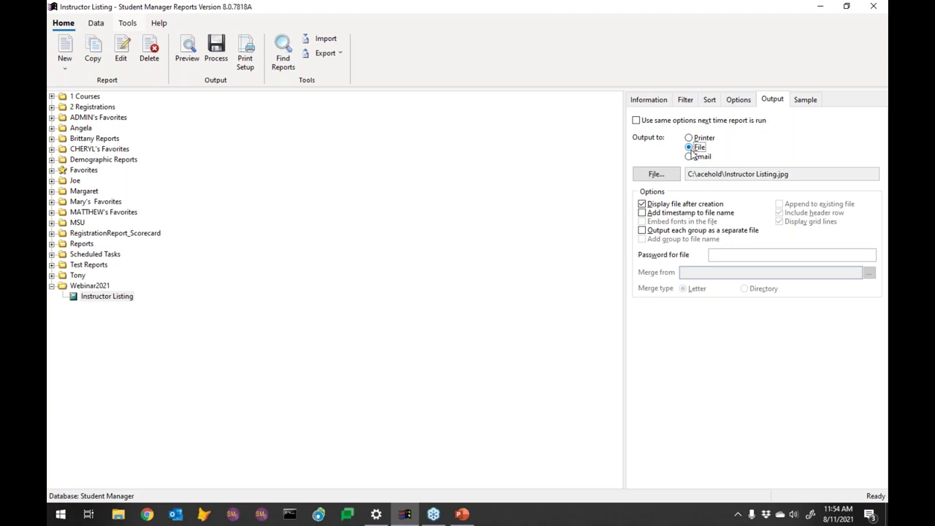
click(655, 174)
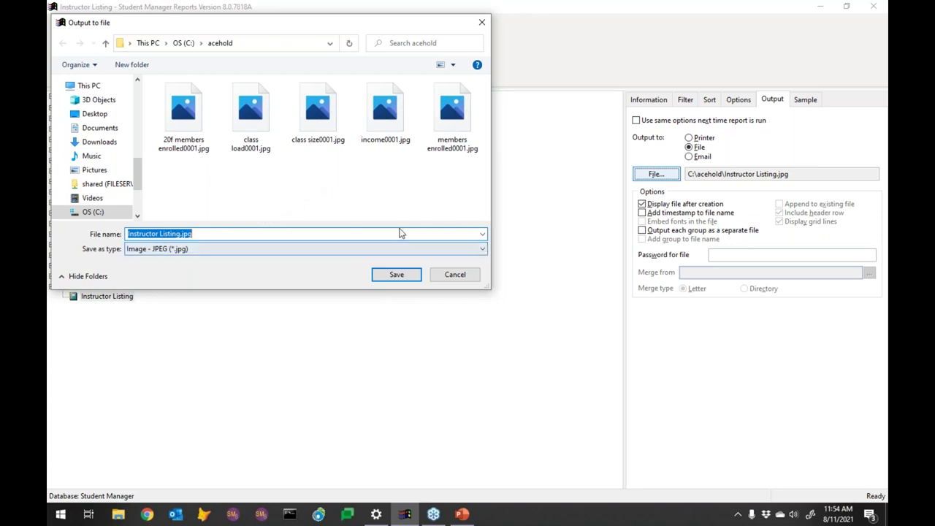
Step: Change the output file type to Microsoft Excel - Data Format, saved as C:\acehold\Instructor Listing.xlsx
click(272, 248)
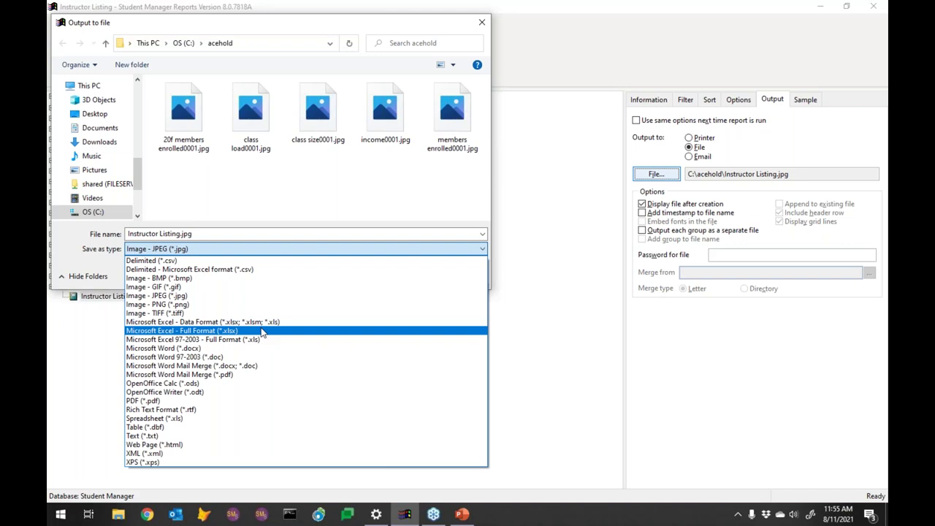
click(219, 325)
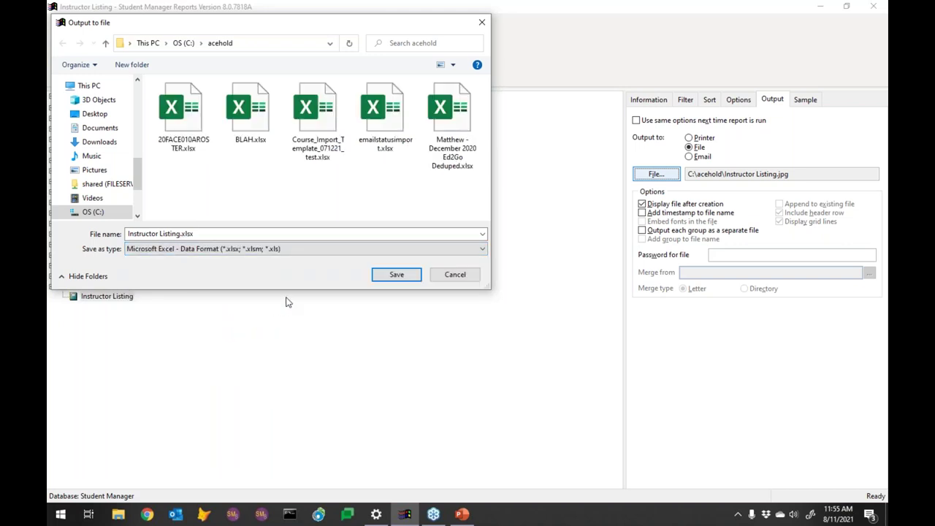
click(396, 275)
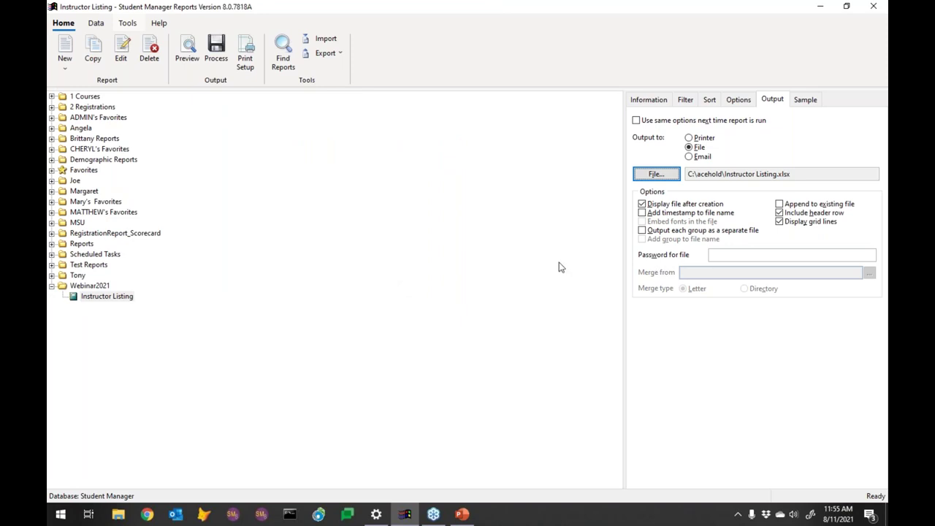
Step: Try opening the recent Instructor Listing.xlsx in Excel, dismiss the file-not-found error, and close Excel
click(118, 514)
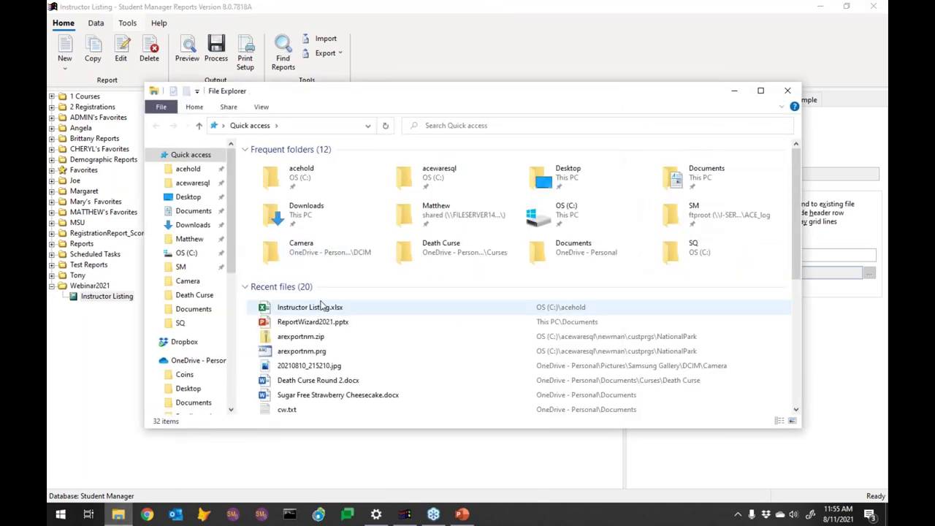
click(314, 311)
double_click(314, 310)
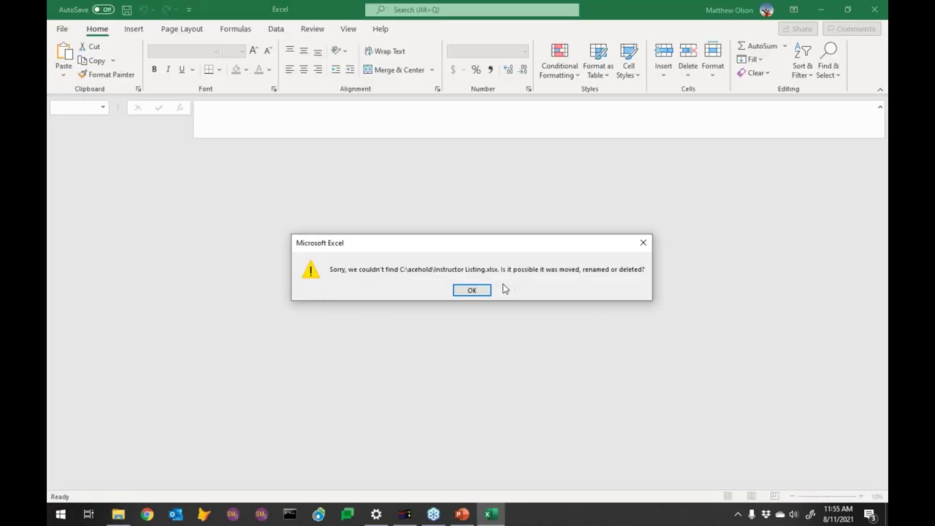
click(477, 291)
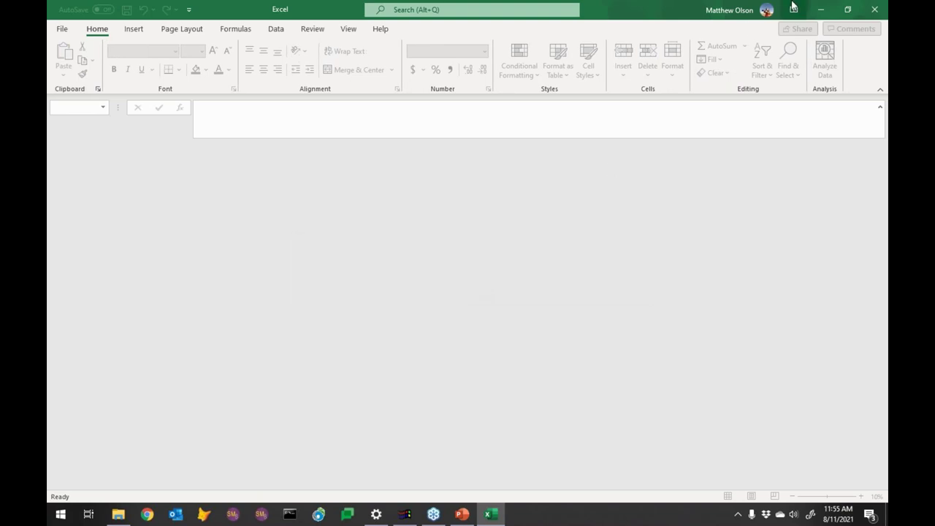
click(875, 8)
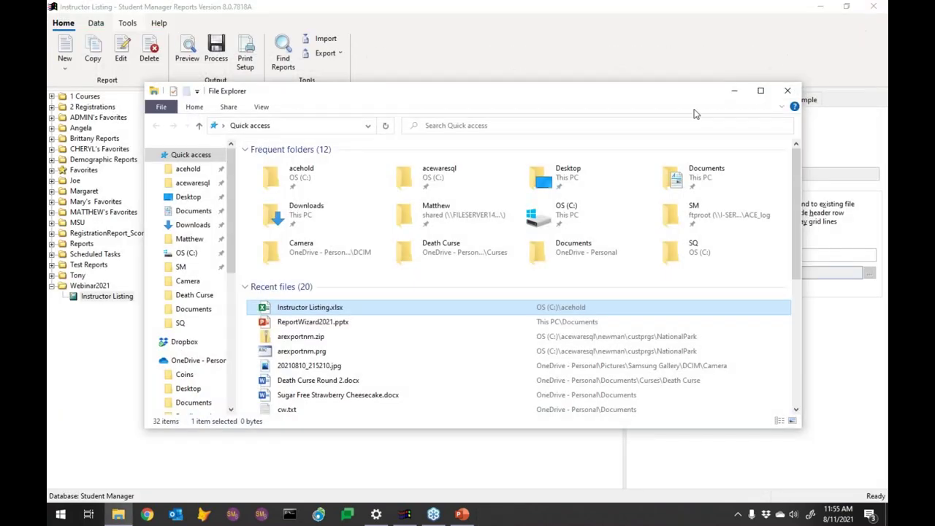
Step: Open the acehold folder, sort its files by date newest first, then close it
click(188, 171)
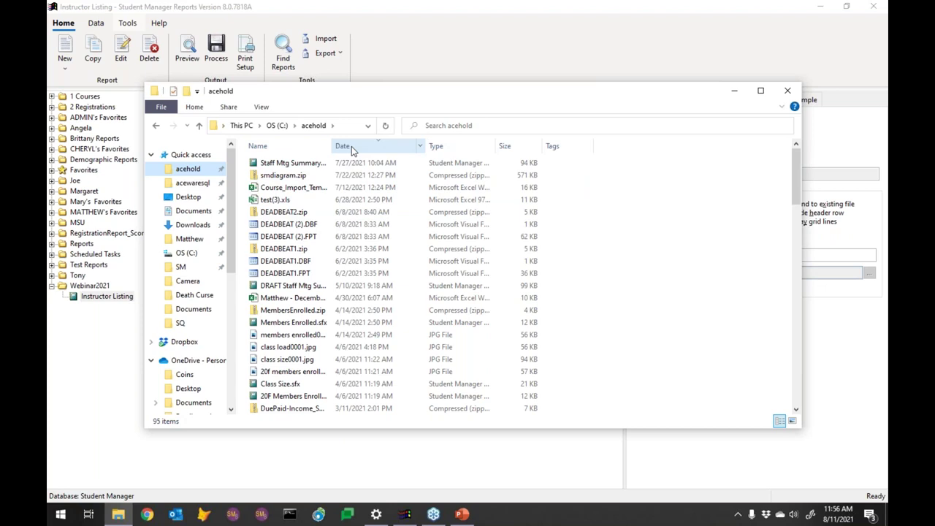
click(352, 146)
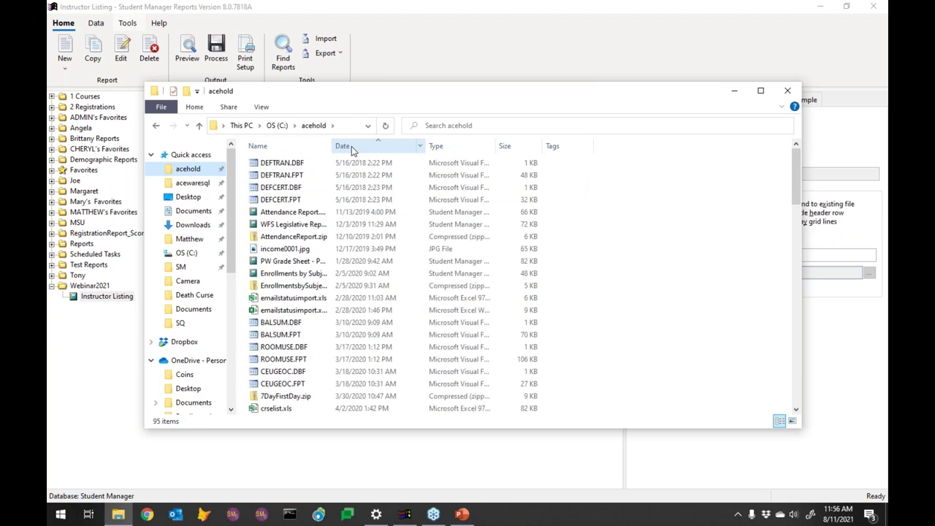
click(351, 146)
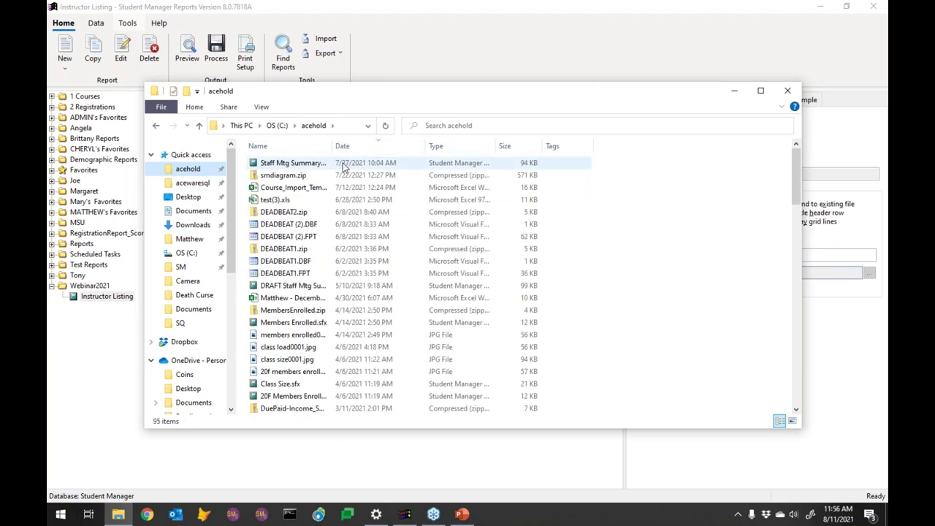
key(Escape)
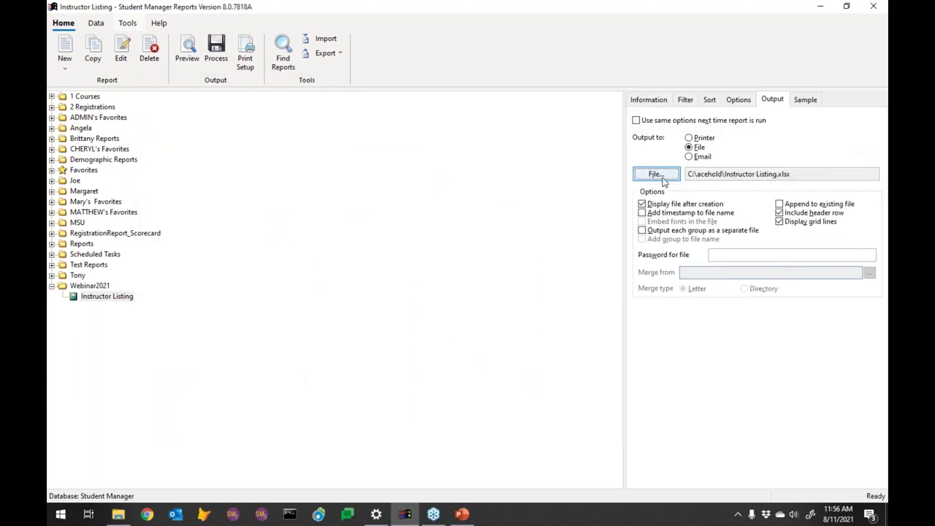
Step: Process the report to Instructor Listing.xlsx, scroll through the 21-prefixed course rows, then close Excel
click(214, 50)
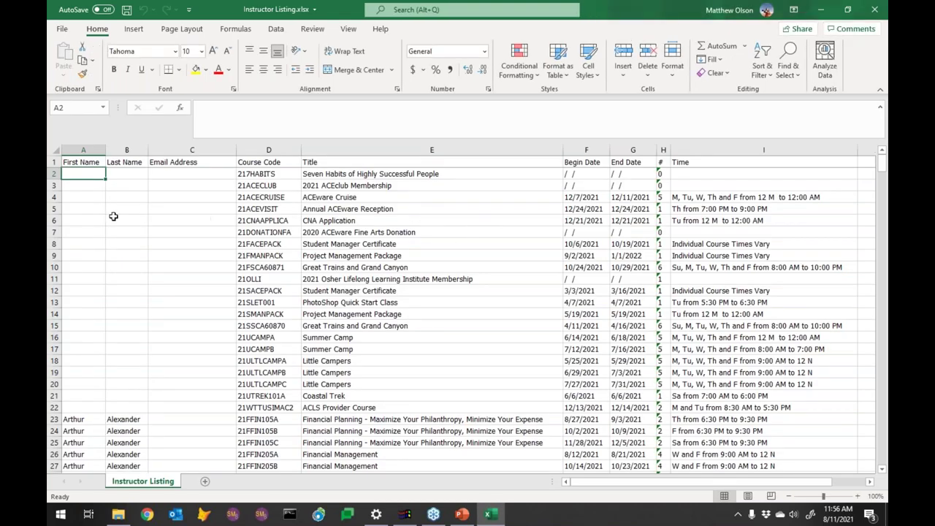
scroll(136, 314, down, 2)
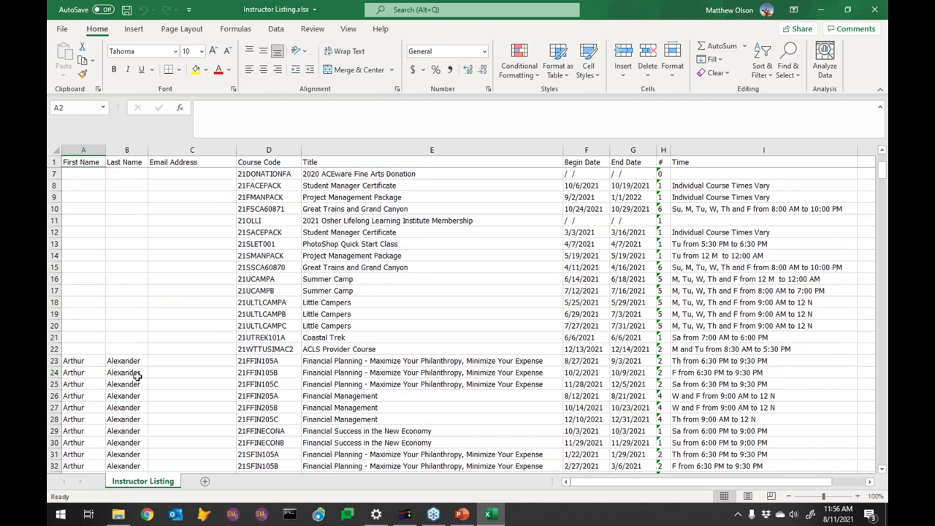
scroll(137, 375, down, 5)
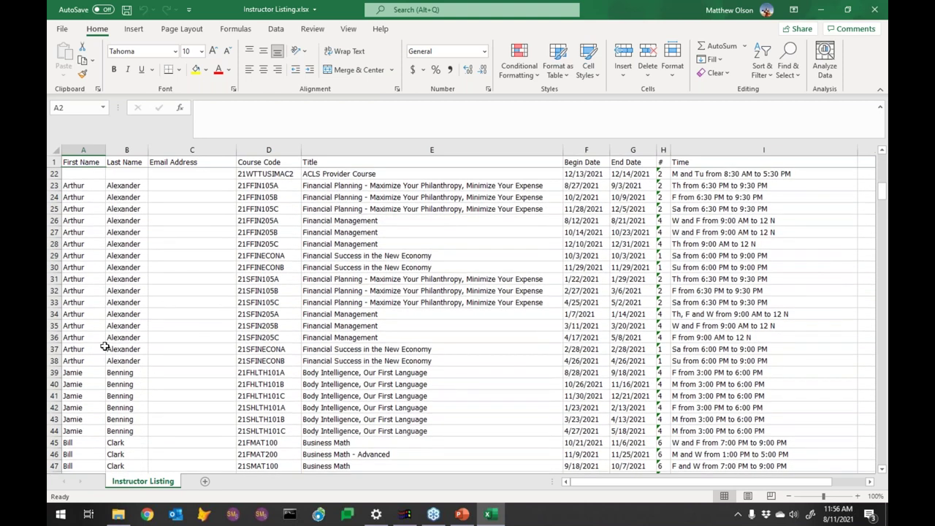
scroll(159, 321, up, 7)
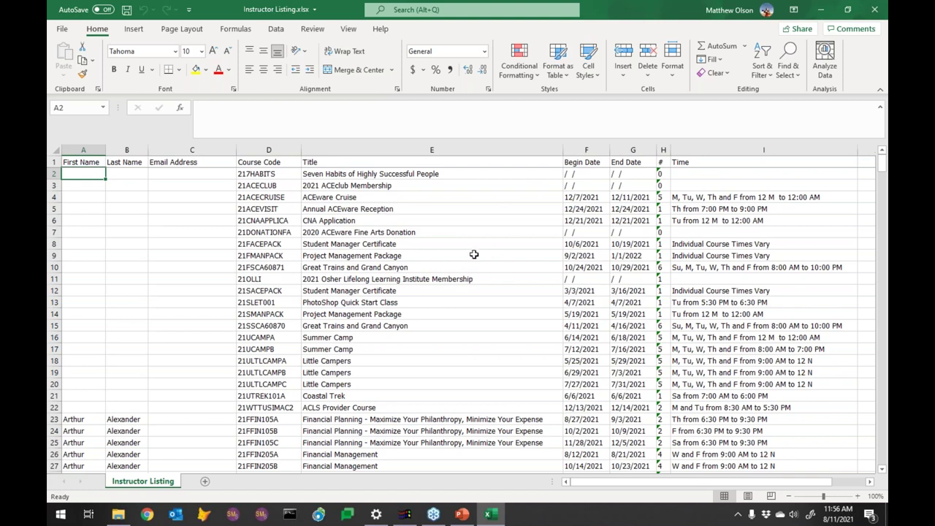
scroll(469, 262, down, 7)
scroll(471, 257, down, 7)
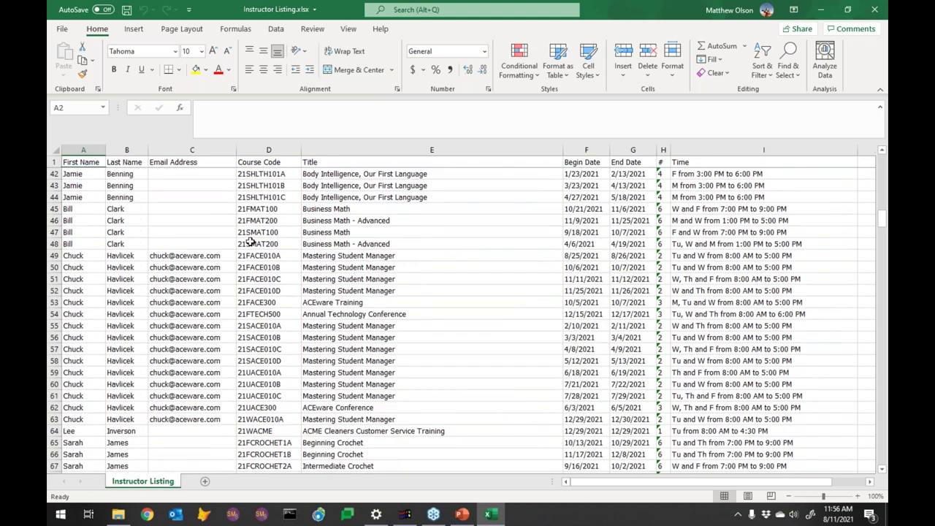
scroll(251, 242, down, 5)
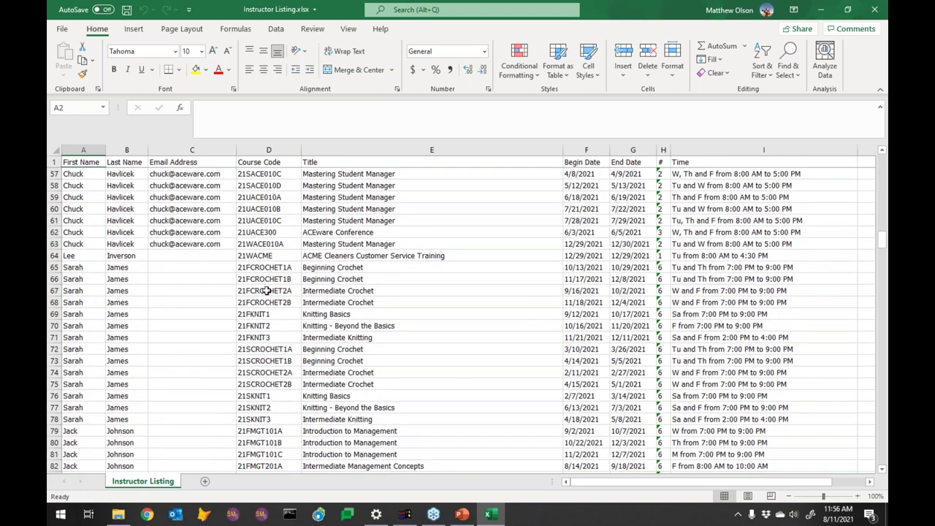
click(876, 9)
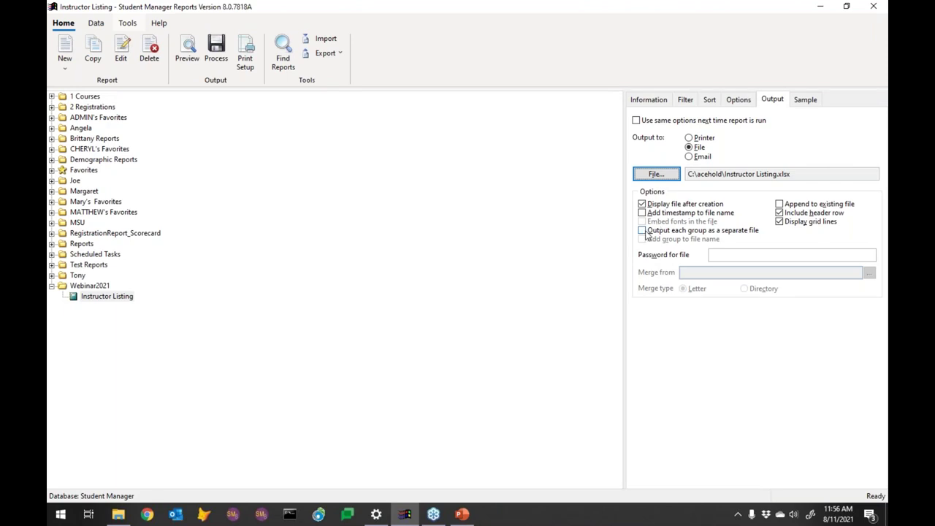
Step: Set the output file type to PDF as C:\acehold\Instructor Listing.pdf and process the report
click(658, 174)
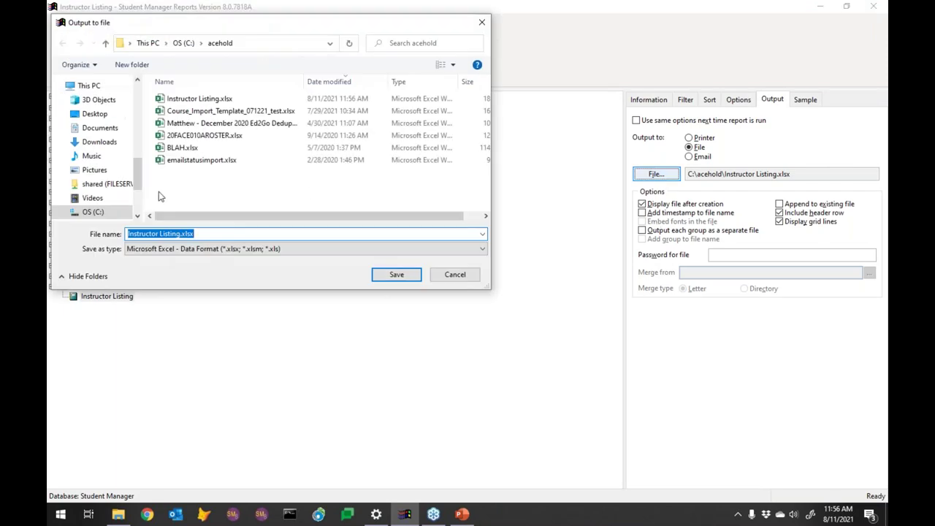
click(396, 248)
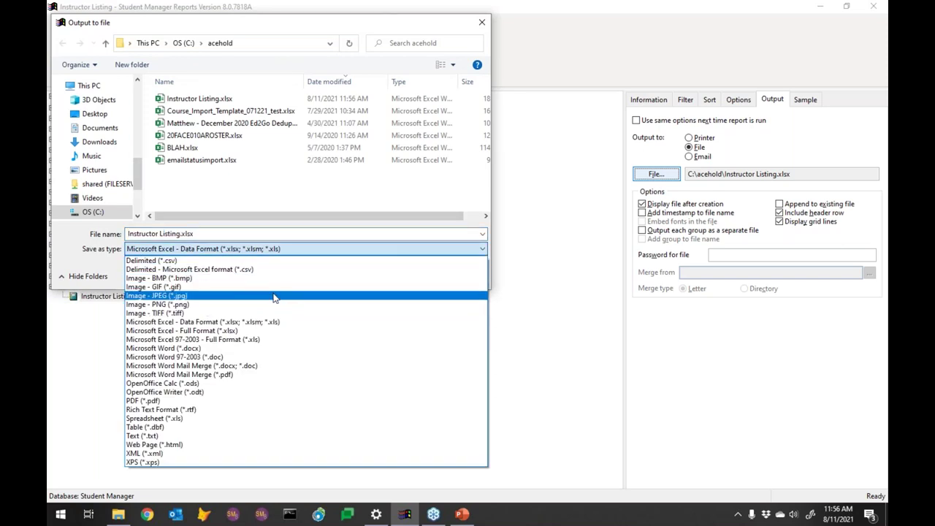
click(220, 377)
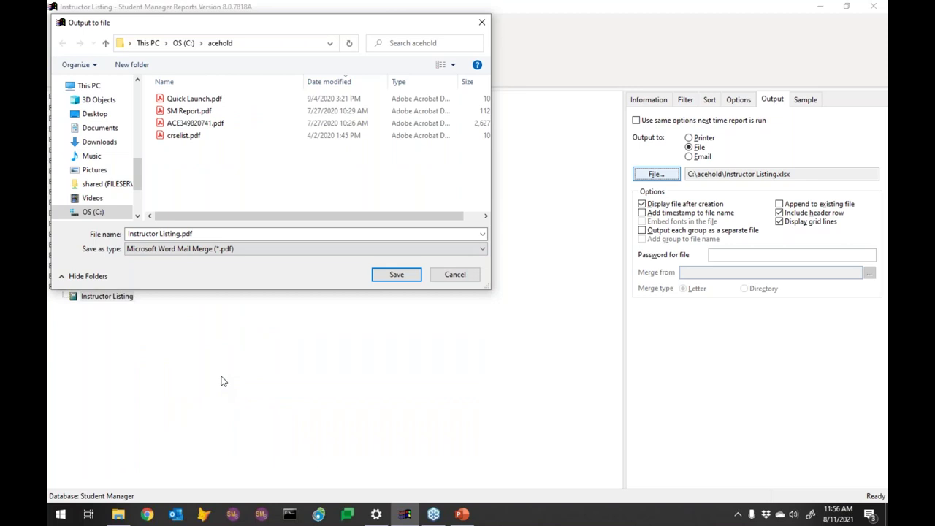
click(292, 250)
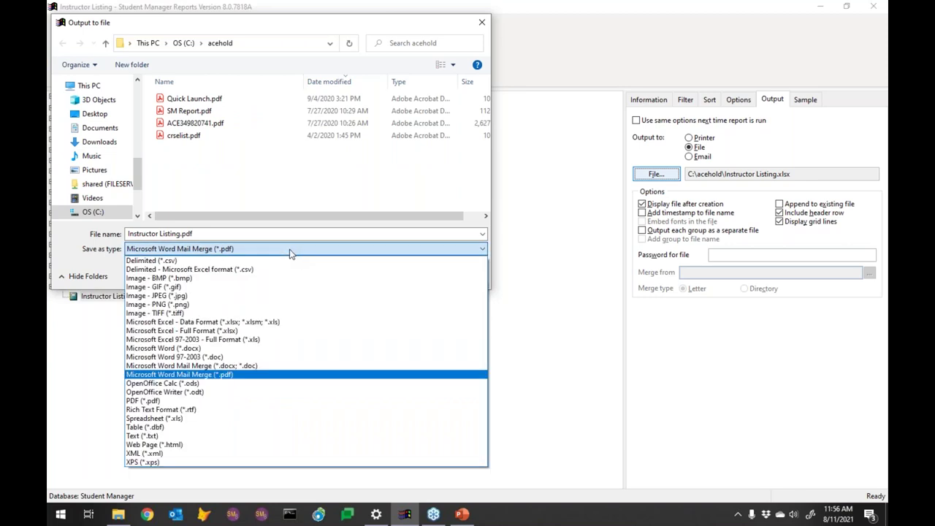
click(173, 401)
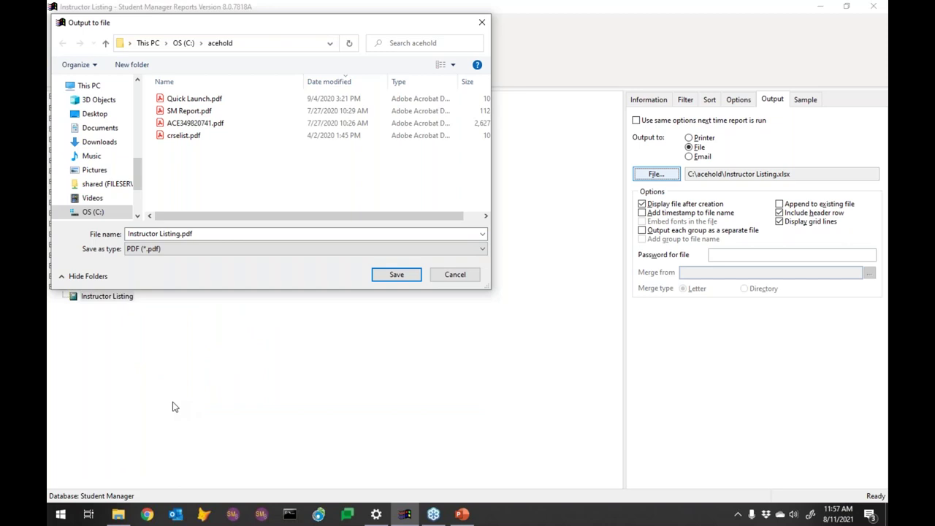
click(400, 278)
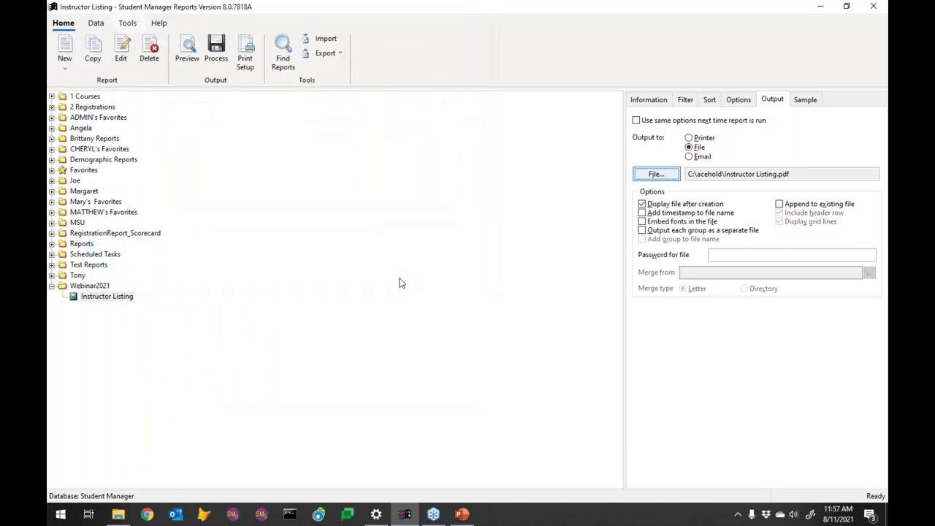
click(218, 50)
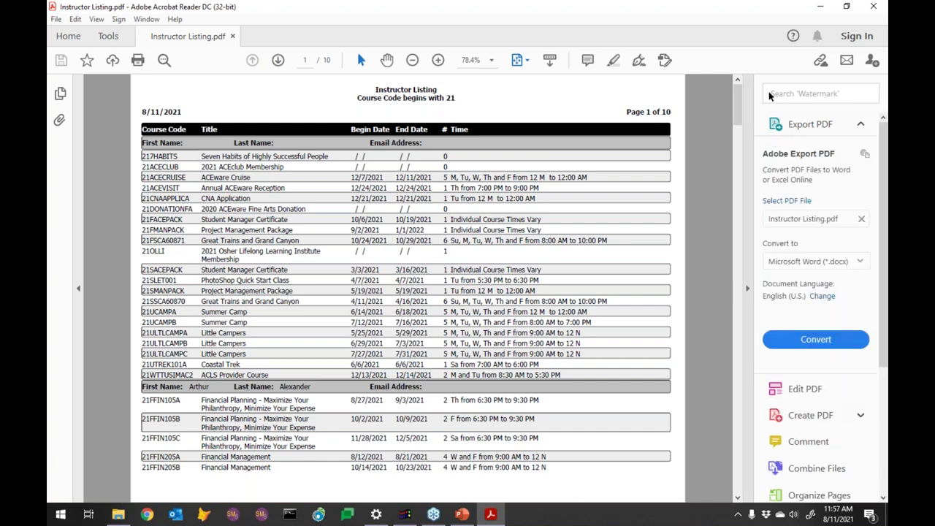
Step: Close the 10-page Instructor Listing PDF of 21-prefixed courses after reviewing it
click(872, 6)
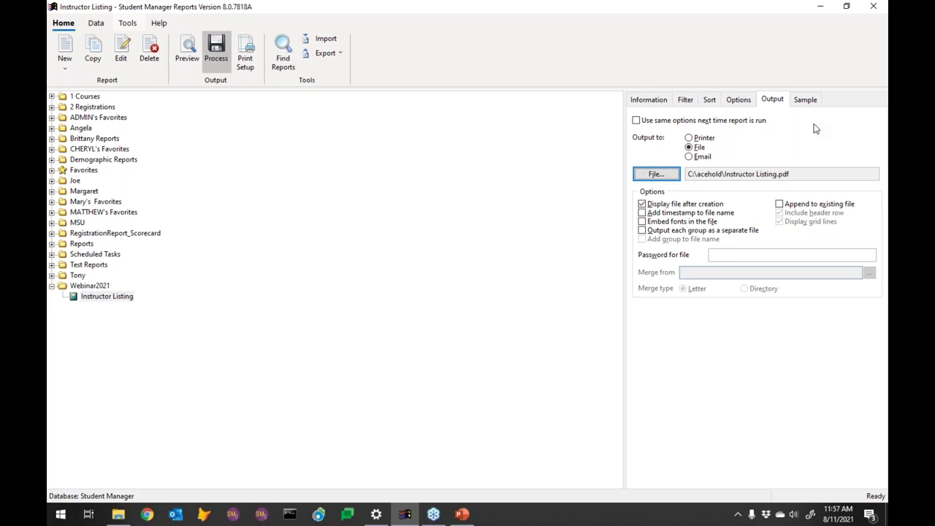
Step: Select Instructor Listing in the report tree and edit it in the Quick Report Wizard
click(110, 297)
click(101, 301)
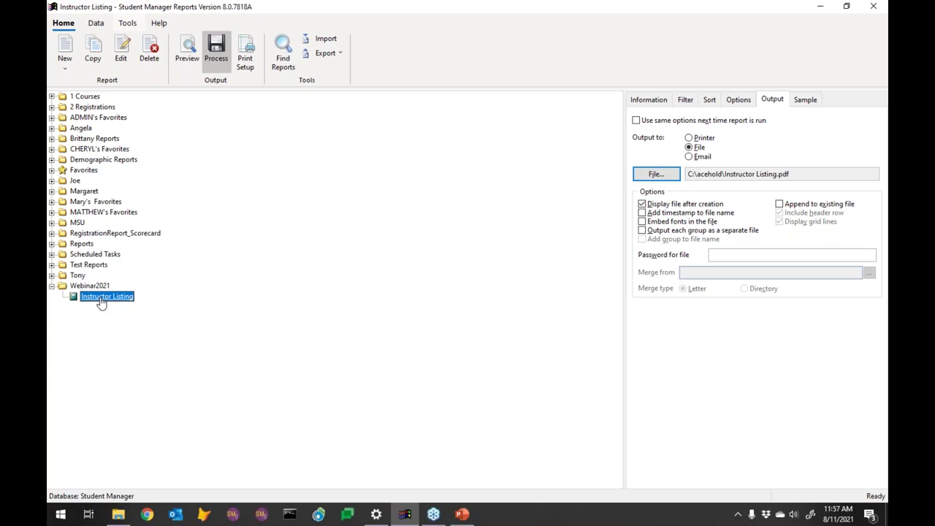
click(122, 51)
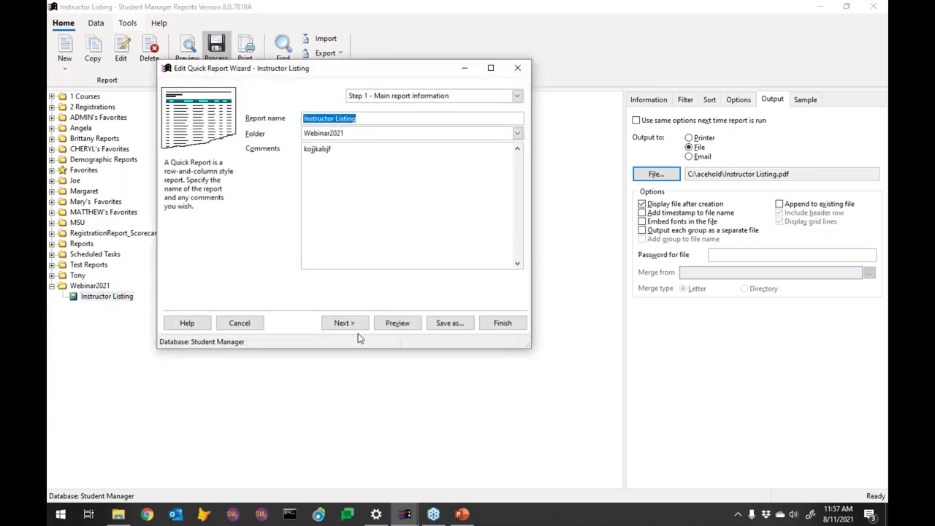
Step: Move to wizard Step 3 and inspect the Course Code begins with 21 filter without changes
click(349, 325)
key(Return)
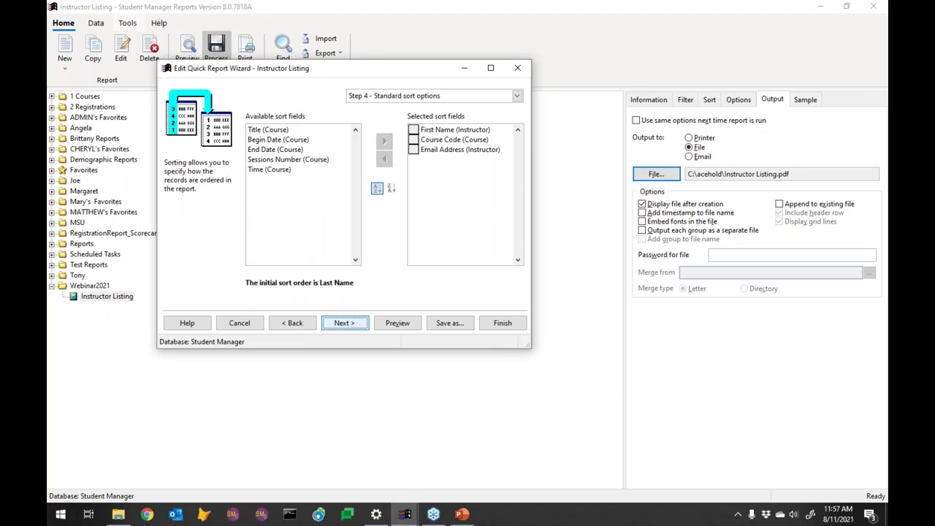
key(Return)
click(294, 324)
click(293, 324)
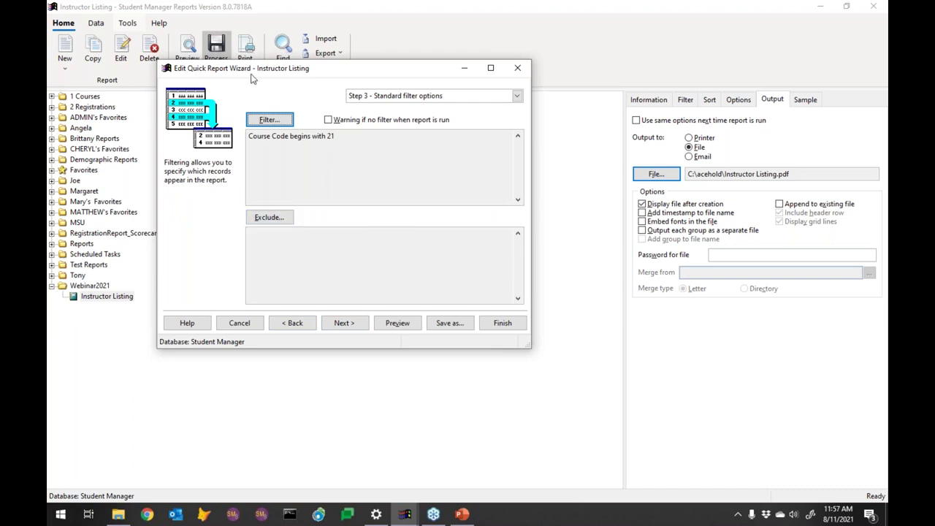
click(270, 121)
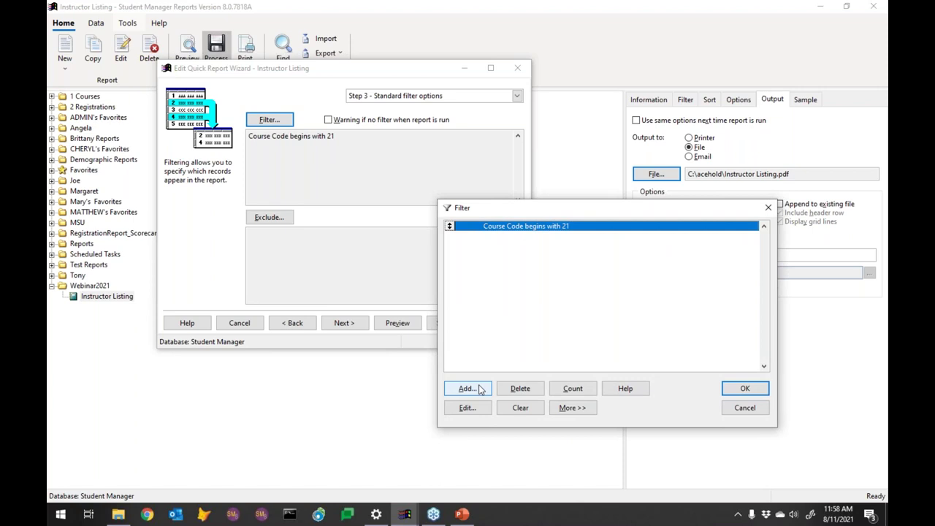
click(744, 409)
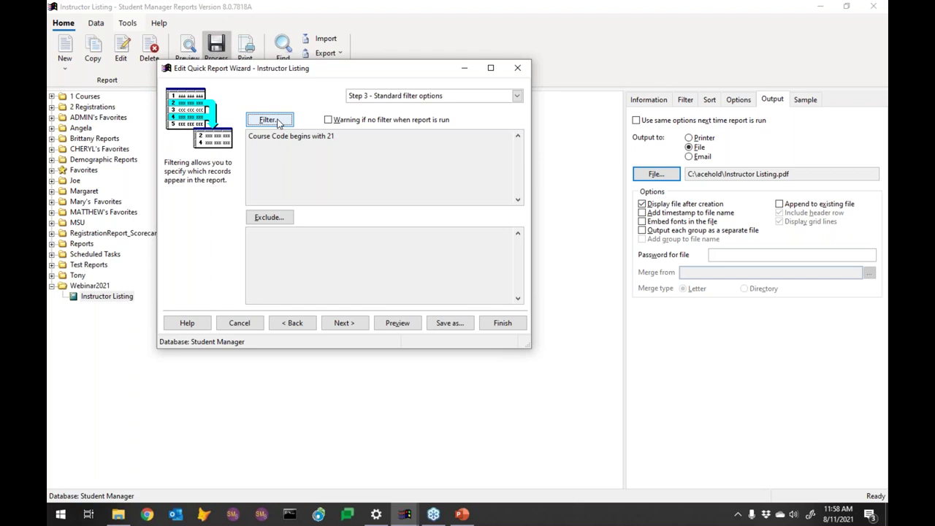
Step: Add a Course table condition 'Cancelled Flag is No' alongside the 'Course Code begins with 21' filter
click(268, 119)
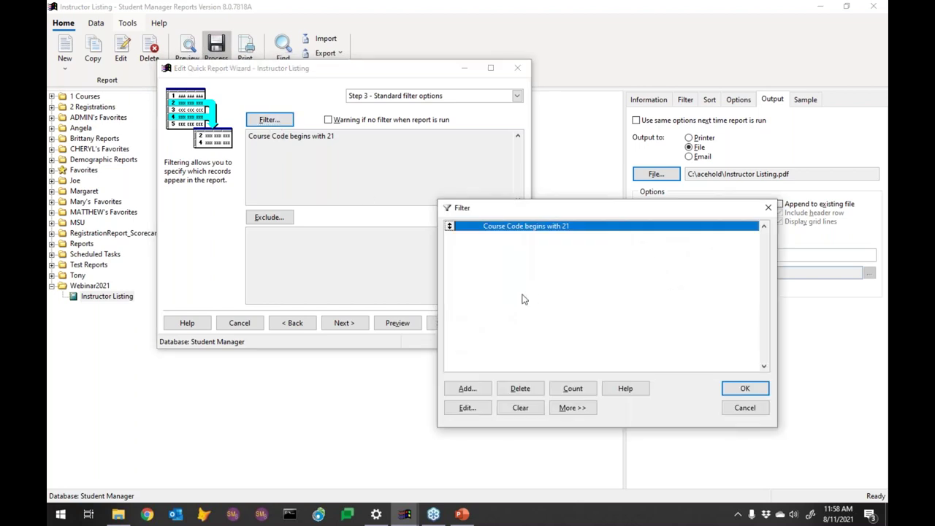
click(479, 388)
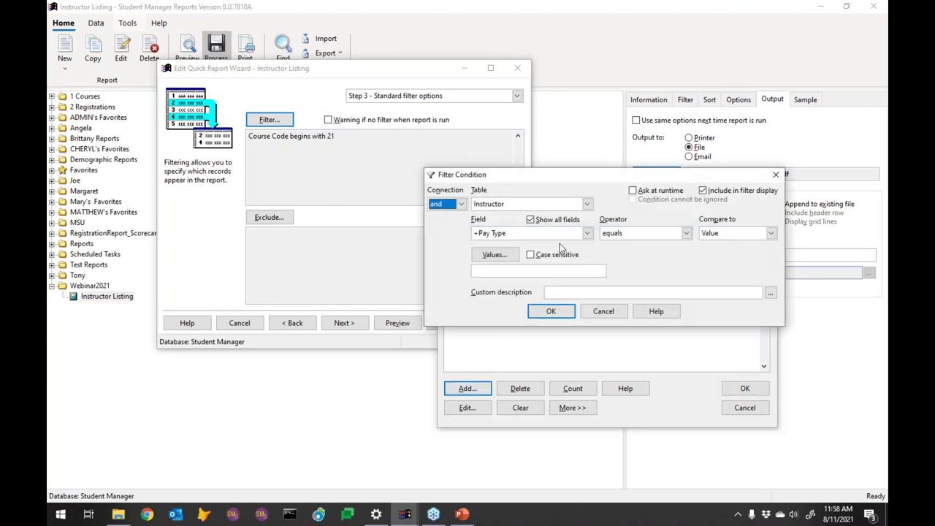
click(587, 205)
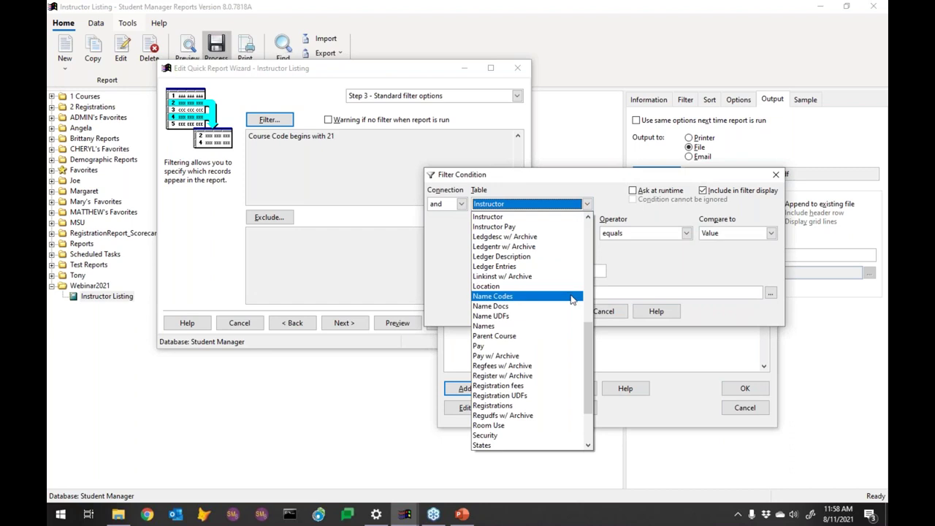
drag(586, 338, 581, 255)
click(512, 236)
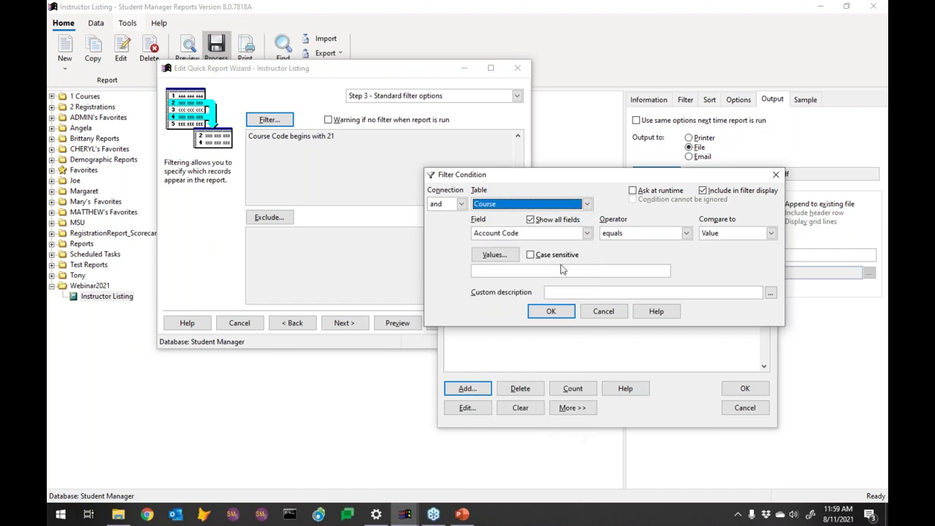
click(563, 233)
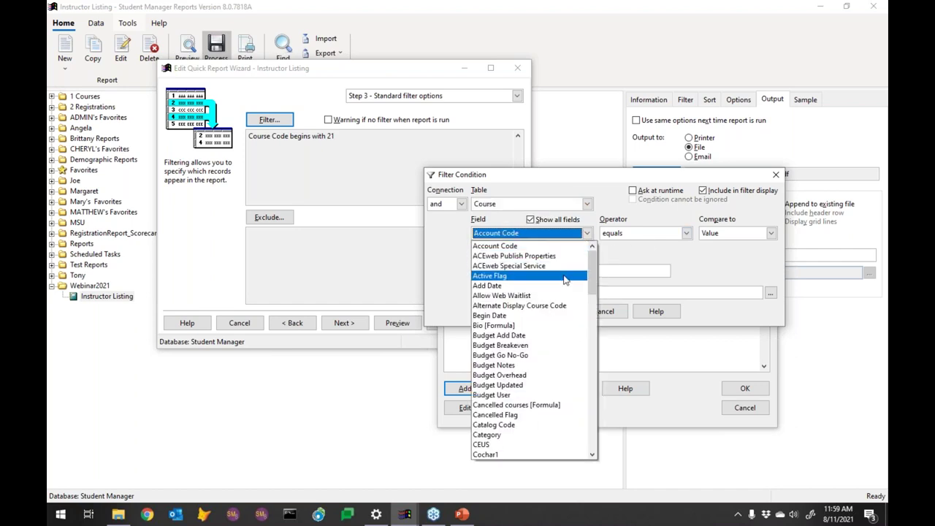
drag(593, 285, 593, 301)
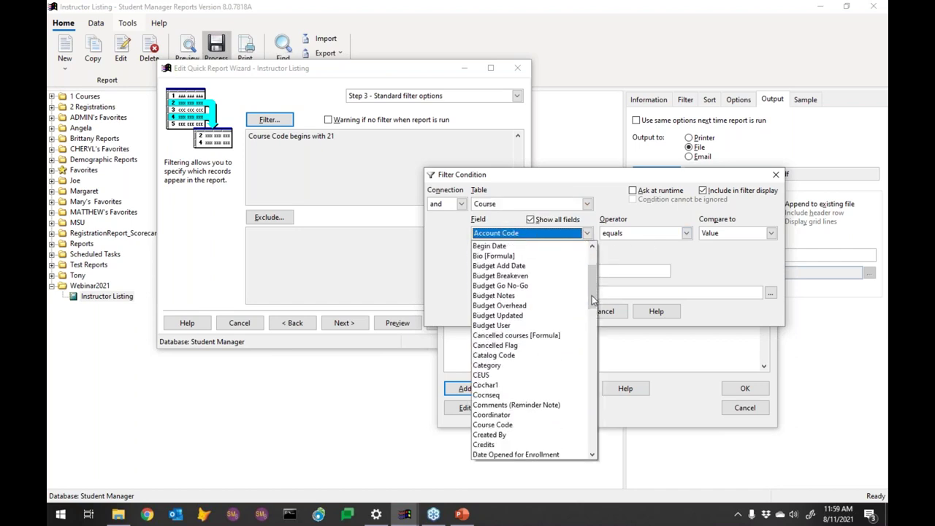
click(514, 349)
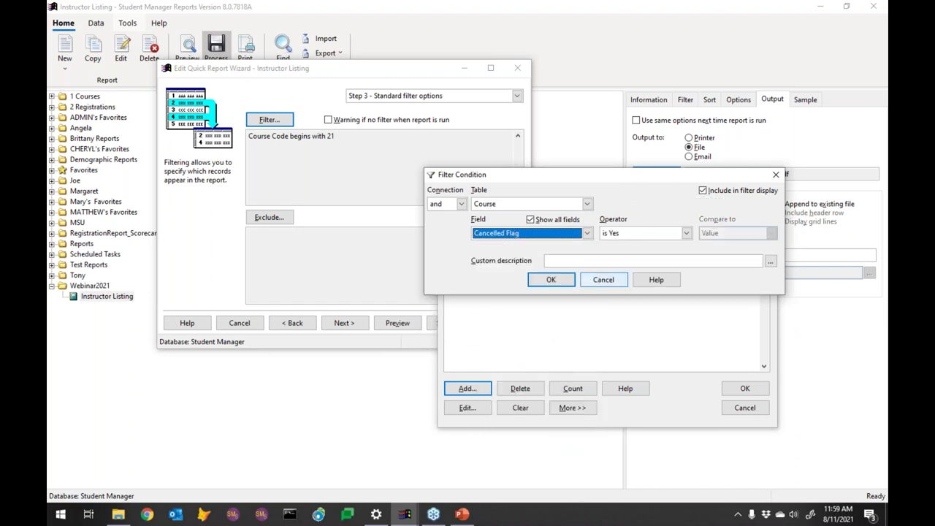
click(615, 234)
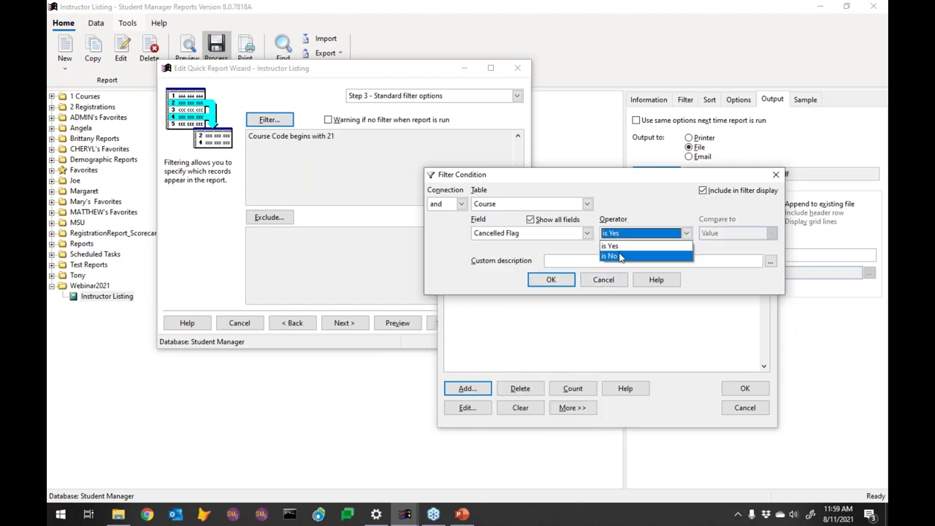
click(619, 255)
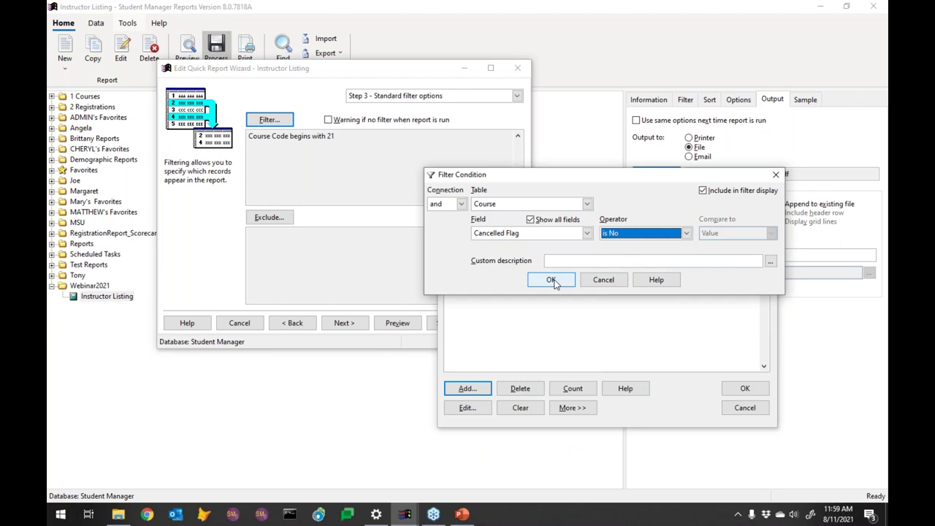
click(552, 280)
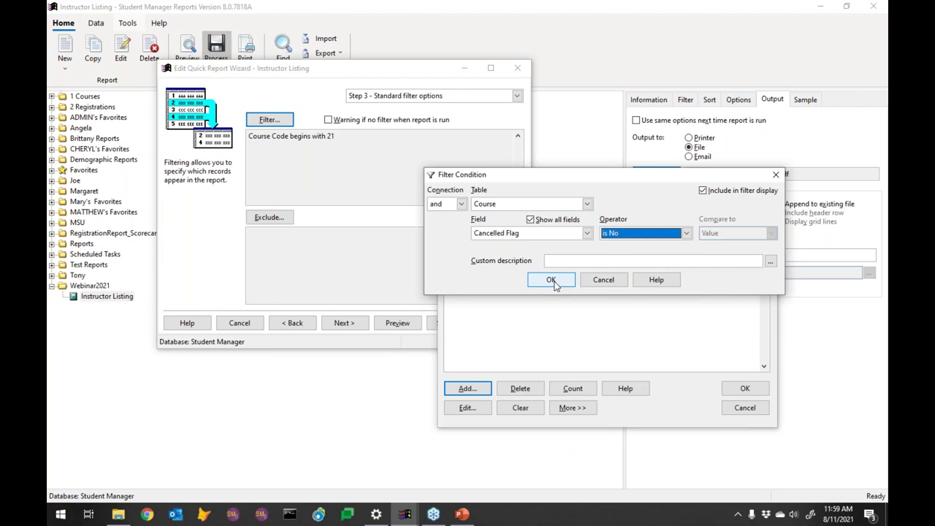
click(750, 394)
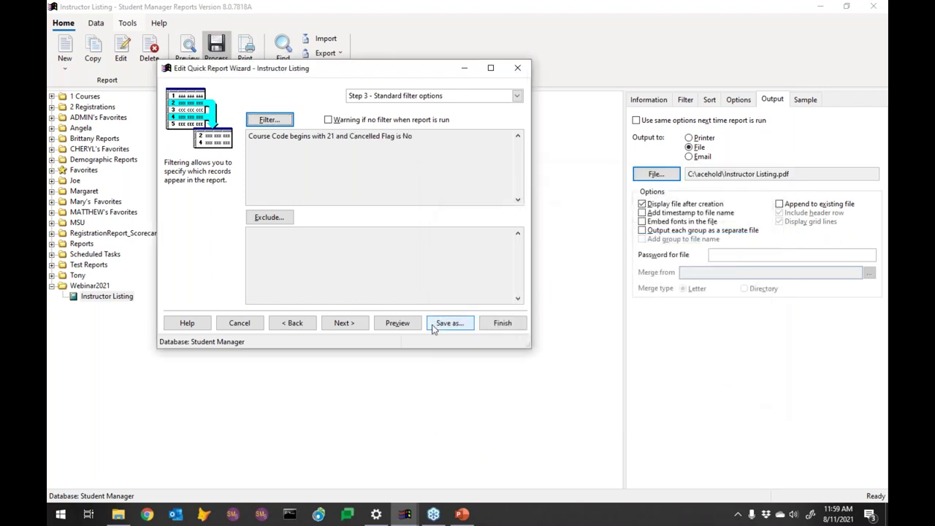
click(402, 326)
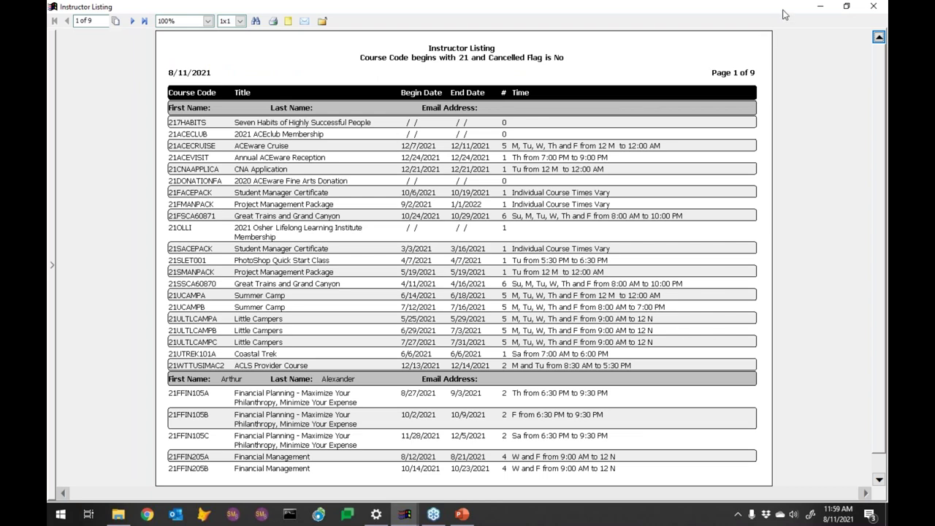
click(873, 8)
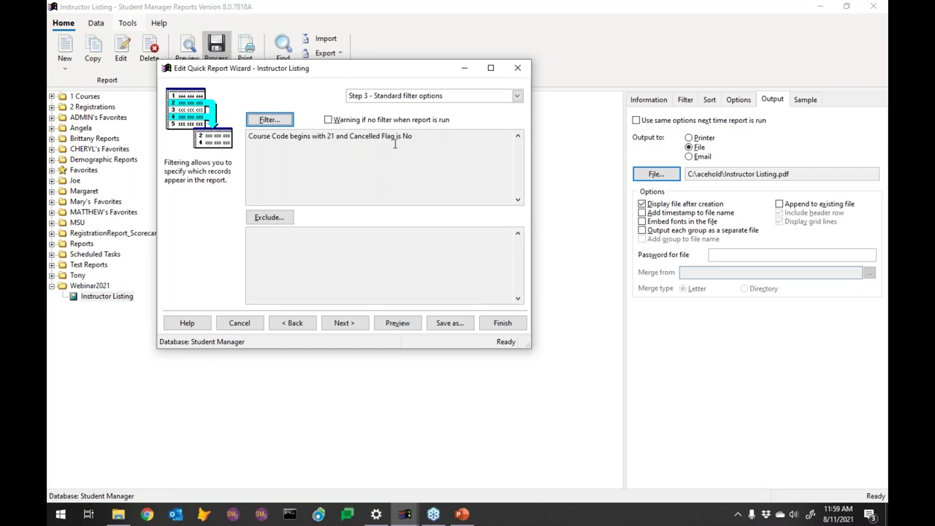
Step: Start a new exclusion condition on the Course table's Course Code using 'begins with'
click(278, 220)
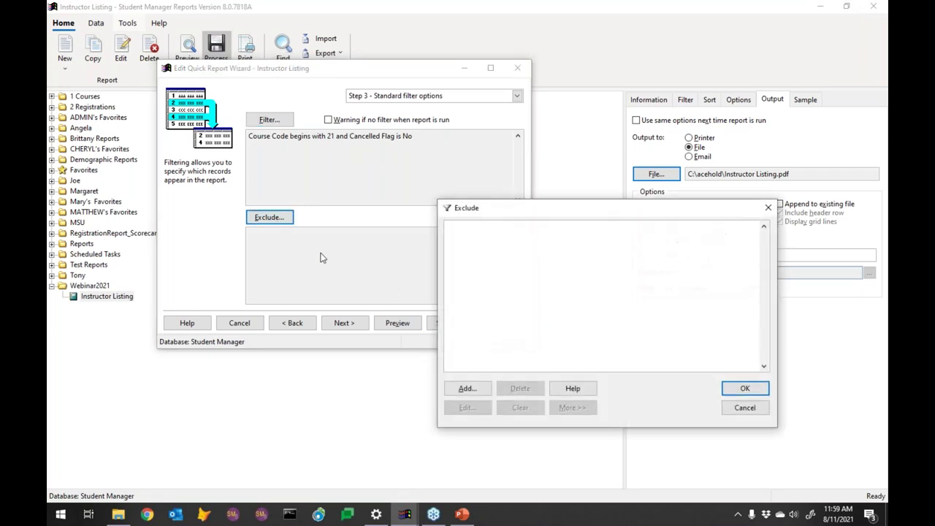
click(468, 389)
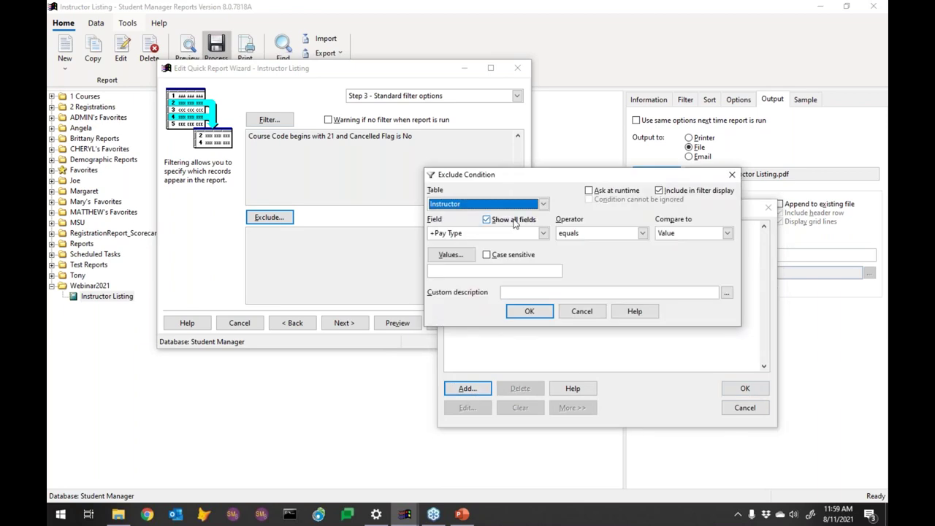
click(523, 204)
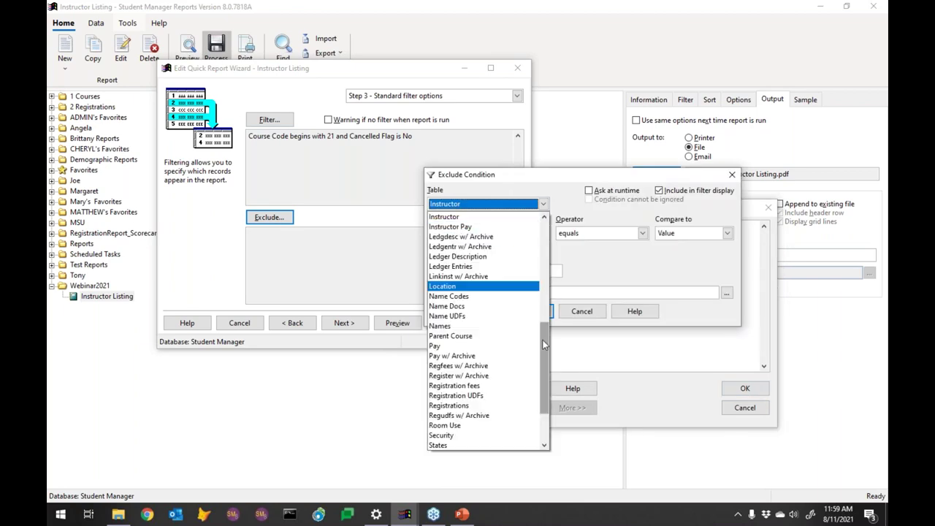
drag(545, 344, 545, 261)
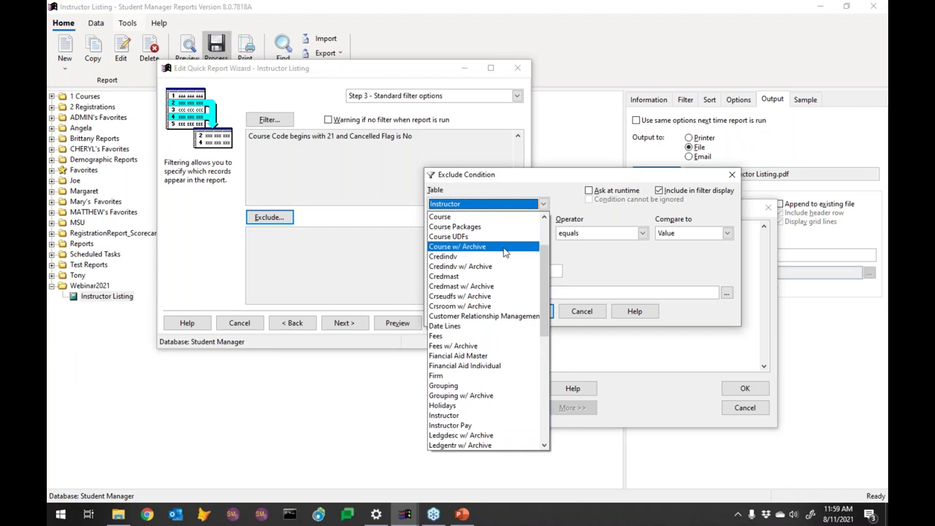
click(478, 217)
click(520, 233)
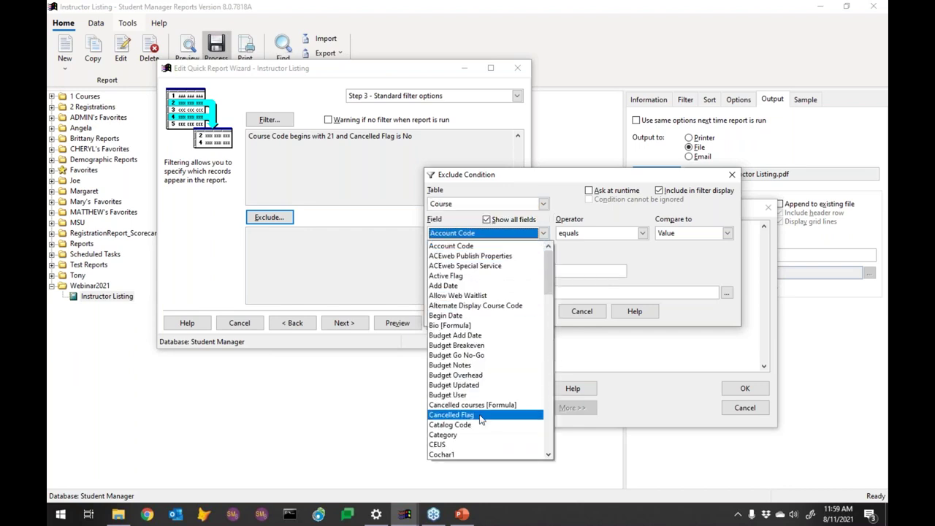
click(550, 427)
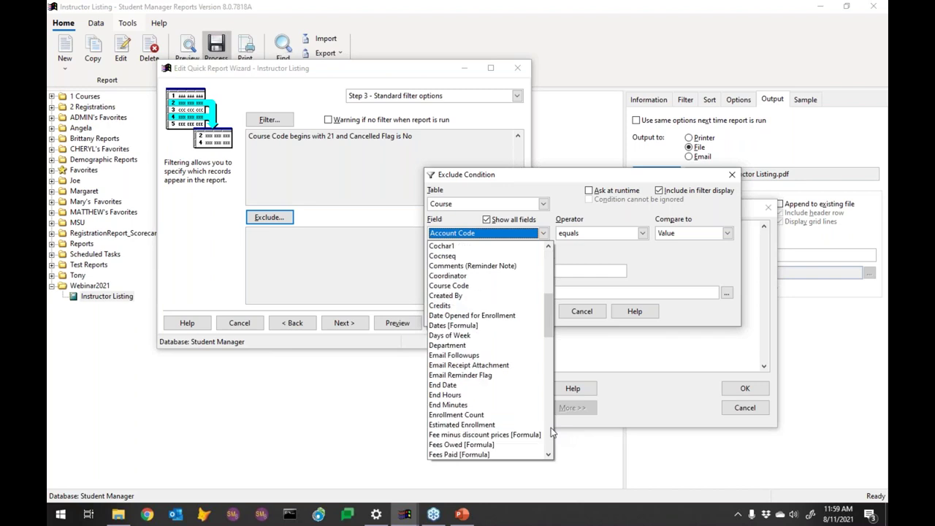
click(460, 287)
click(605, 234)
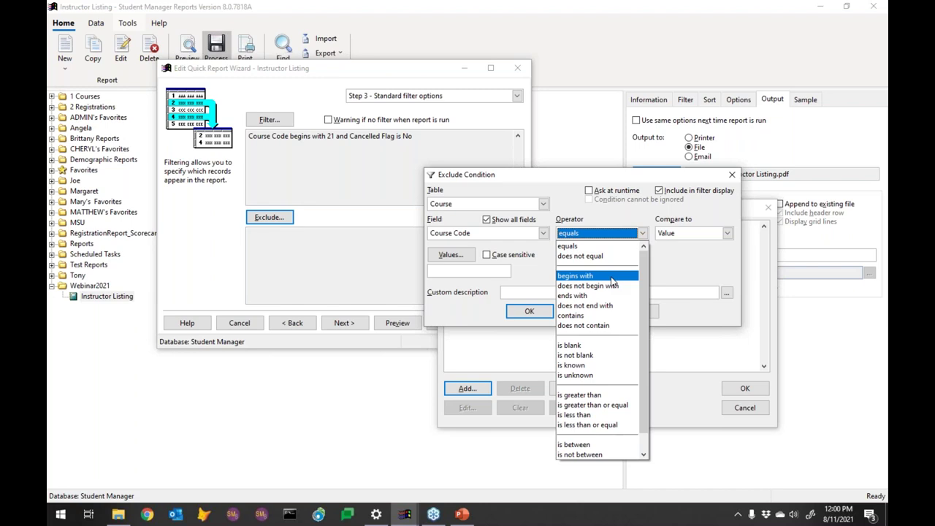
click(612, 278)
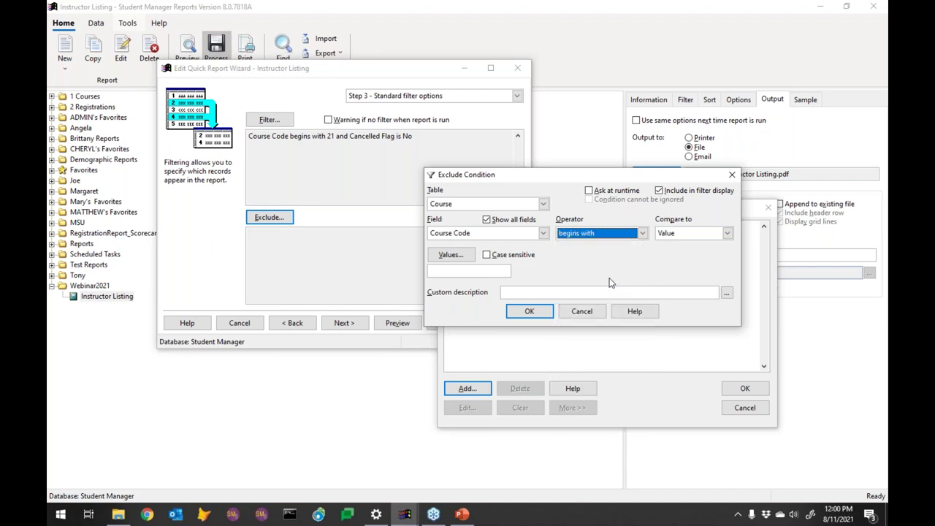
Step: Choose 21SACEPACK as the excluded value, apply the exclusion, and dismiss the advice message
click(450, 255)
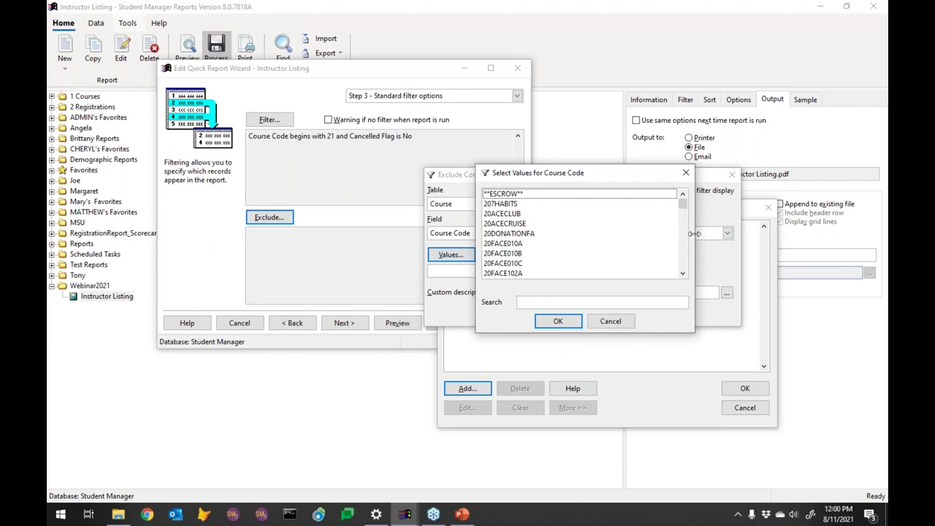
click(682, 216)
drag(681, 209, 685, 247)
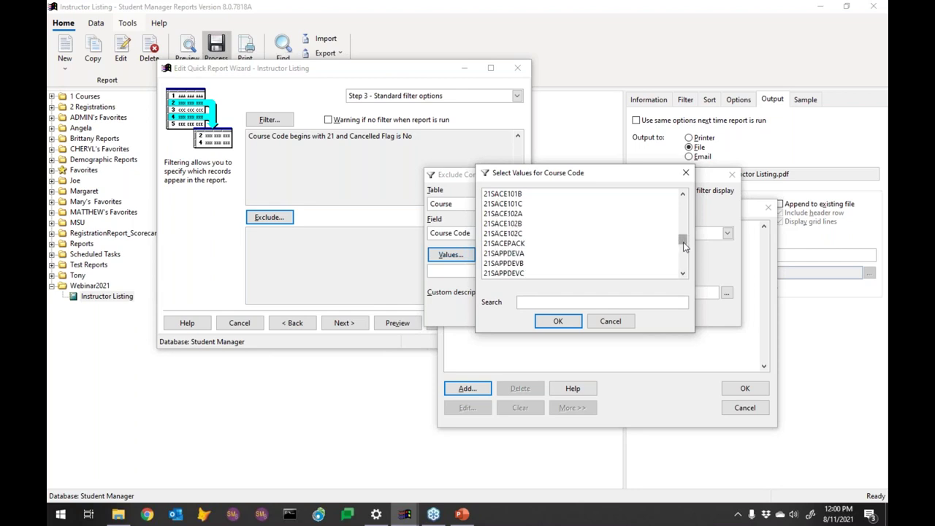
double_click(504, 244)
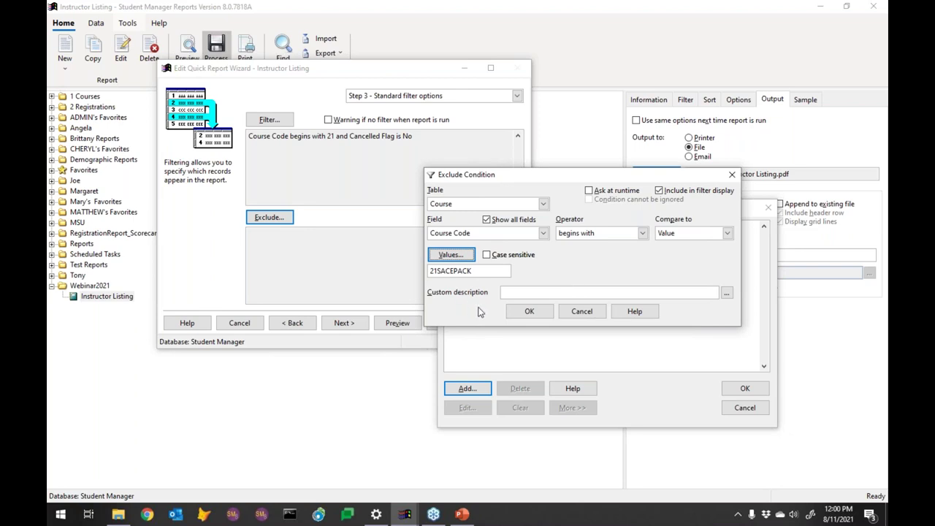
click(529, 311)
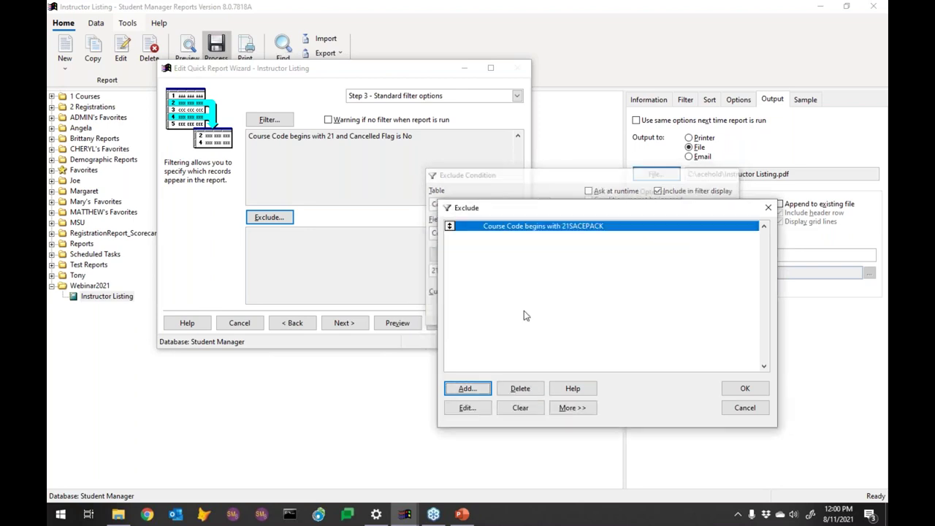
click(746, 388)
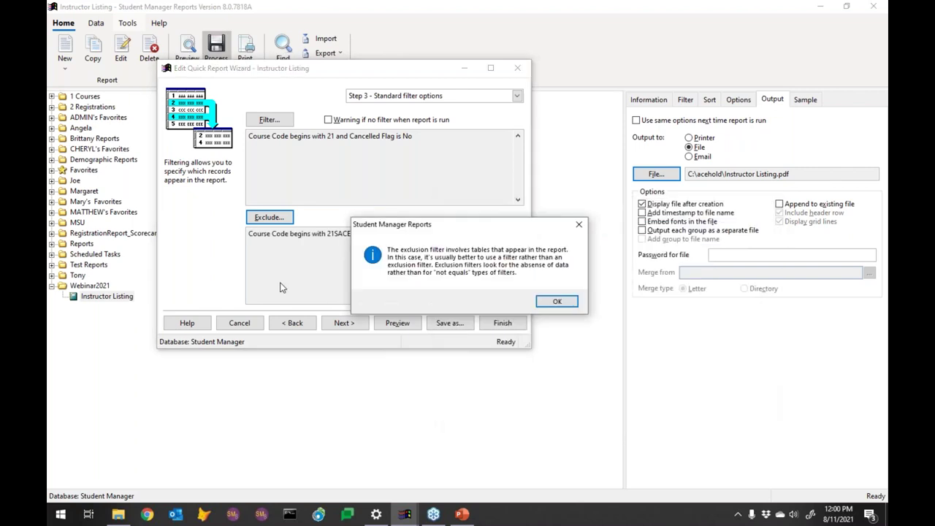
click(555, 303)
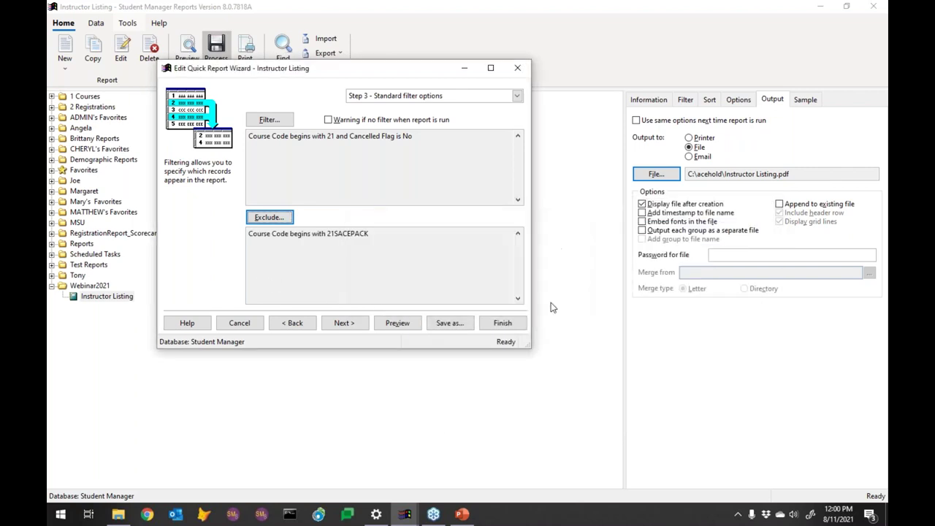
click(398, 323)
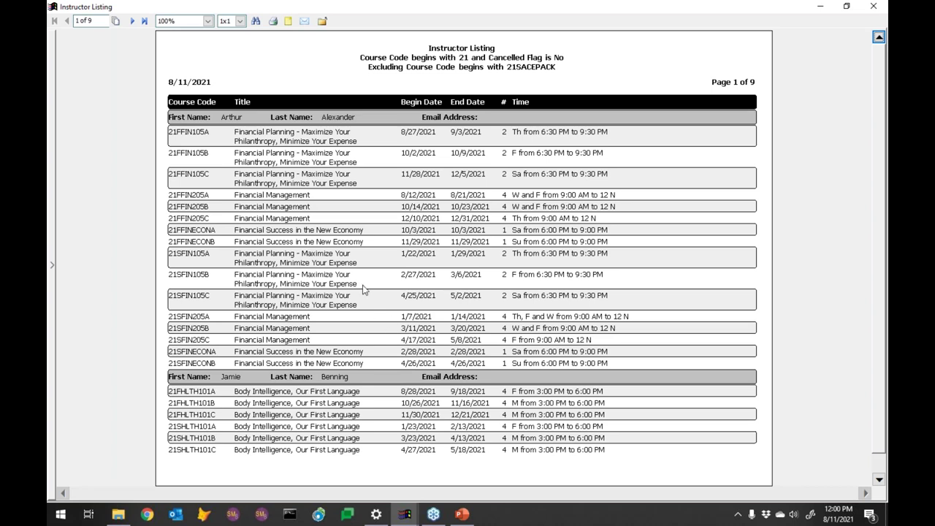
click(880, 9)
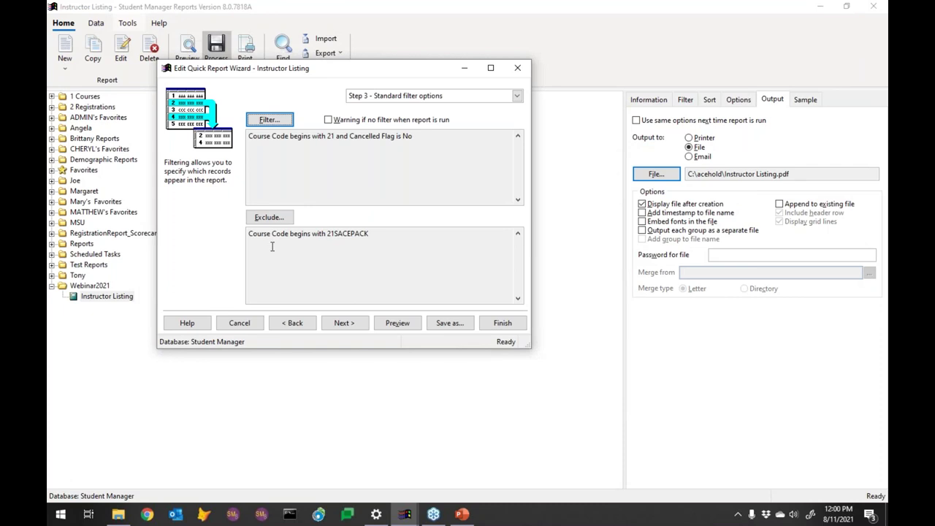
Step: Finish the wizard and send the Instructor Listing output to file C:\acehold\Instructor Listing.pdf
click(503, 323)
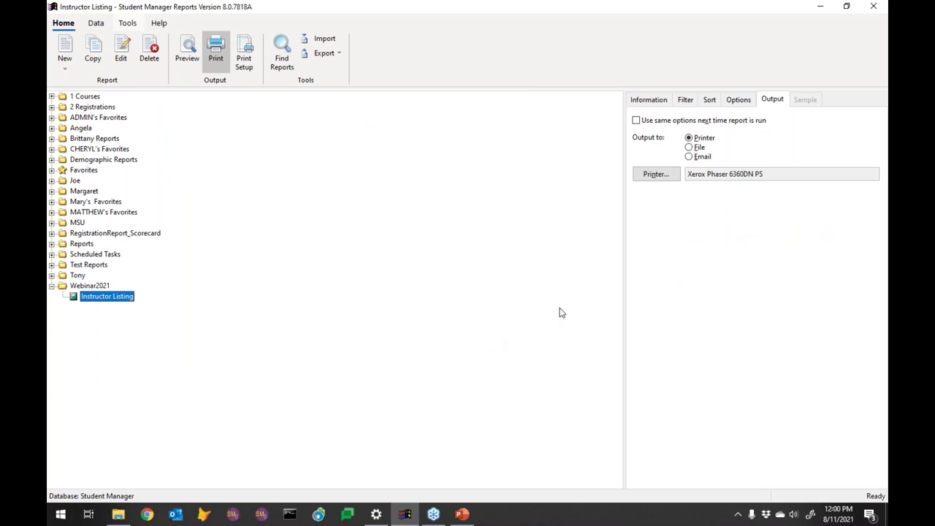
click(696, 158)
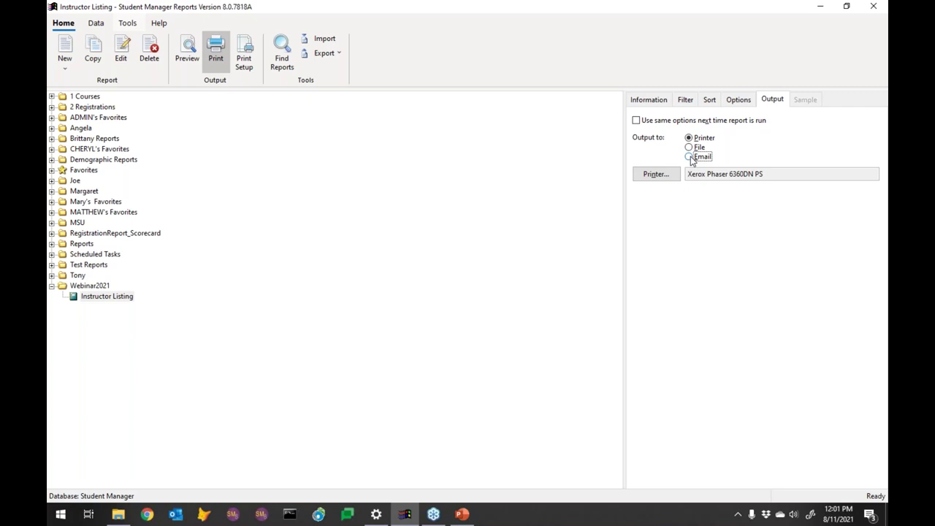
click(689, 157)
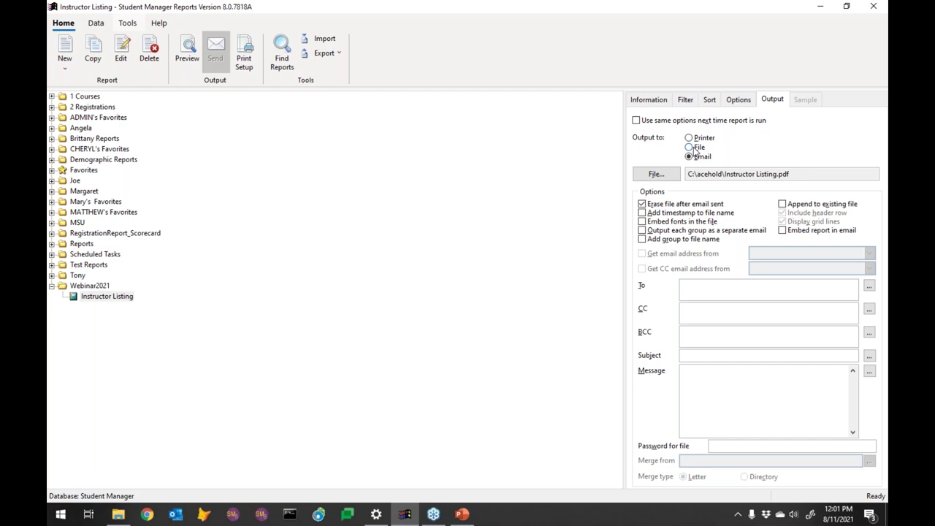
click(695, 148)
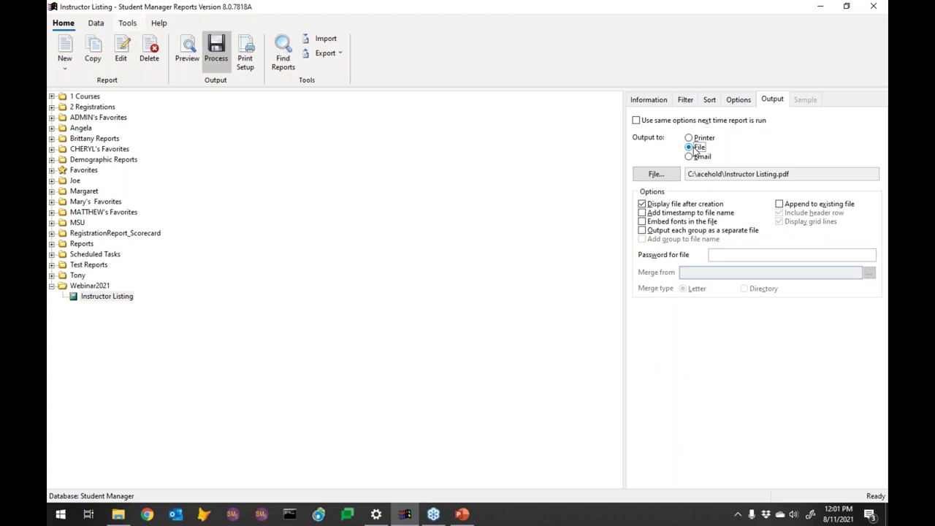